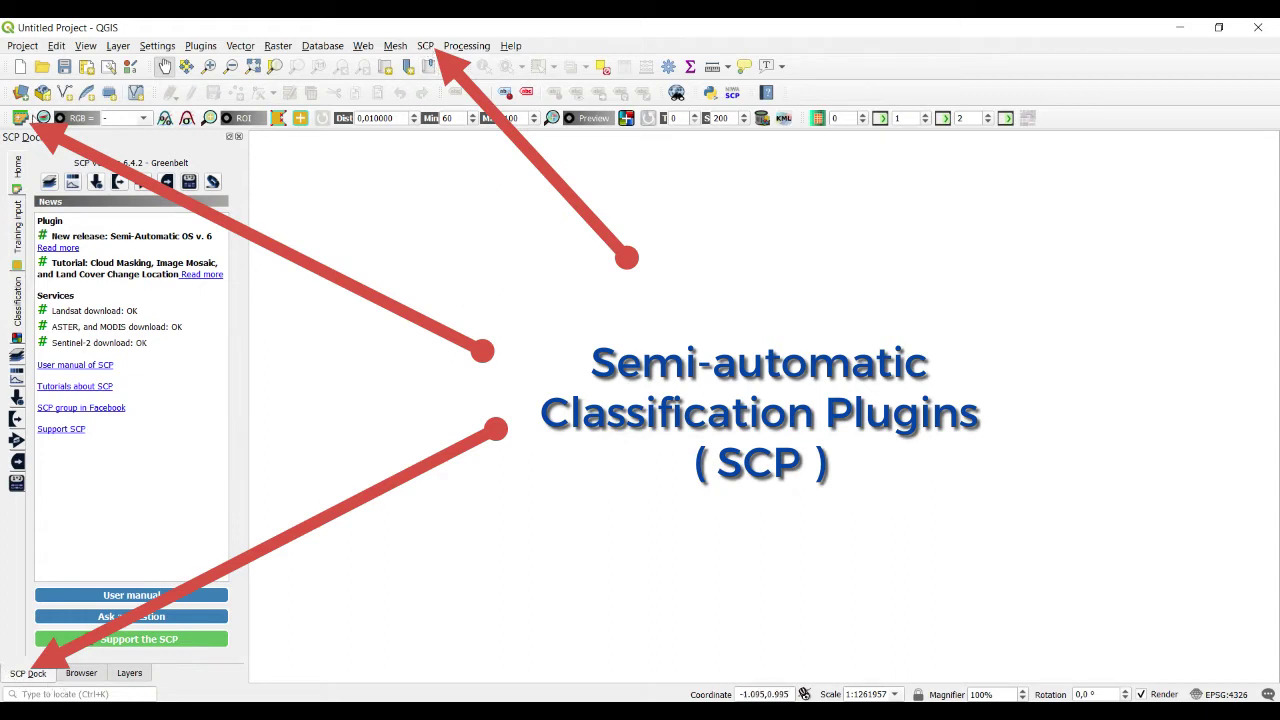
# Open the Sentinel-2 conversion settings in the Semi-Automatic Classification Plugin's preprocessing tools
pyautogui.click(19, 119)
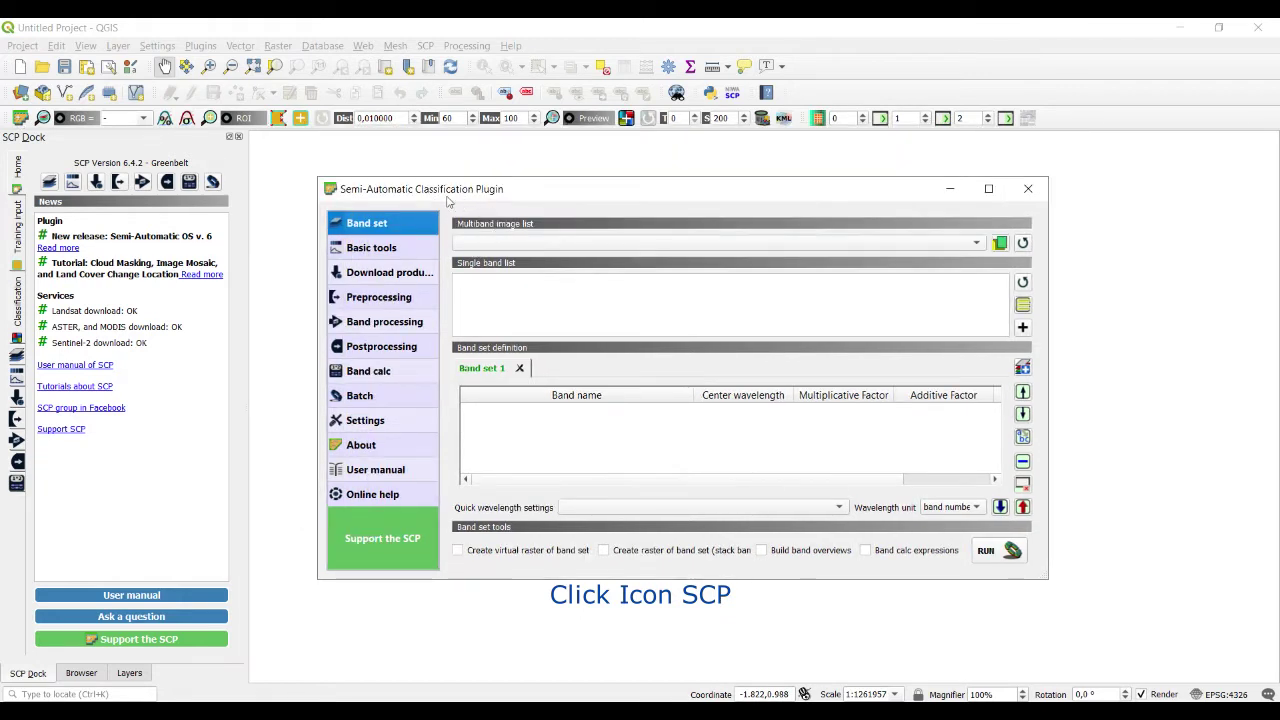
pyautogui.click(372, 300)
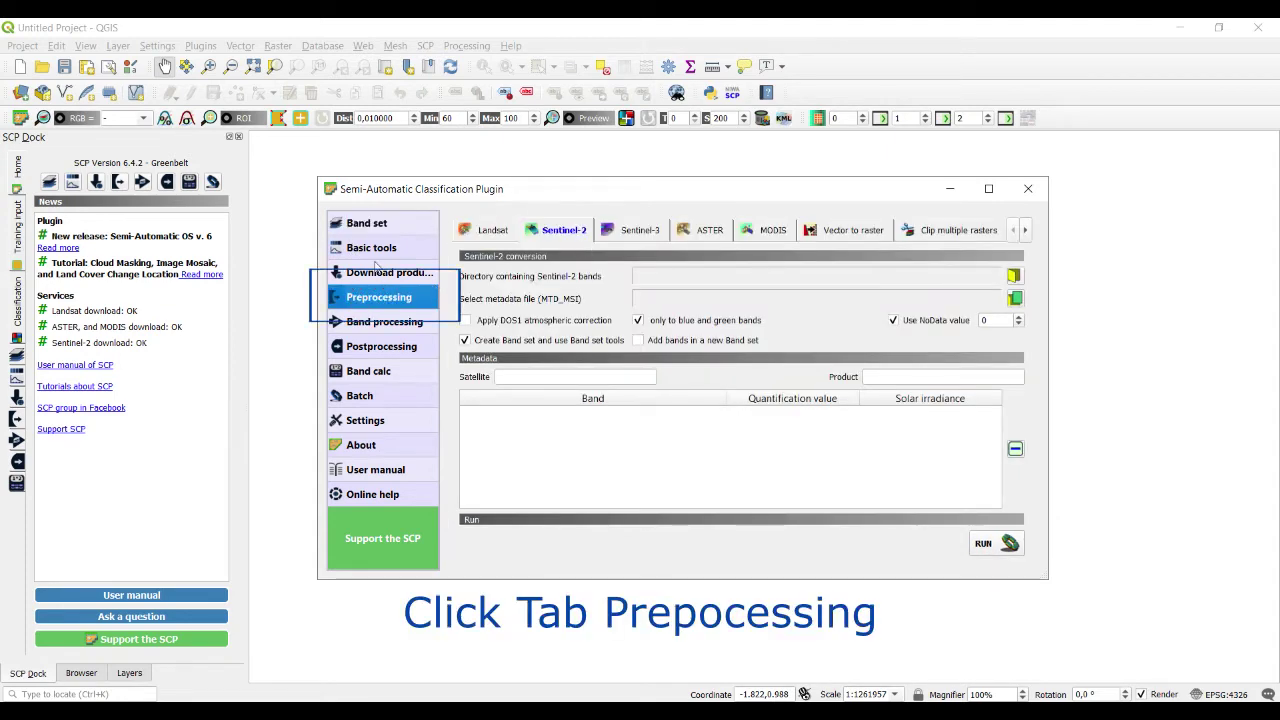
pyautogui.click(489, 233)
pyautogui.click(555, 236)
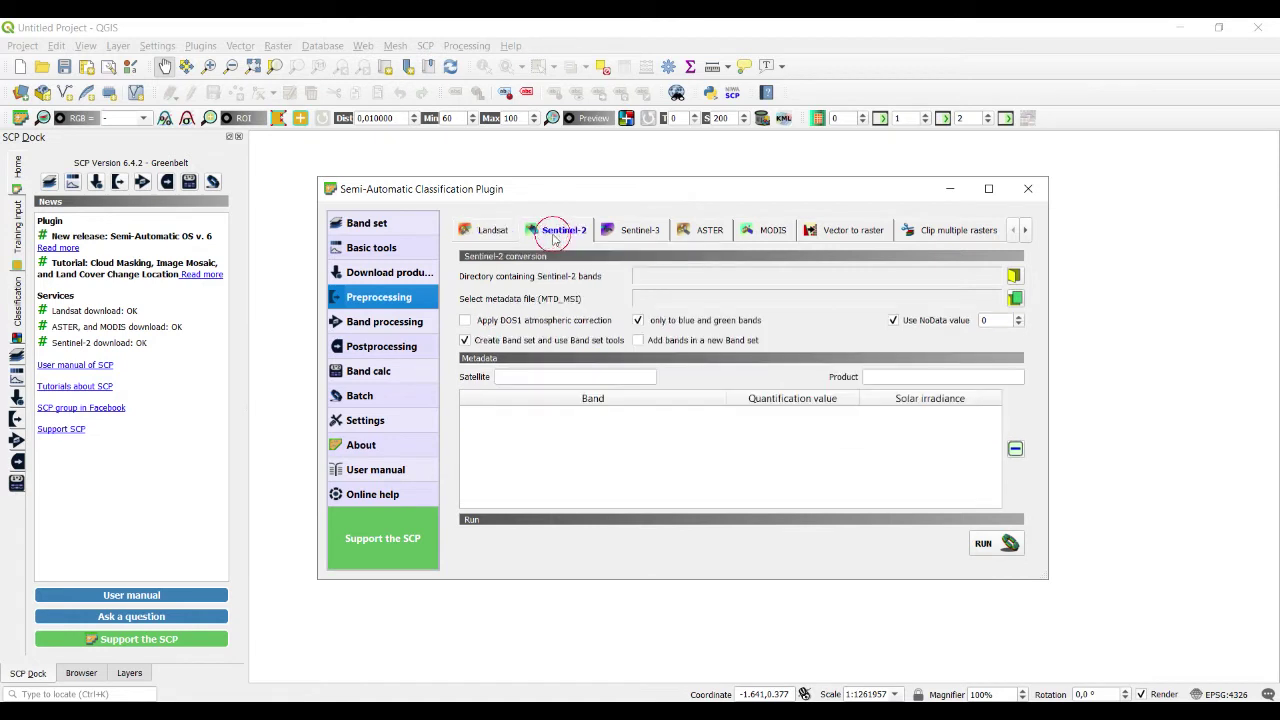
pyautogui.click(634, 238)
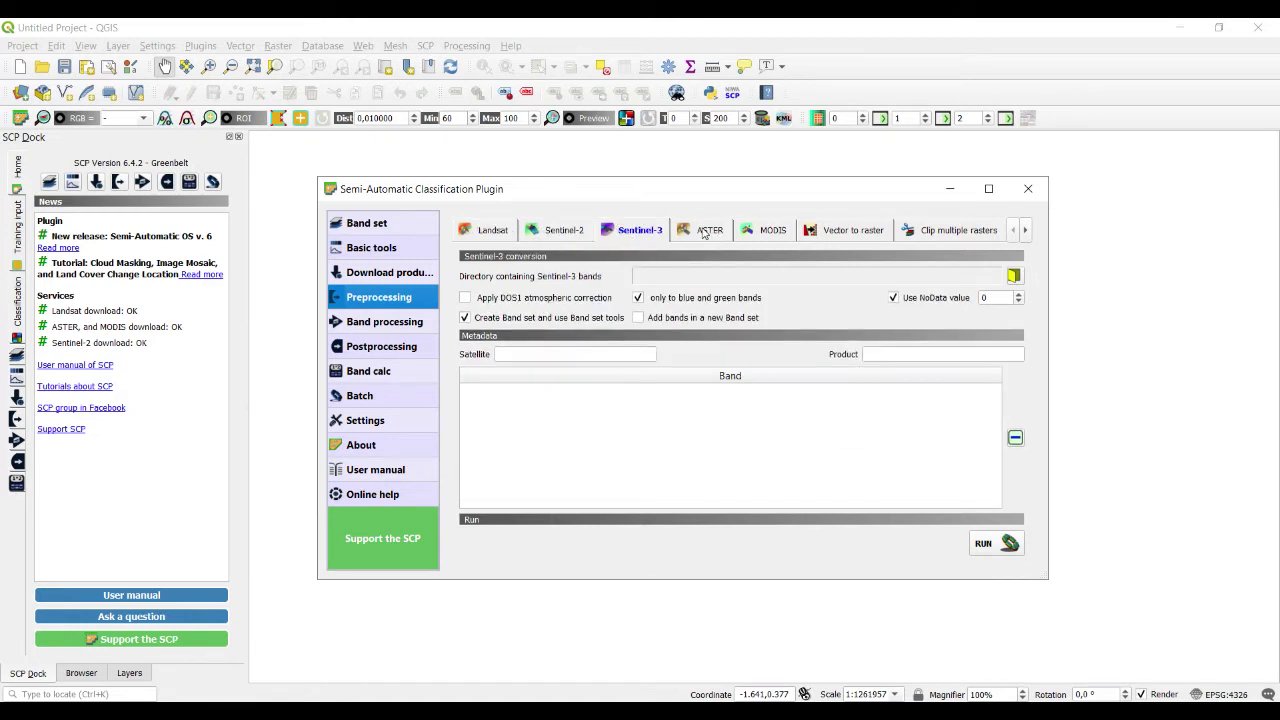
pyautogui.click(549, 232)
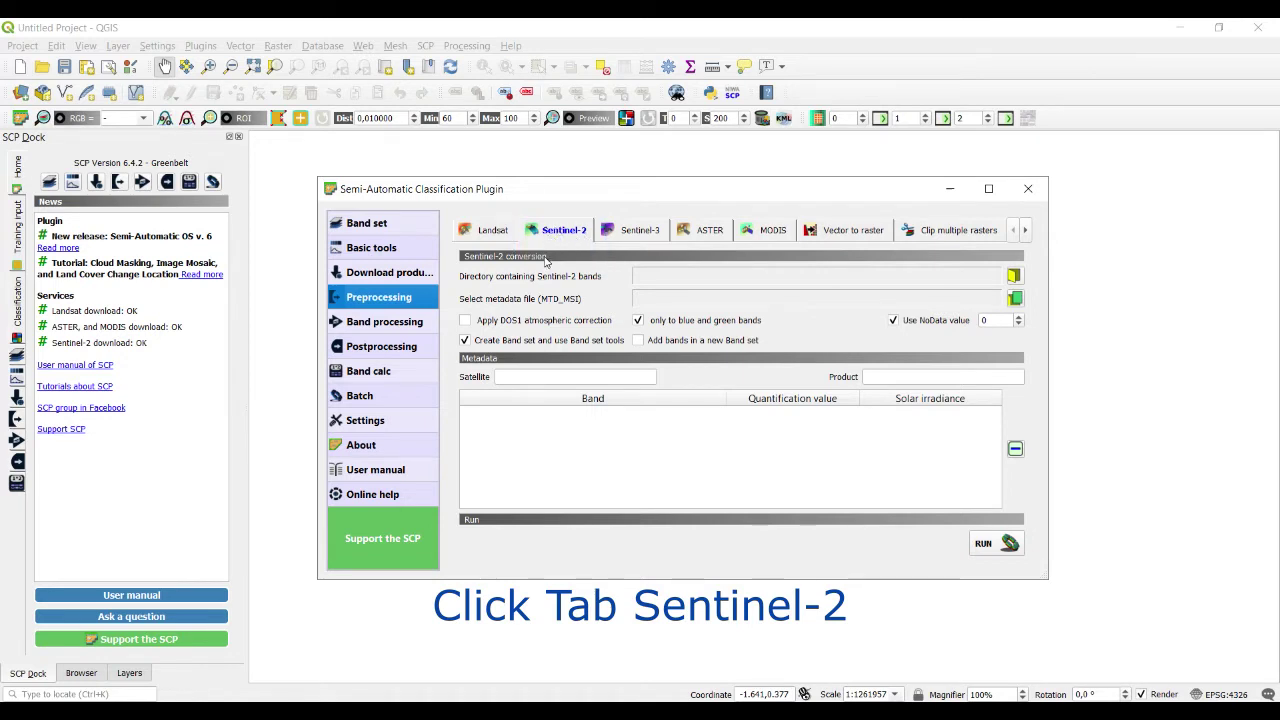
# Set the Sentinel-2 bands directory to D:\ABaseGIS\Raster\S2A_MSIL1C_20200304T023601_N0209_R089_T49MES_20200304T061111.SAFE\GRANULE\L1C_T49MES_A024539_20200304T025244\IMG_DATA
pyautogui.click(1014, 277)
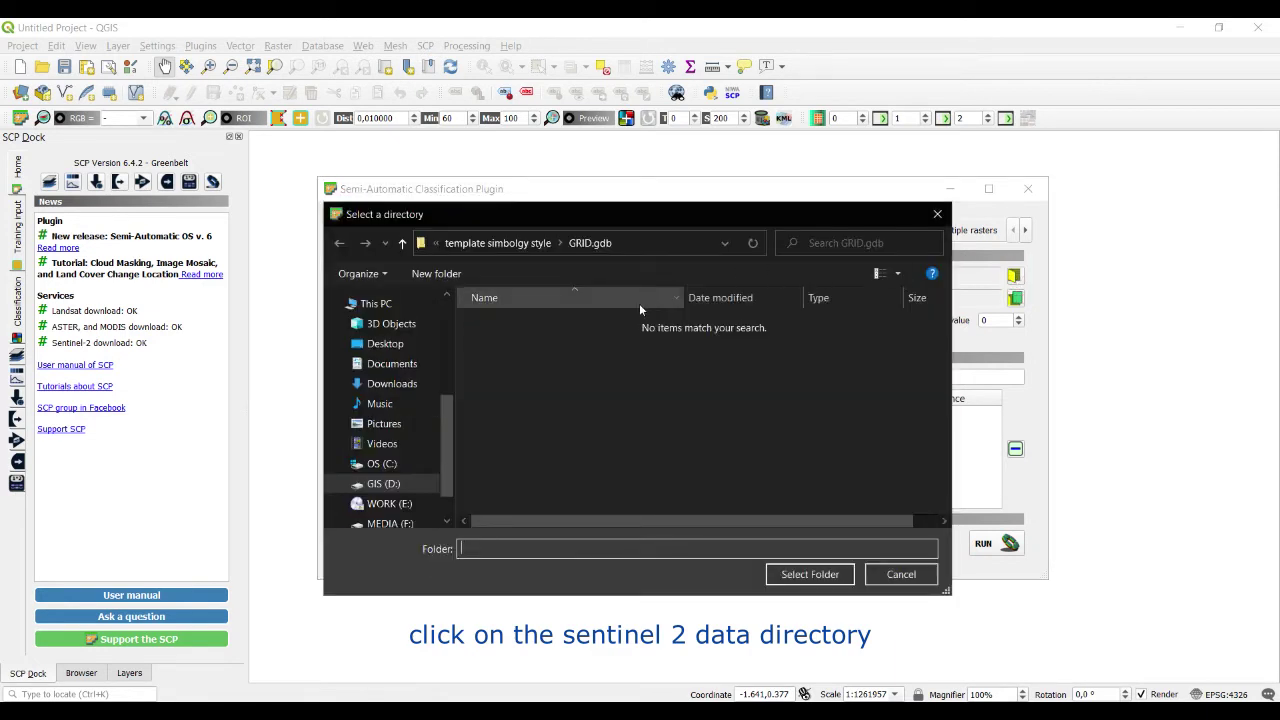
pyautogui.click(386, 485)
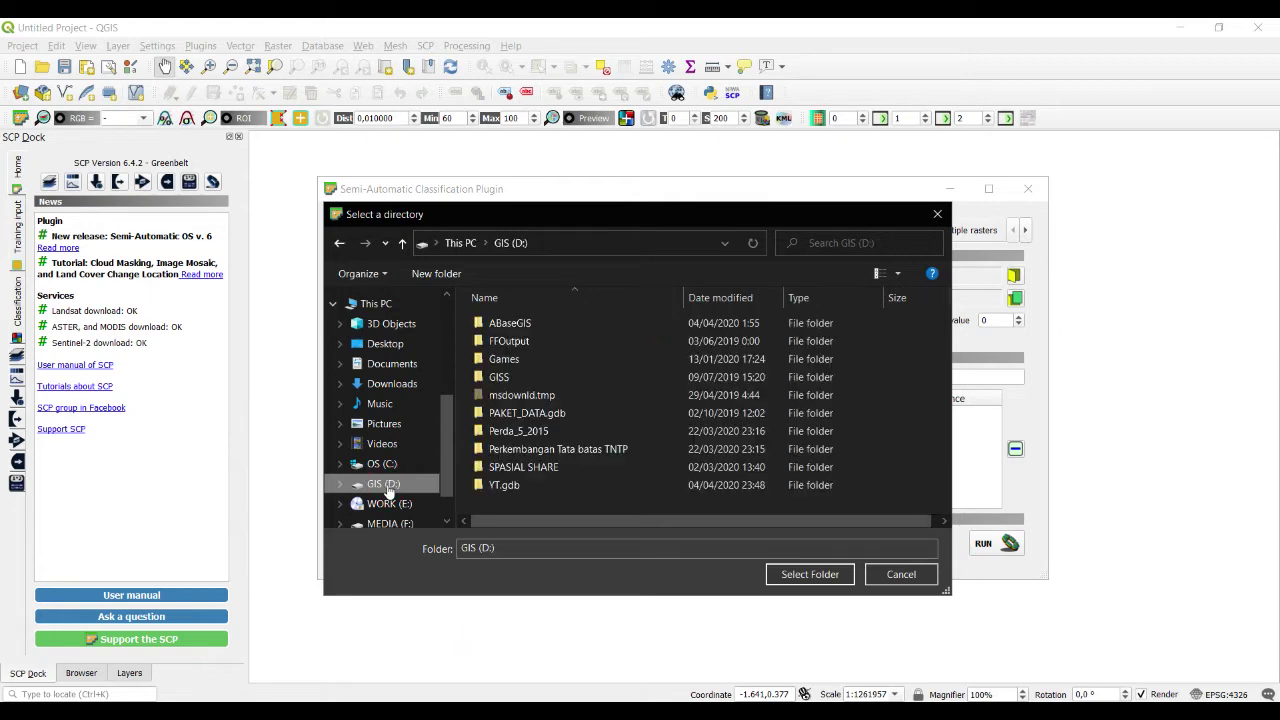
pyautogui.doubleClick(496, 324)
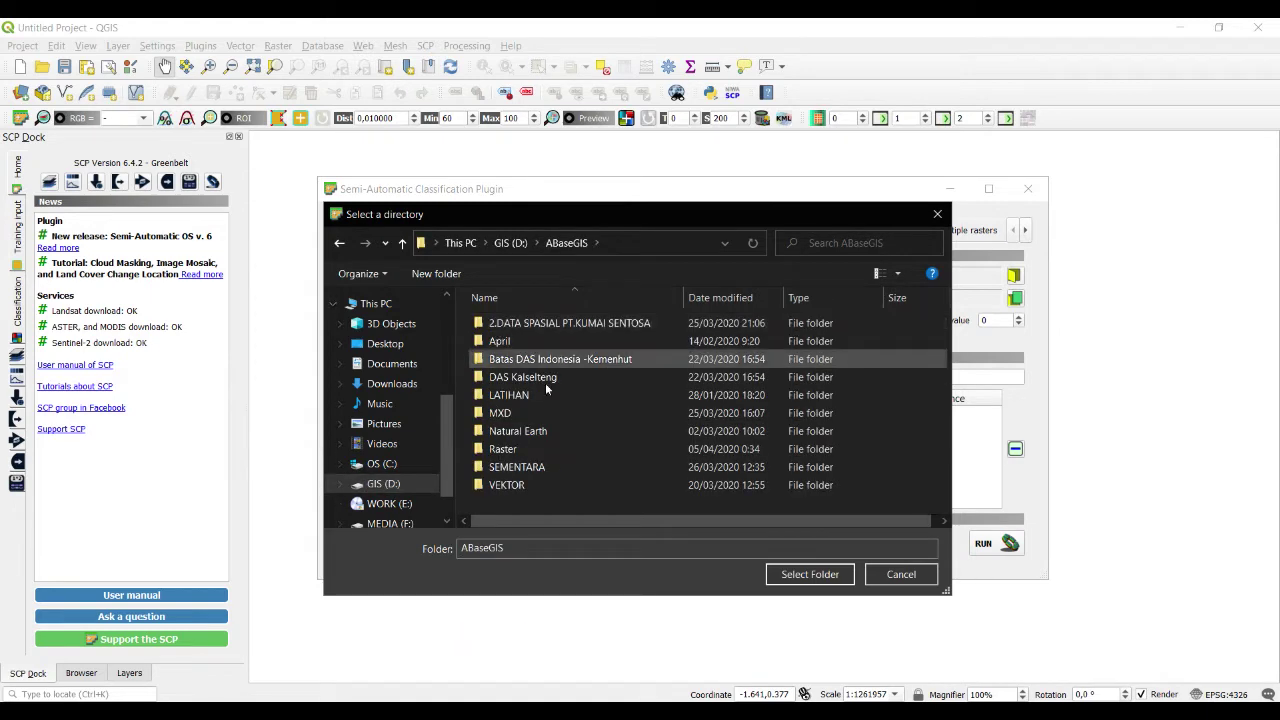
pyautogui.doubleClick(503, 449)
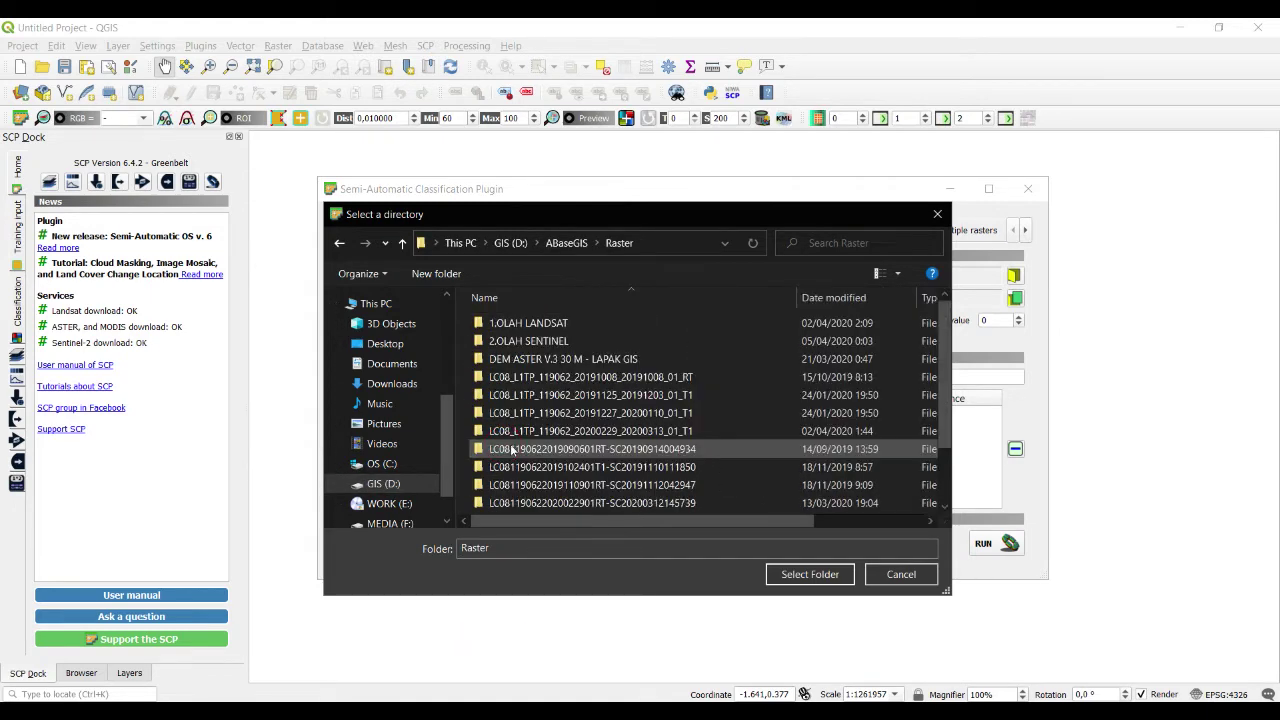
pyautogui.scroll(-2, 688, 413)
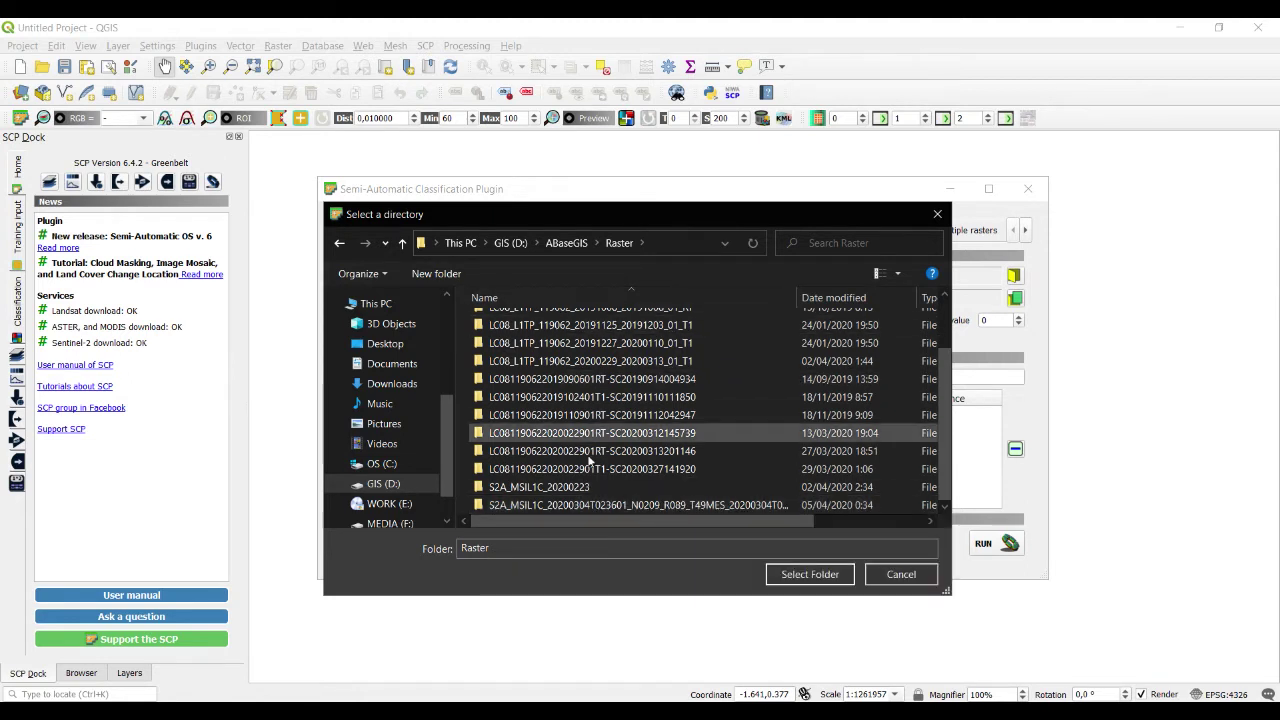
pyautogui.moveTo(540, 506)
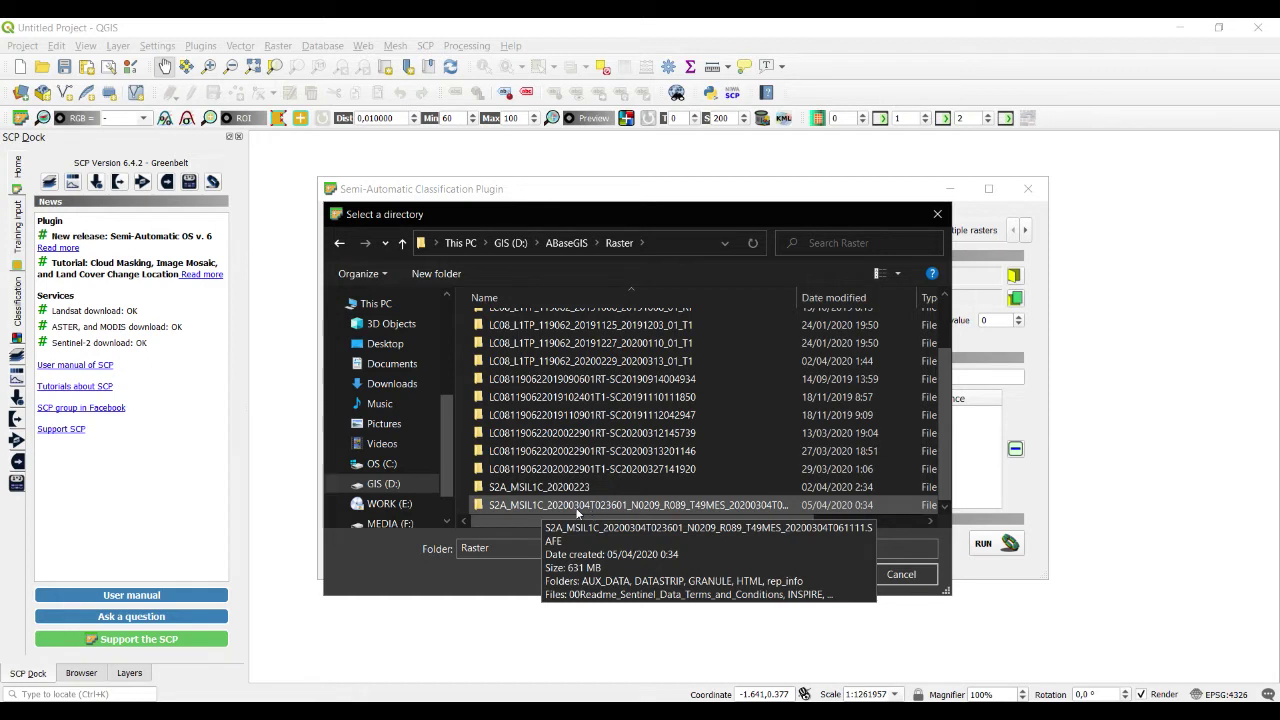
pyautogui.doubleClick(595, 506)
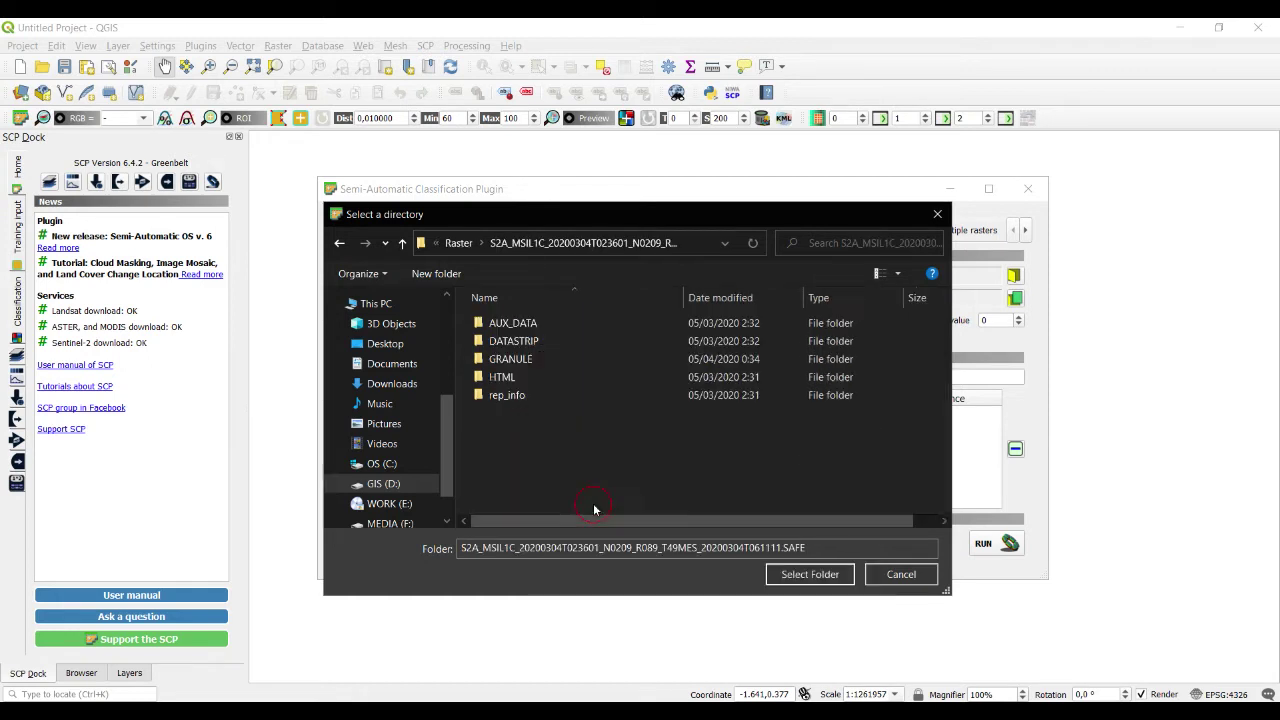
pyautogui.click(508, 360)
pyautogui.doubleClick(508, 359)
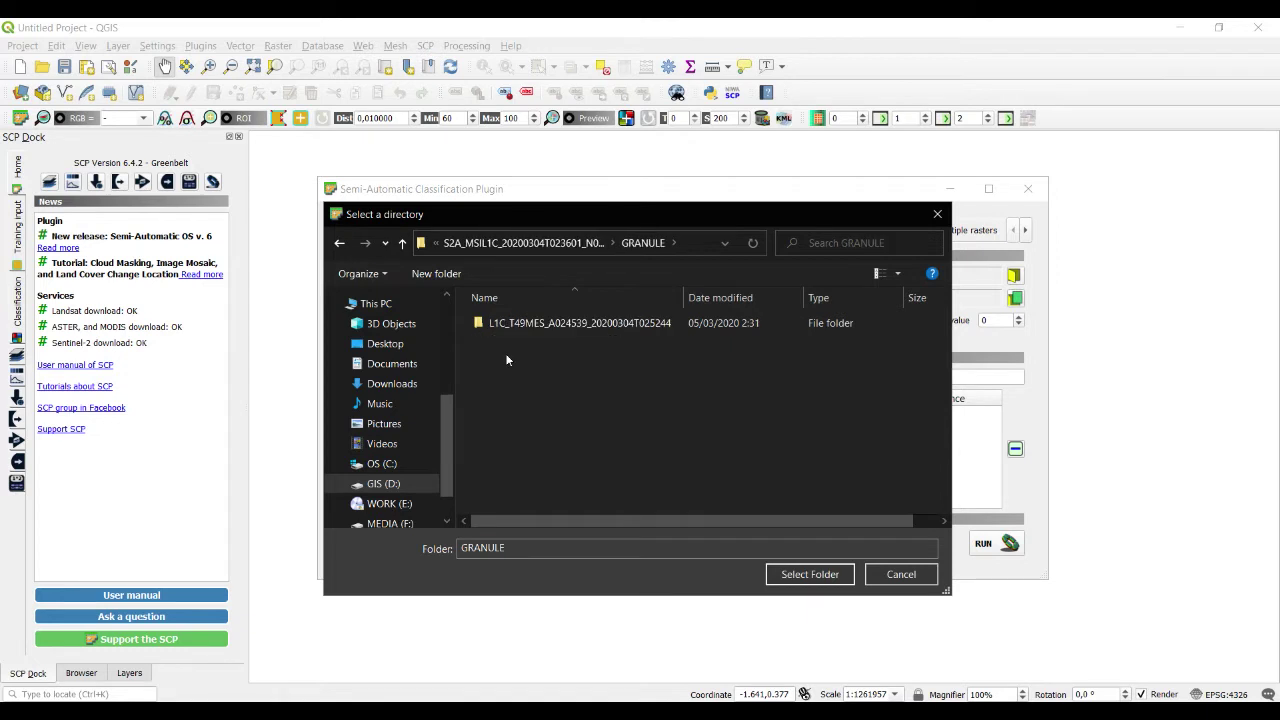
pyautogui.doubleClick(512, 325)
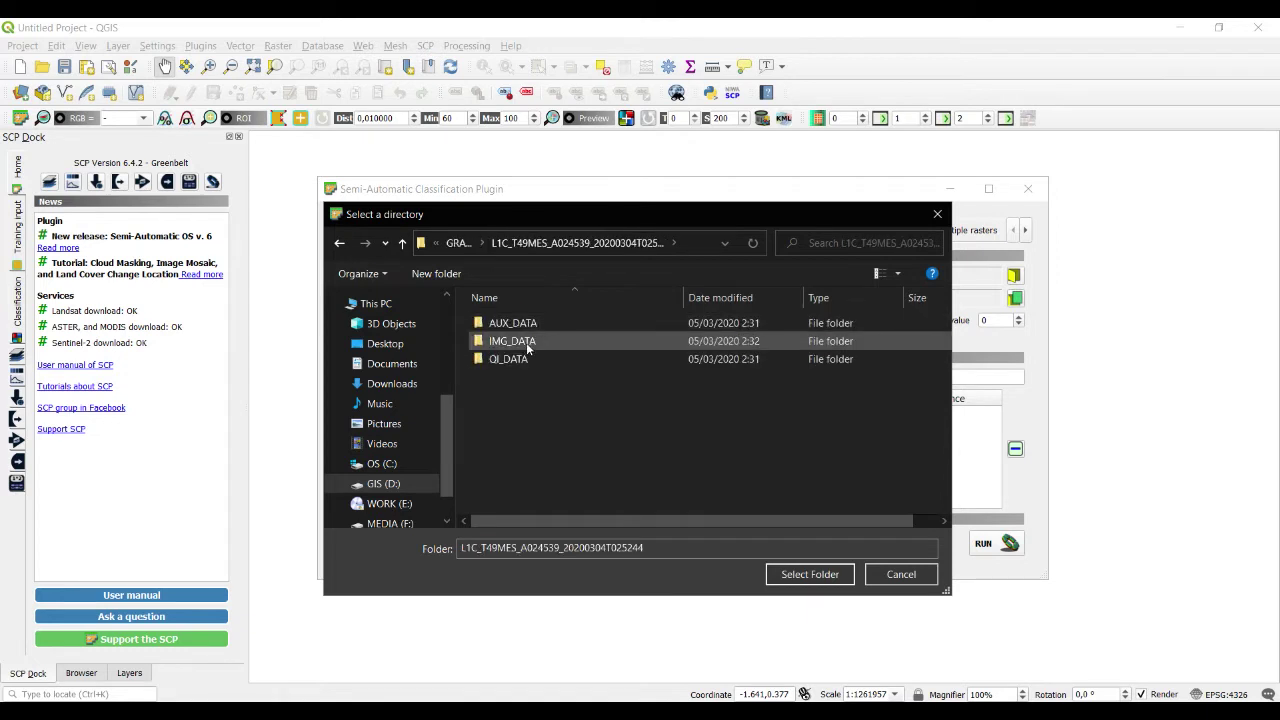
pyautogui.doubleClick(514, 342)
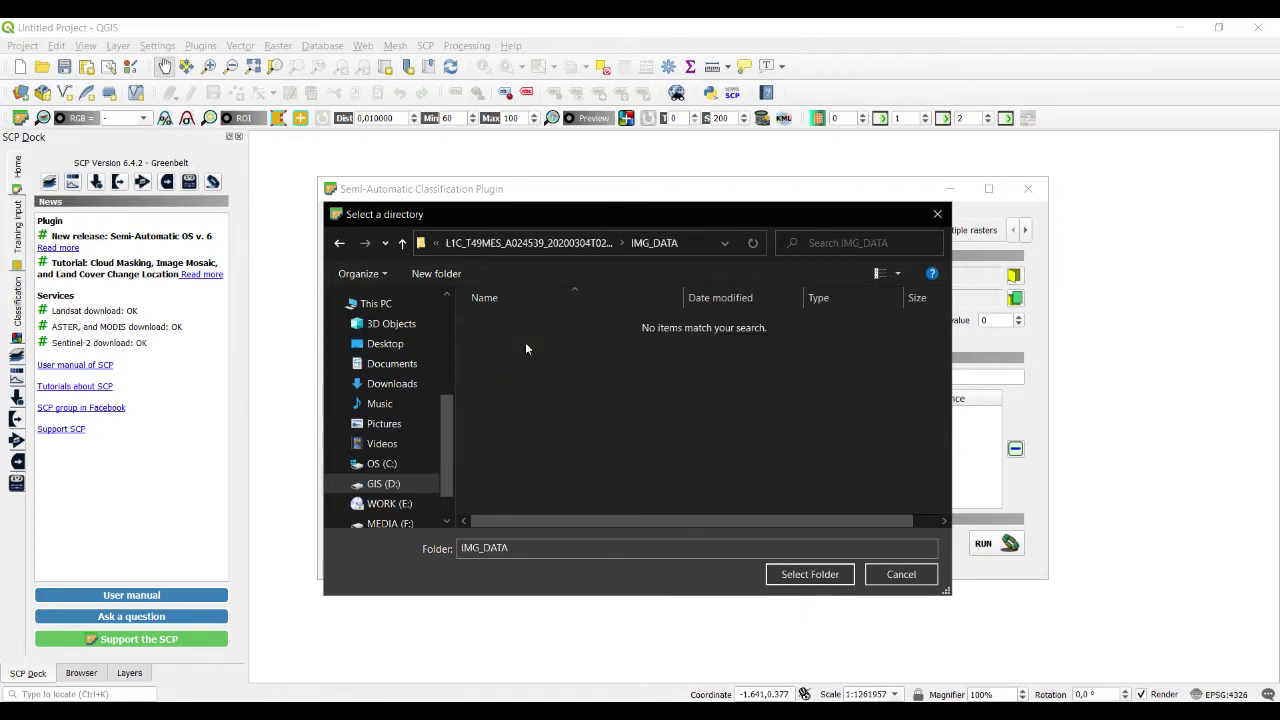
pyautogui.click(789, 577)
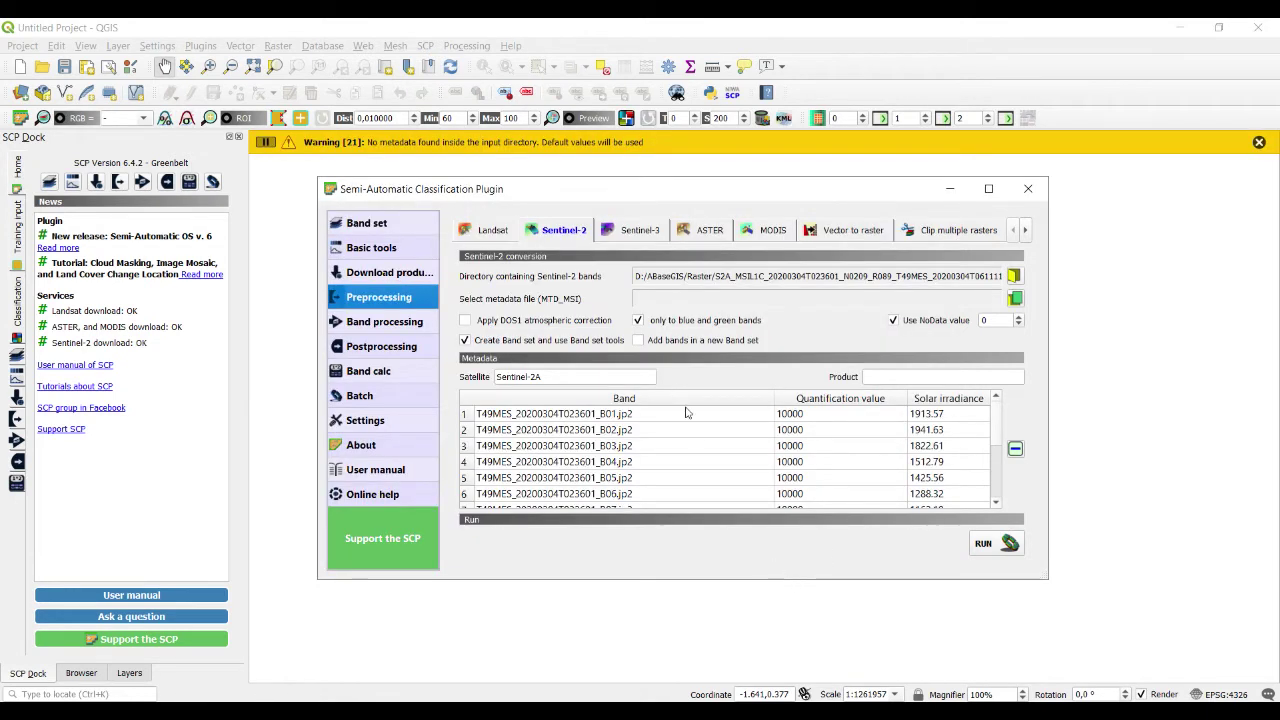
# Select the MTD_TL XML file in the L1C_T49MES_A024539_20200304T025244 folder as the Sentinel-2 metadata file
pyautogui.moveTo(745, 190); pyautogui.dragTo(726, 152)
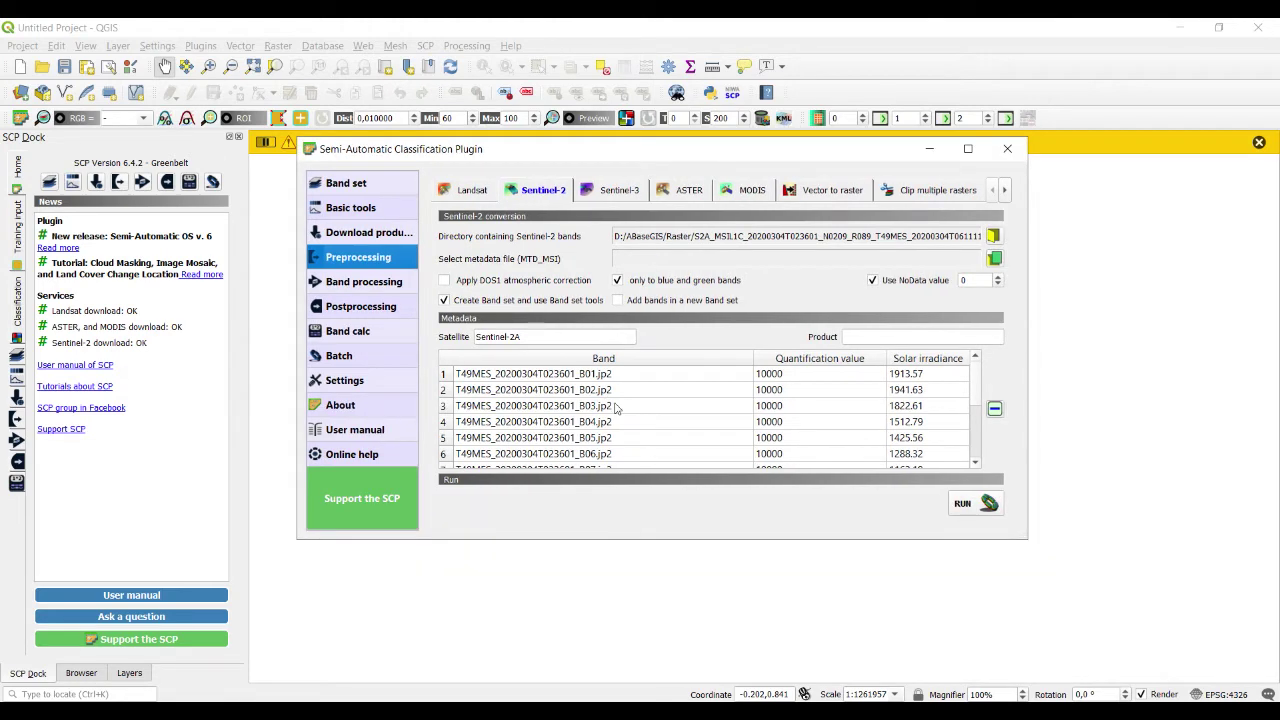
pyautogui.moveTo(970, 391); pyautogui.dragTo(976, 450)
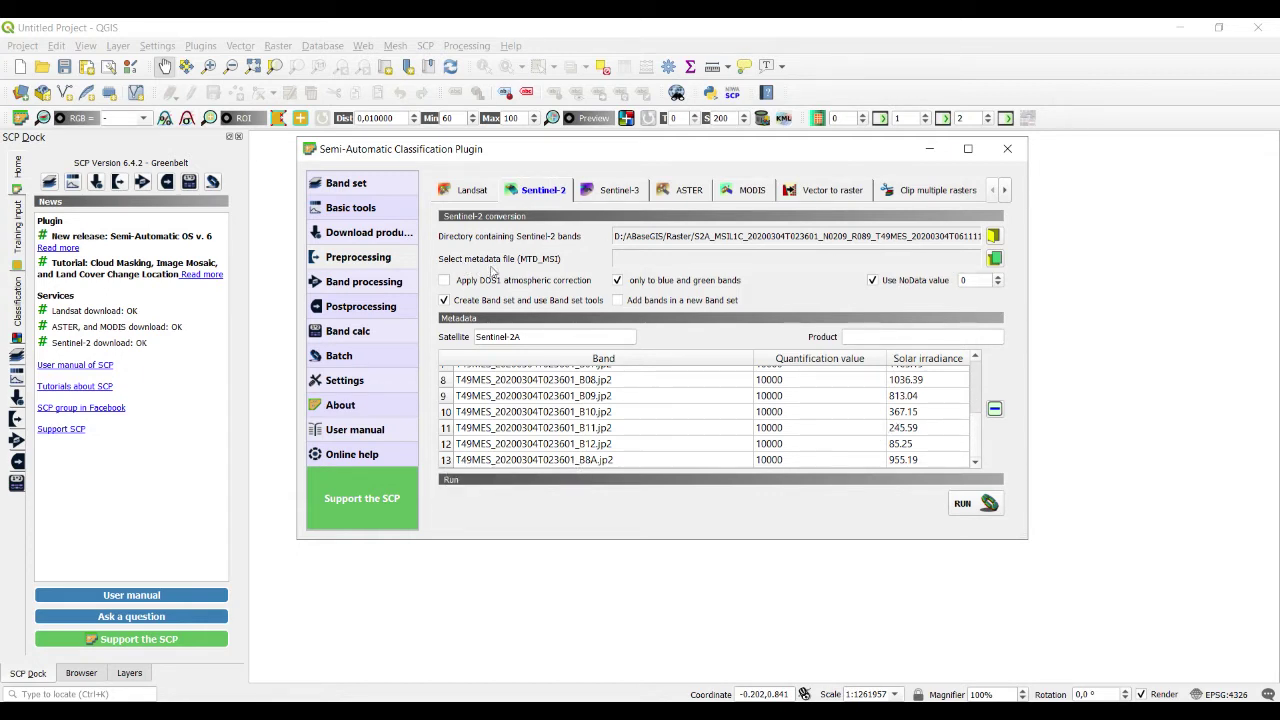
pyautogui.click(994, 259)
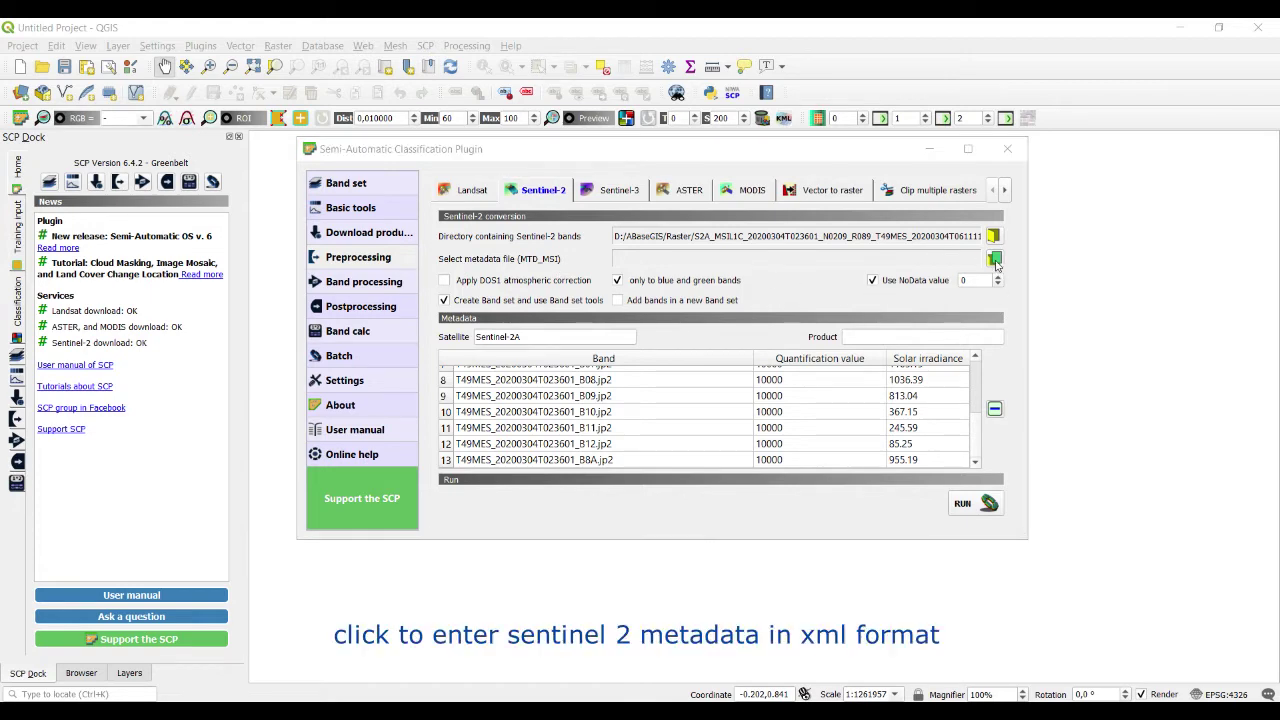
pyautogui.click(383, 203)
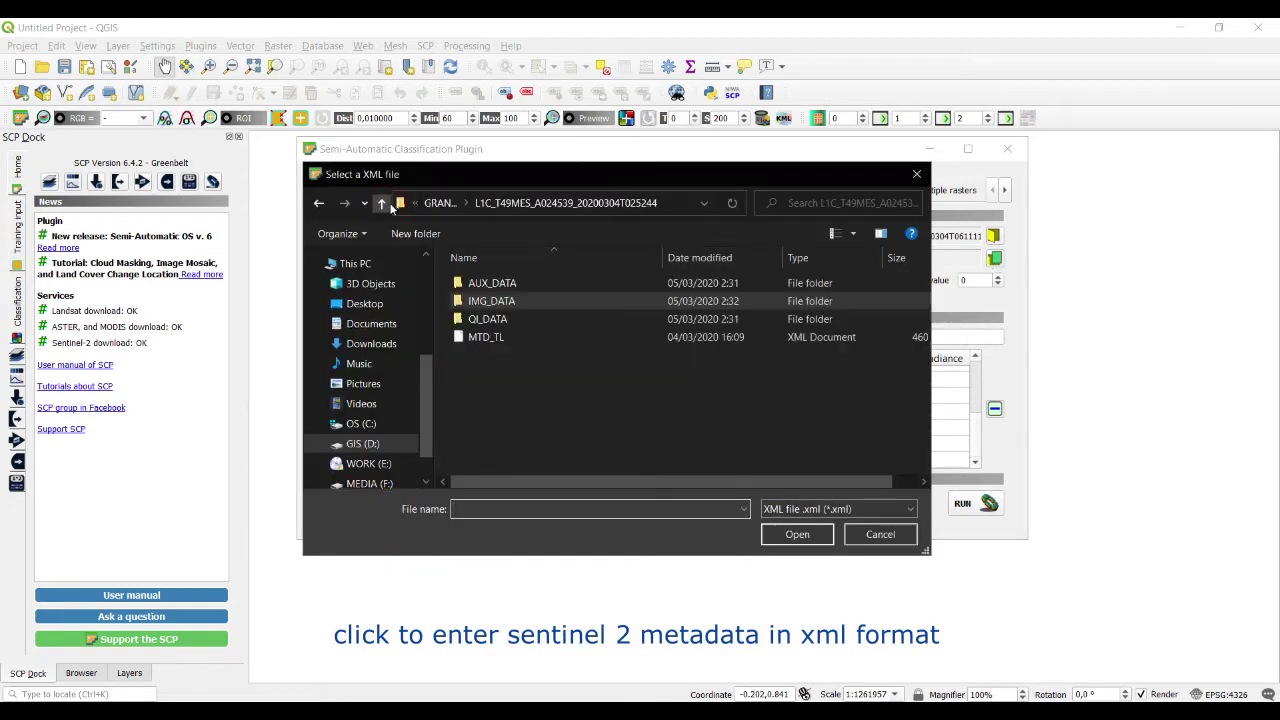
pyautogui.click(493, 340)
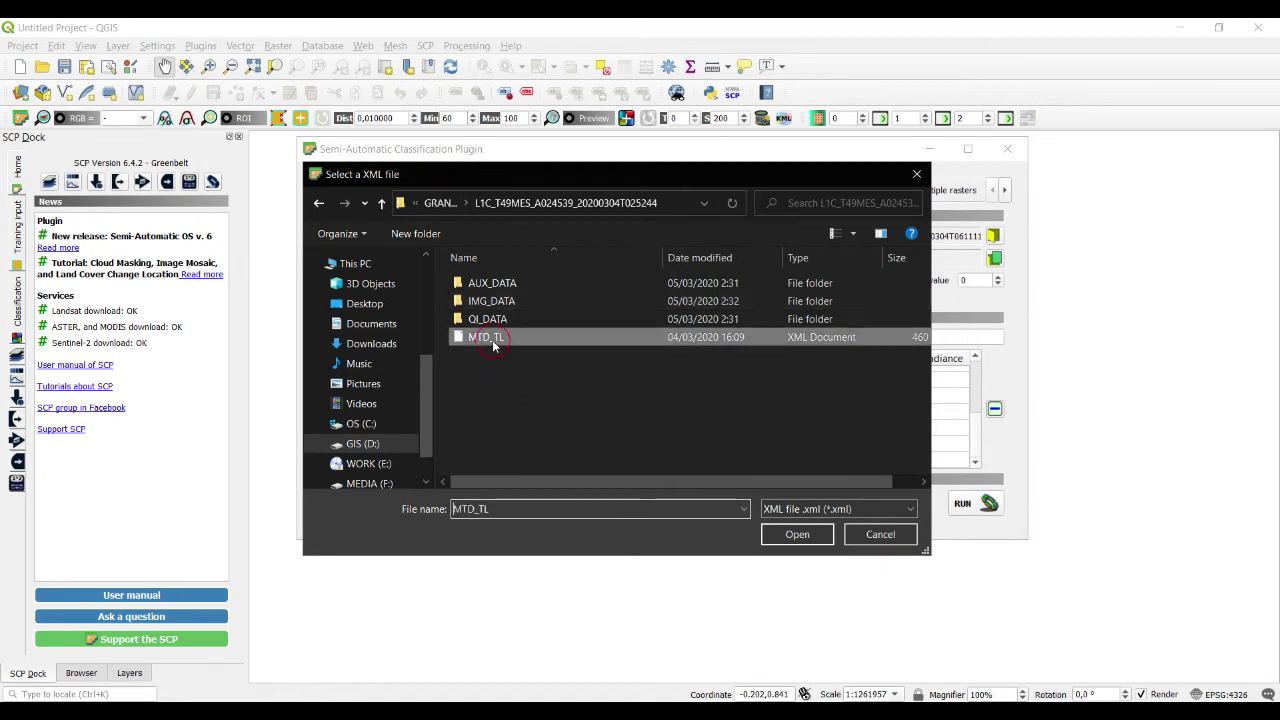
pyautogui.click(797, 534)
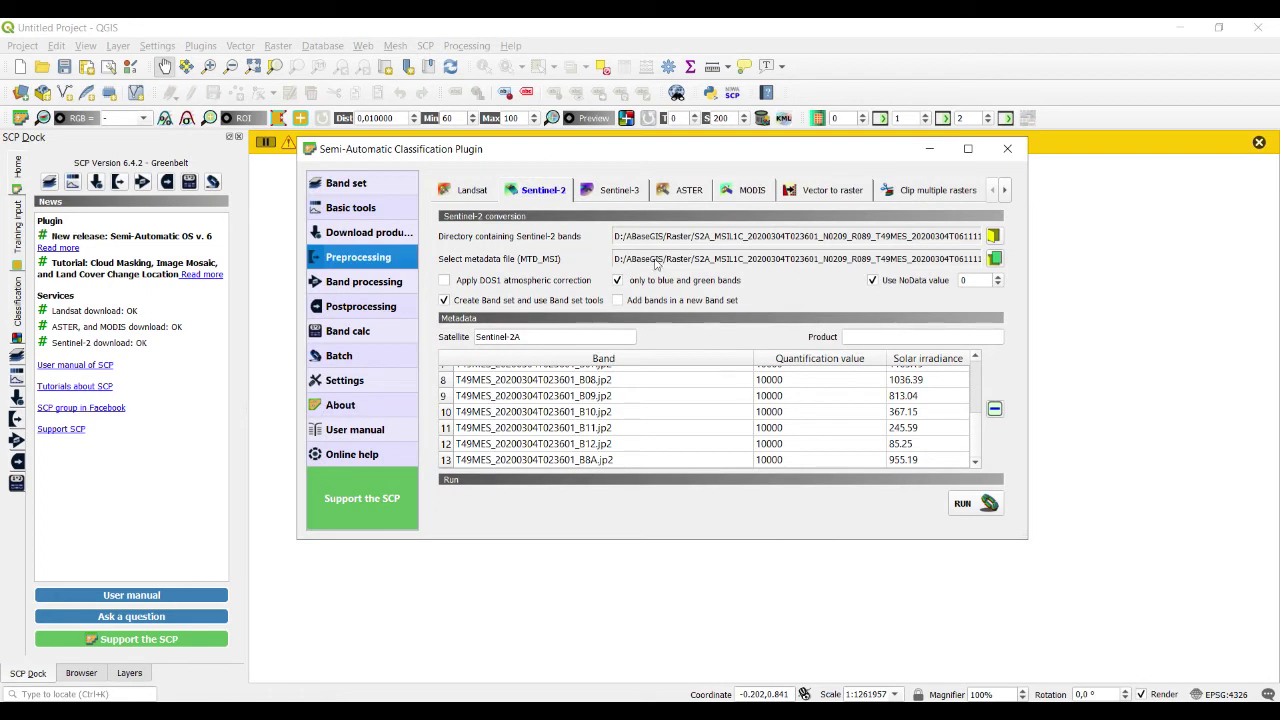
# Turn off both the DOS1 atmospheric correction and its restriction to the blue and green bands
pyautogui.moveTo(582, 160); pyautogui.dragTo(525, 111)
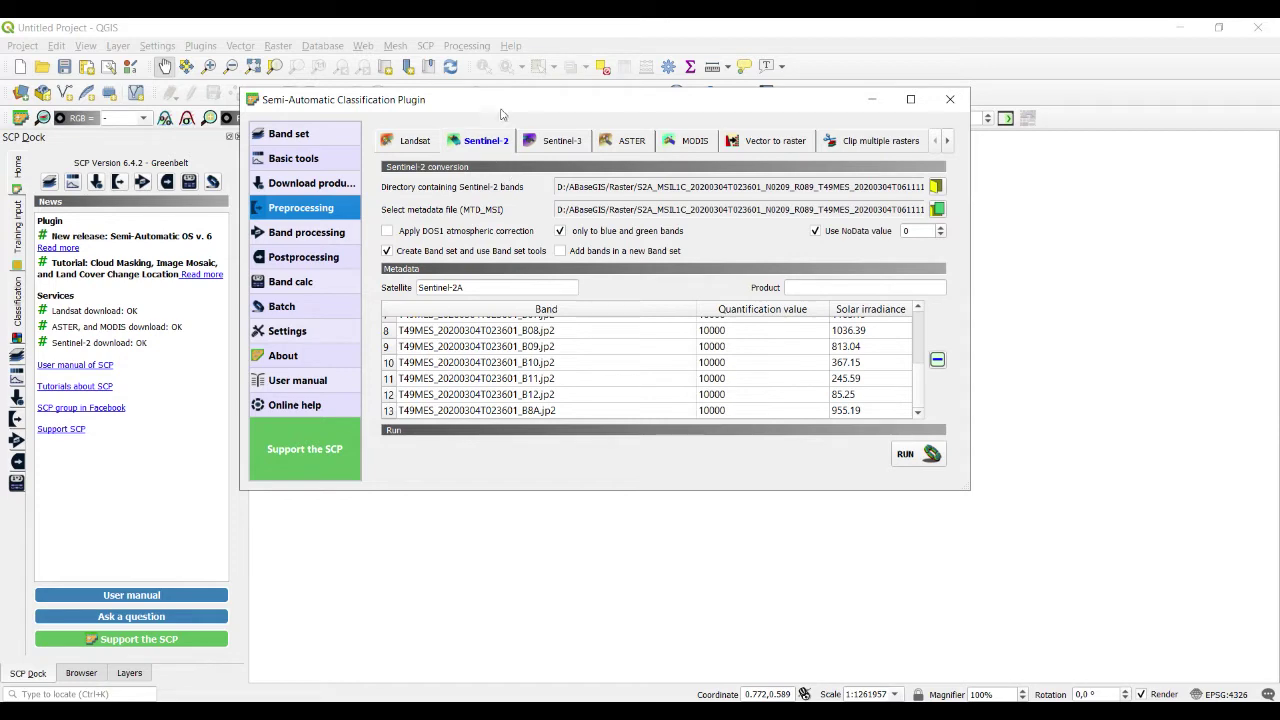
pyautogui.moveTo(506, 105); pyautogui.dragTo(669, 194)
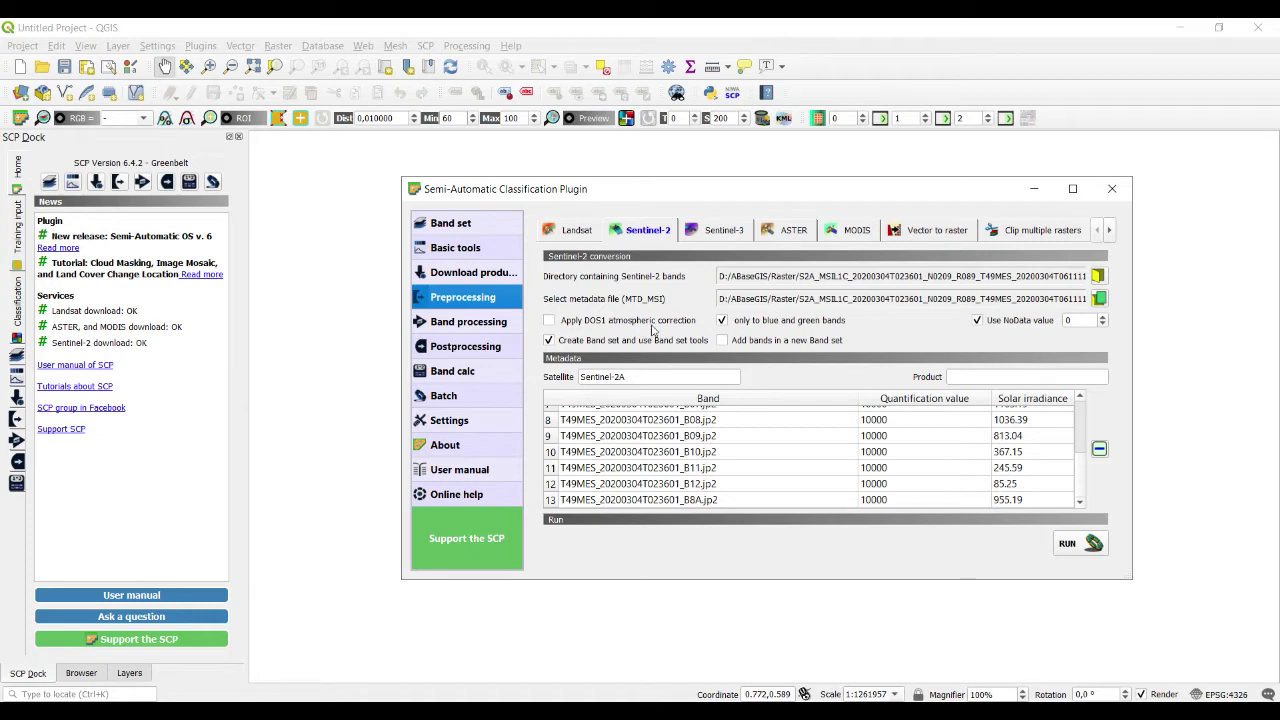
pyautogui.moveTo(665, 196); pyautogui.dragTo(576, 165)
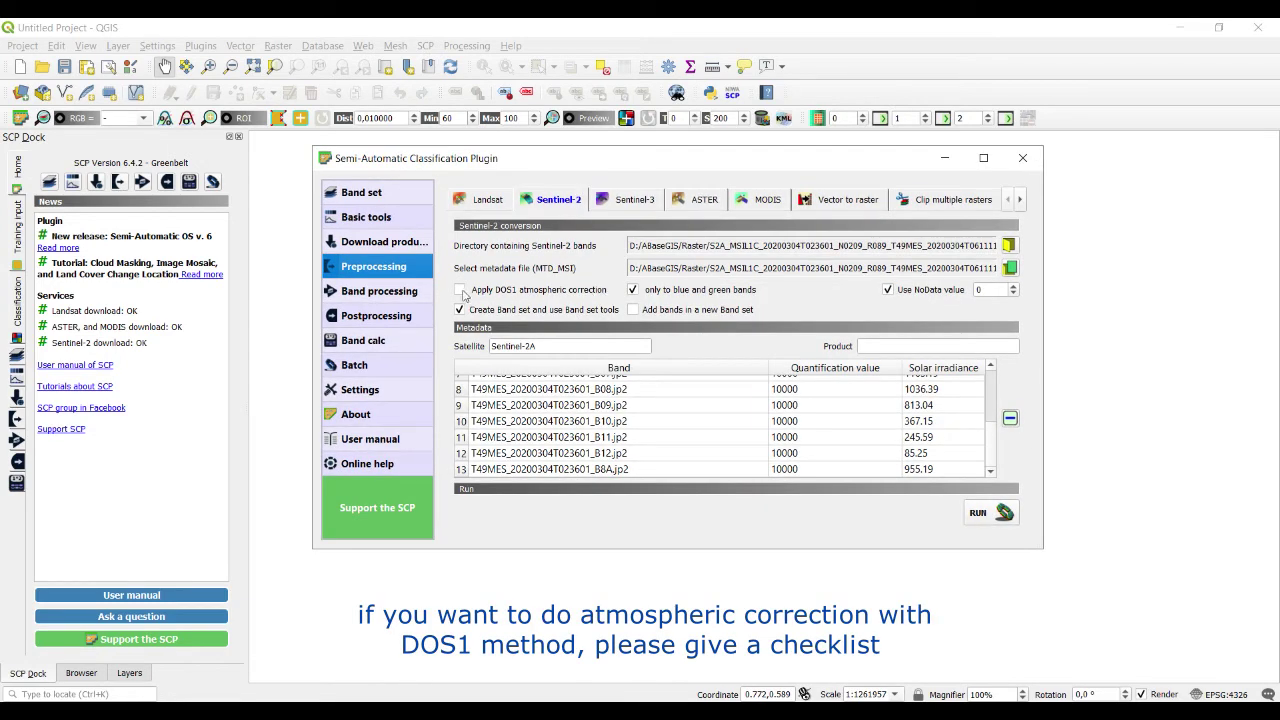
pyautogui.click(462, 292)
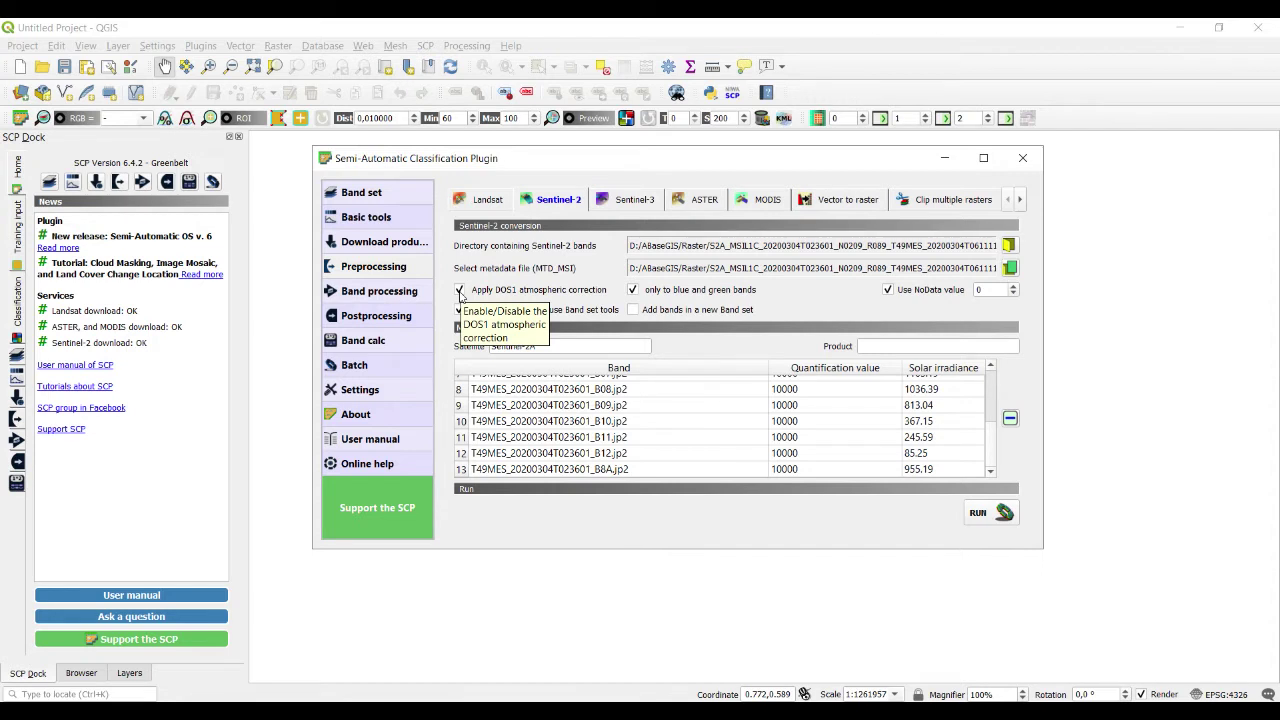
pyautogui.click(460, 292)
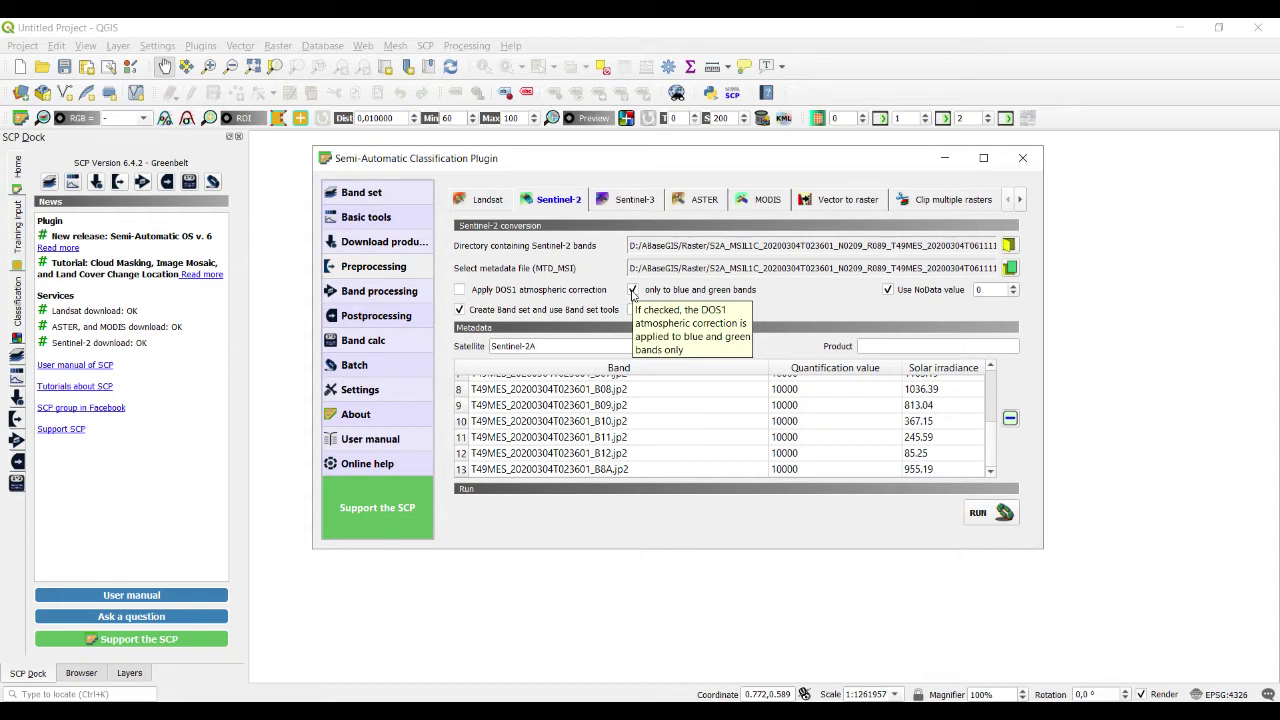
pyautogui.click(632, 290)
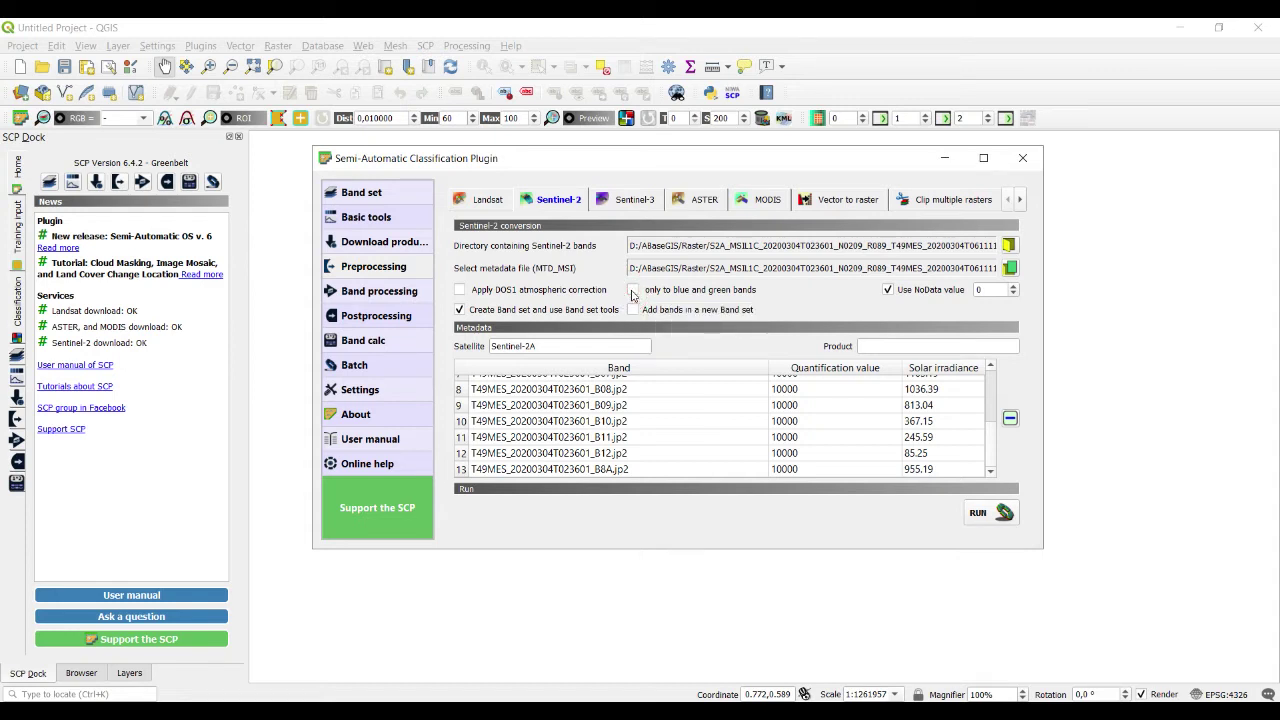
# Review the Sentinel-2 band metadata table from B01 through B8A, including the quantification and solar irradiance values
pyautogui.click(988, 404)
pyautogui.click(987, 410)
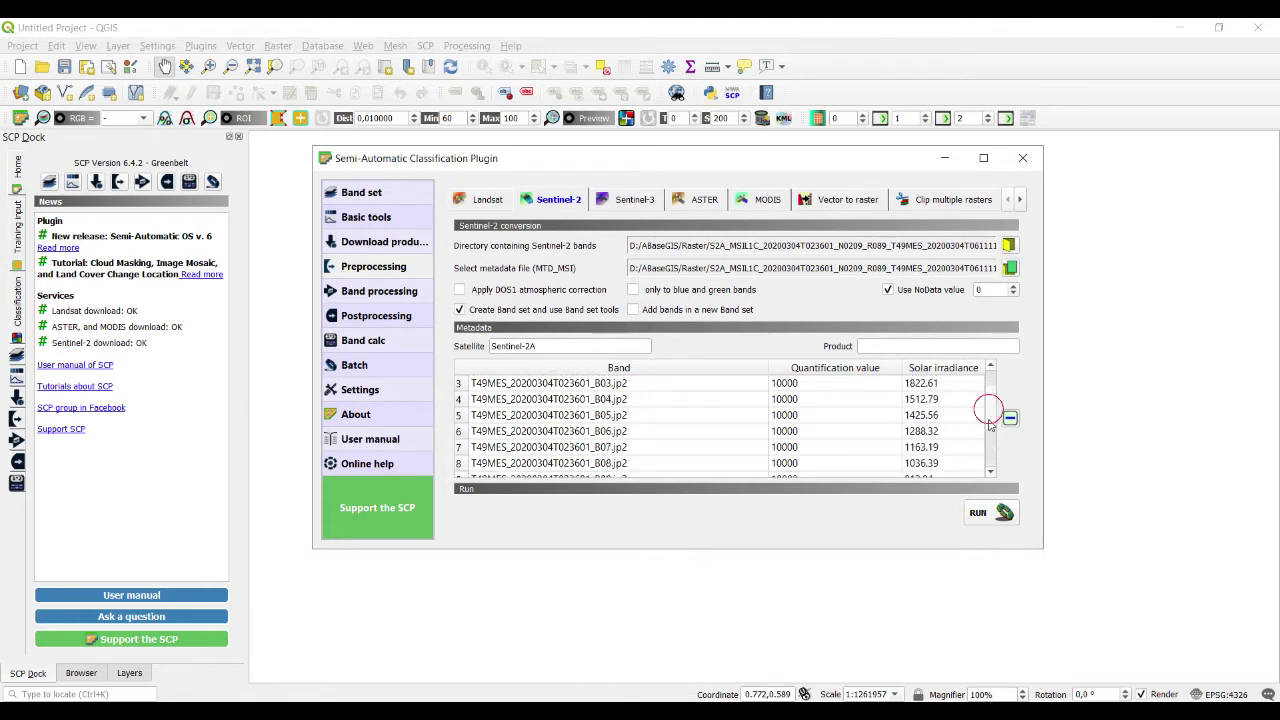
pyautogui.click(993, 465)
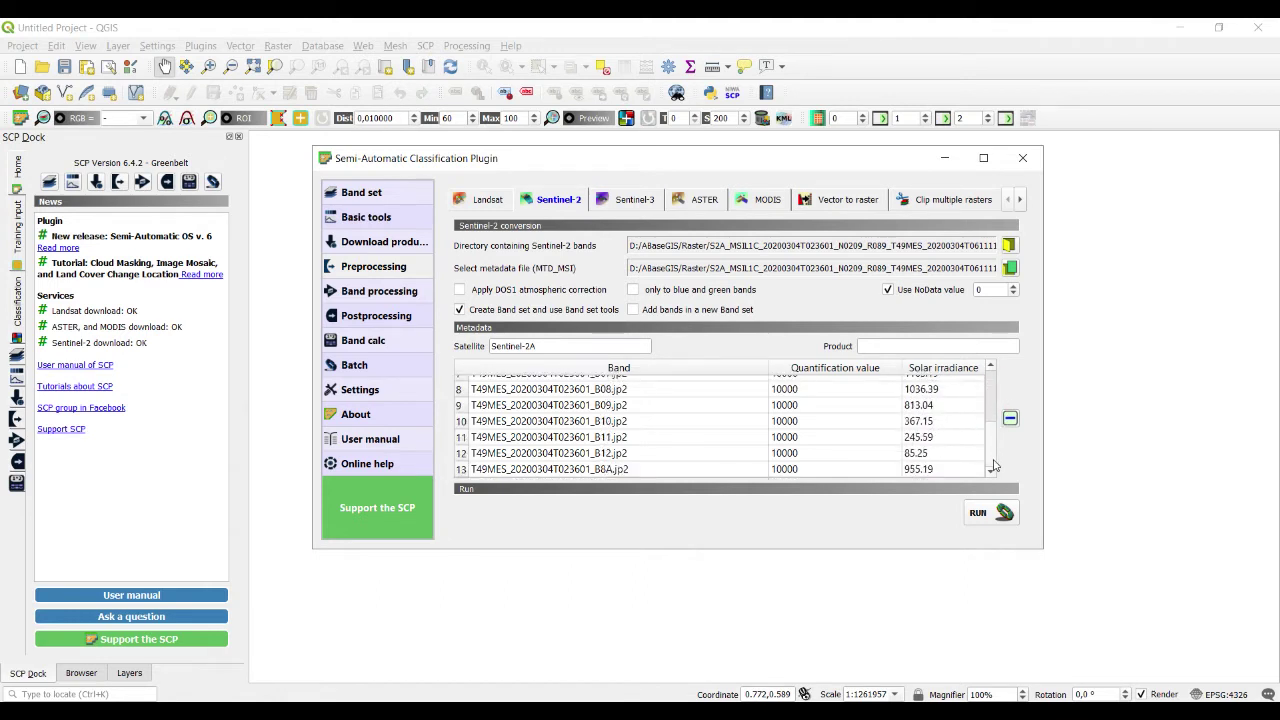
pyautogui.scroll(3, 994, 466)
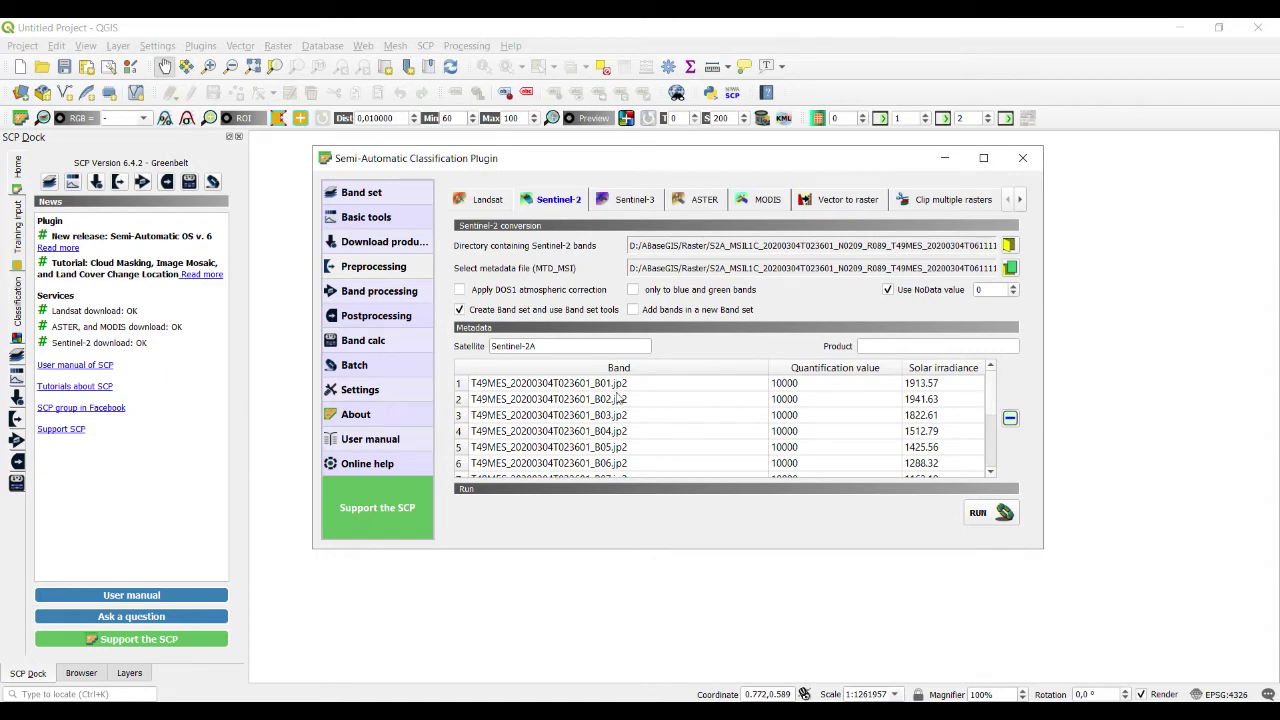
pyautogui.click(993, 443)
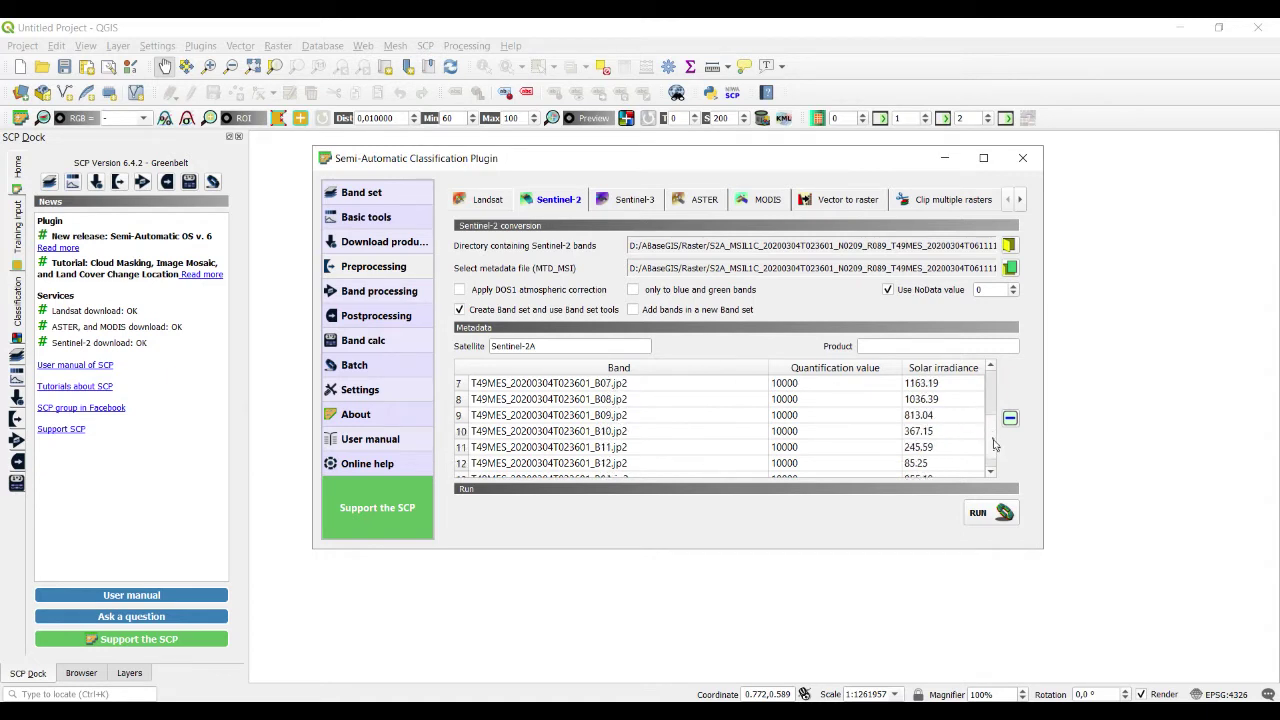
pyautogui.click(994, 444)
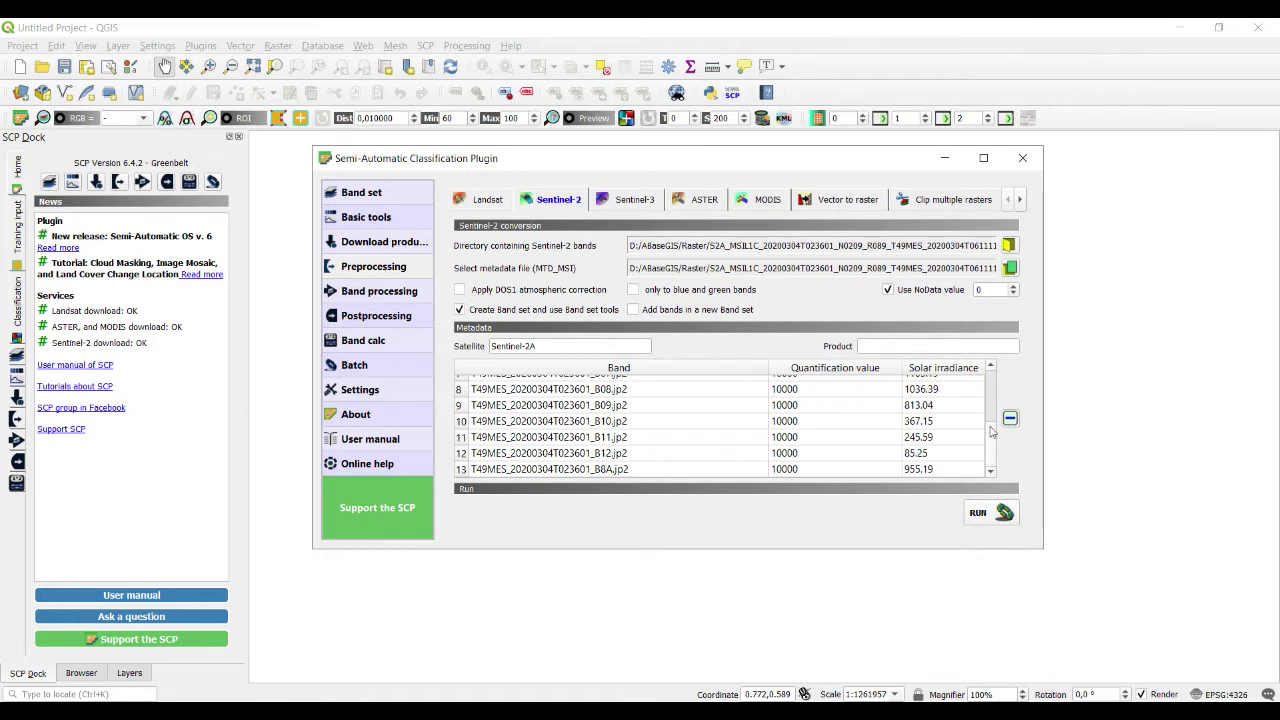
# Run the Sentinel-2 conversion and browse to the 2.OLAH SENTINEL folder in D:\ABaseGIS\Raster for the output
pyautogui.click(976, 518)
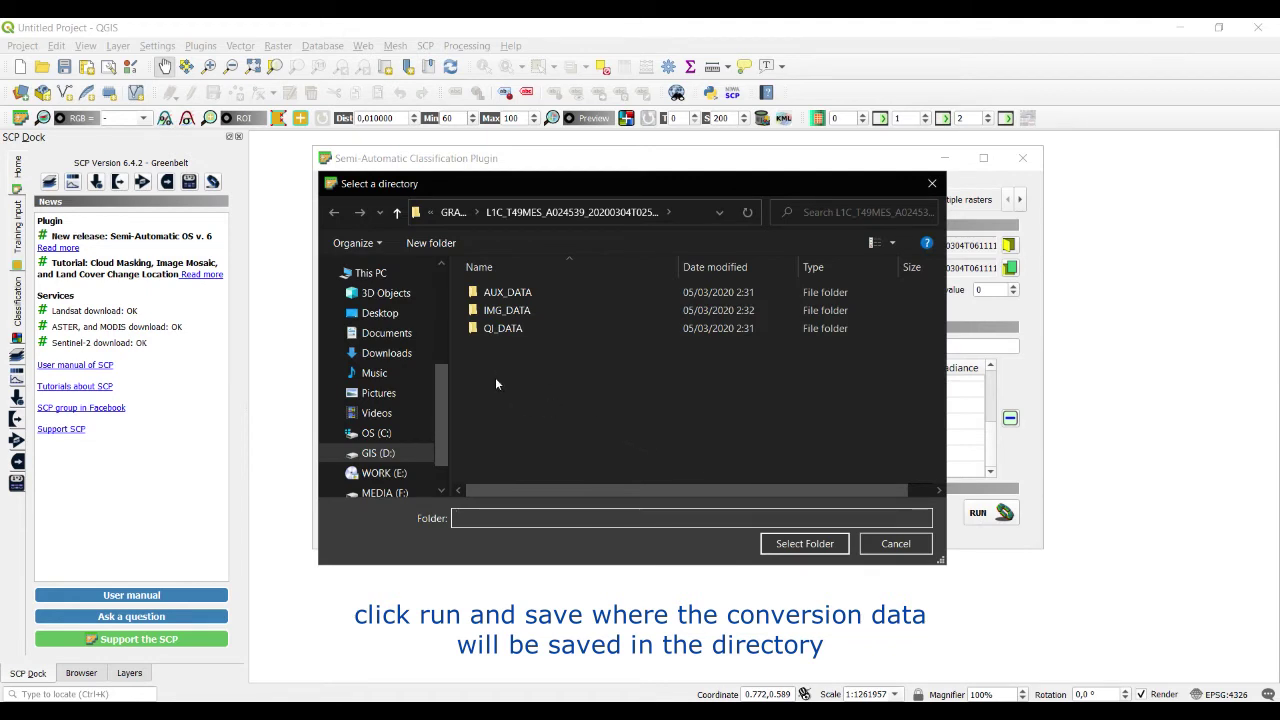
pyautogui.click(397, 214)
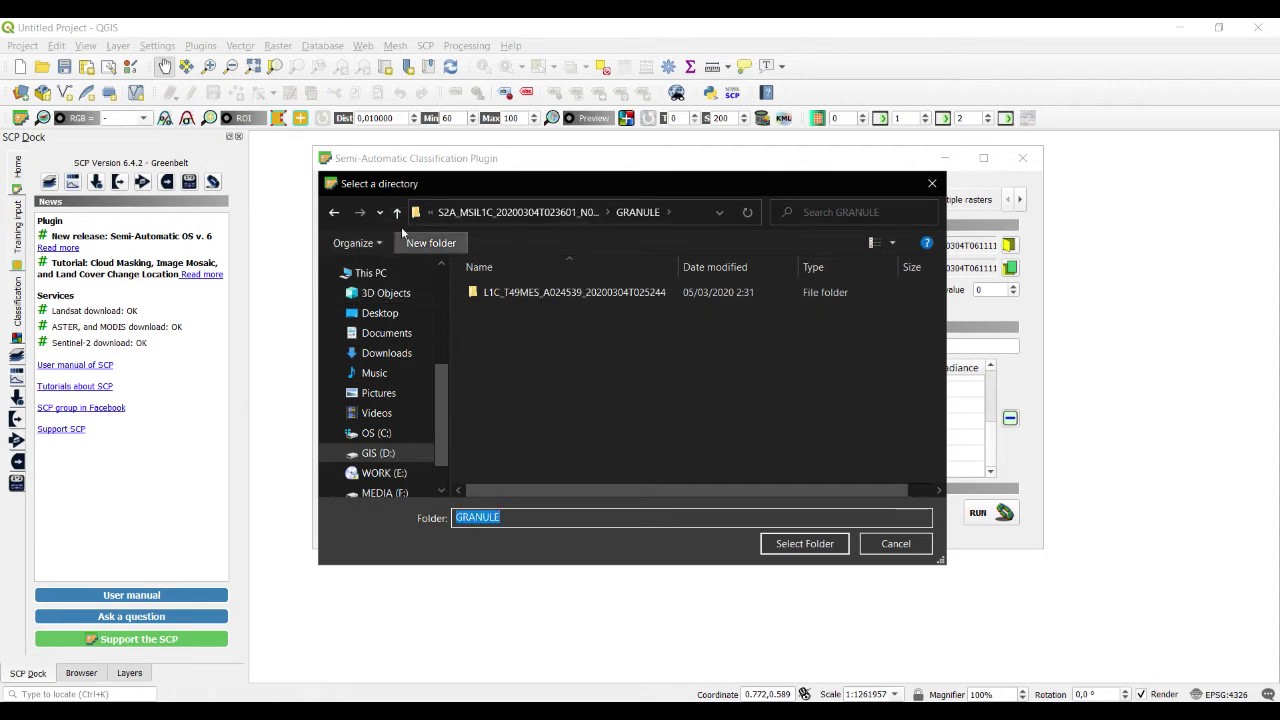
pyautogui.click(397, 213)
pyautogui.click(397, 214)
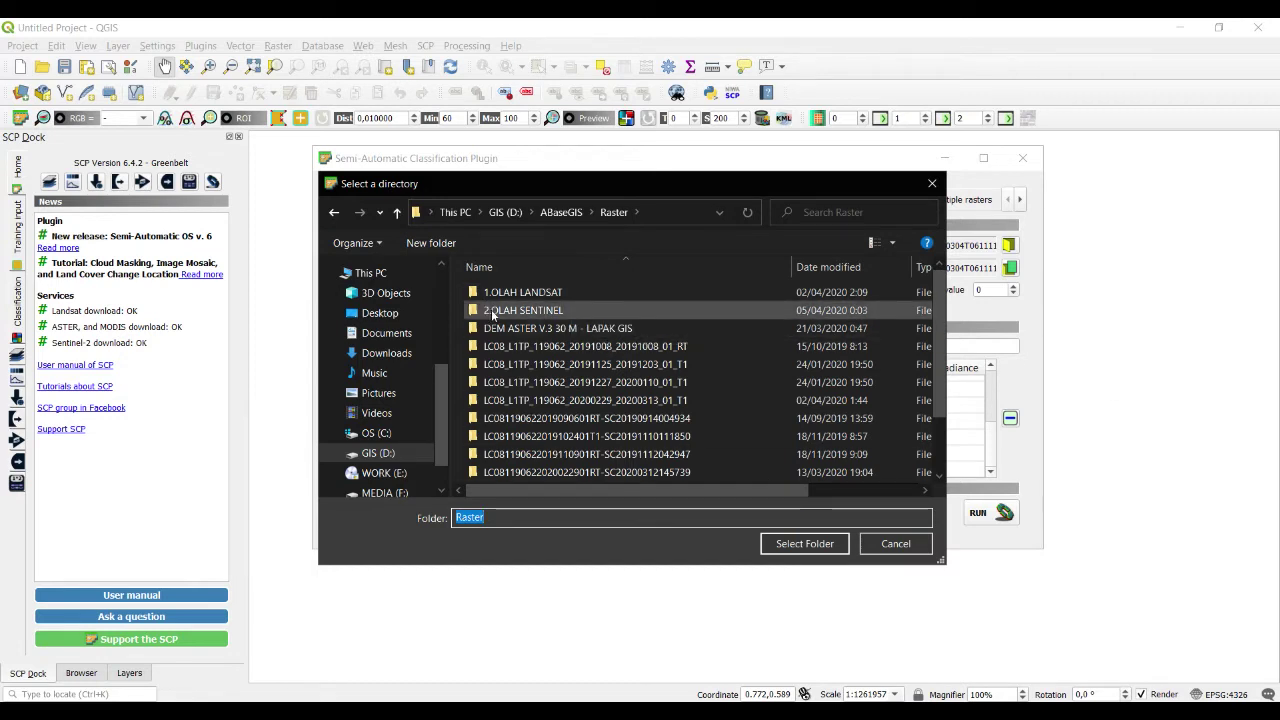
pyautogui.doubleClick(487, 311)
# Create a folder named S2A_qgis inside 2.OLAH SENTINEL and select it as the conversion's output directory
pyautogui.rightClick(559, 328)
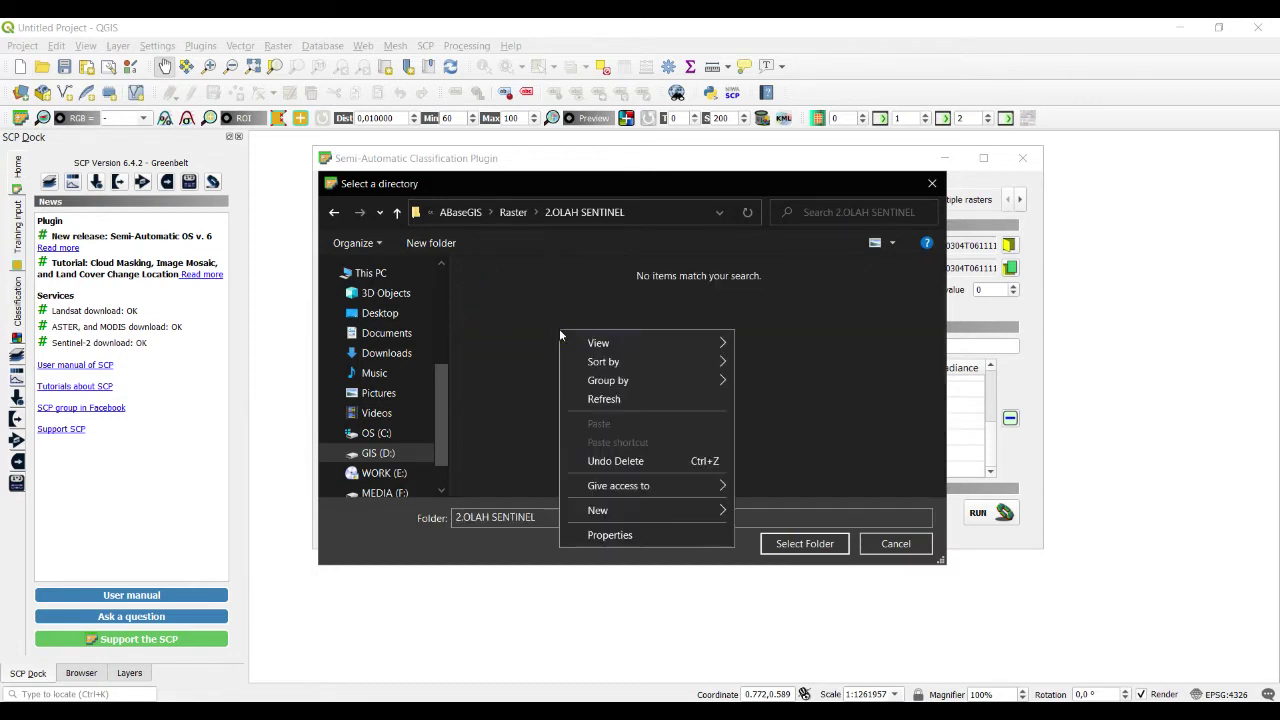
pyautogui.moveTo(675, 508)
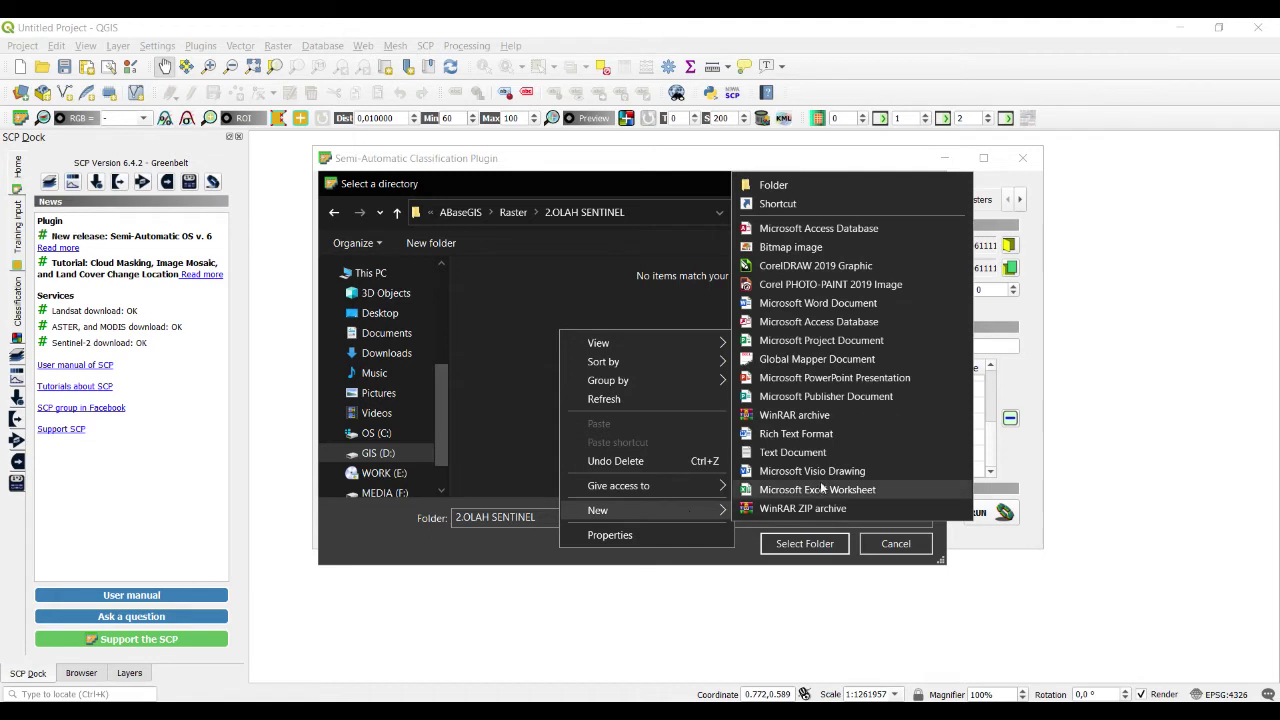
pyautogui.click(790, 185)
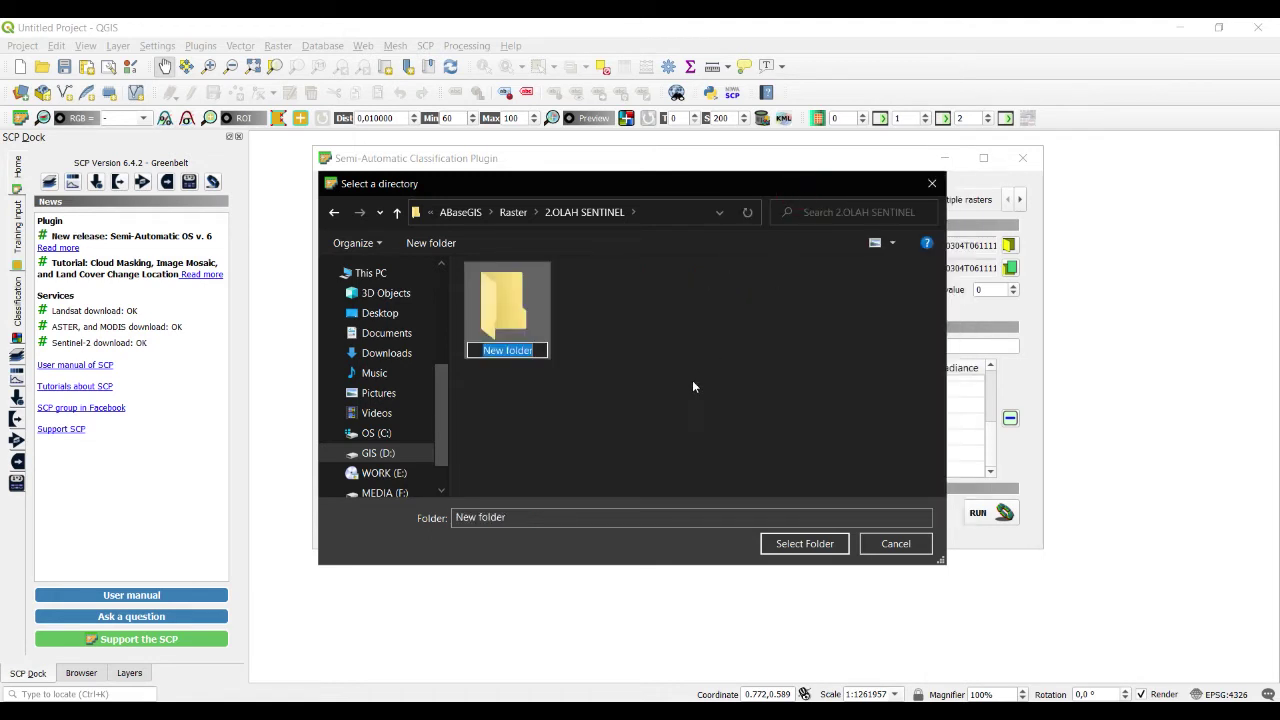
pyautogui.write('Se')
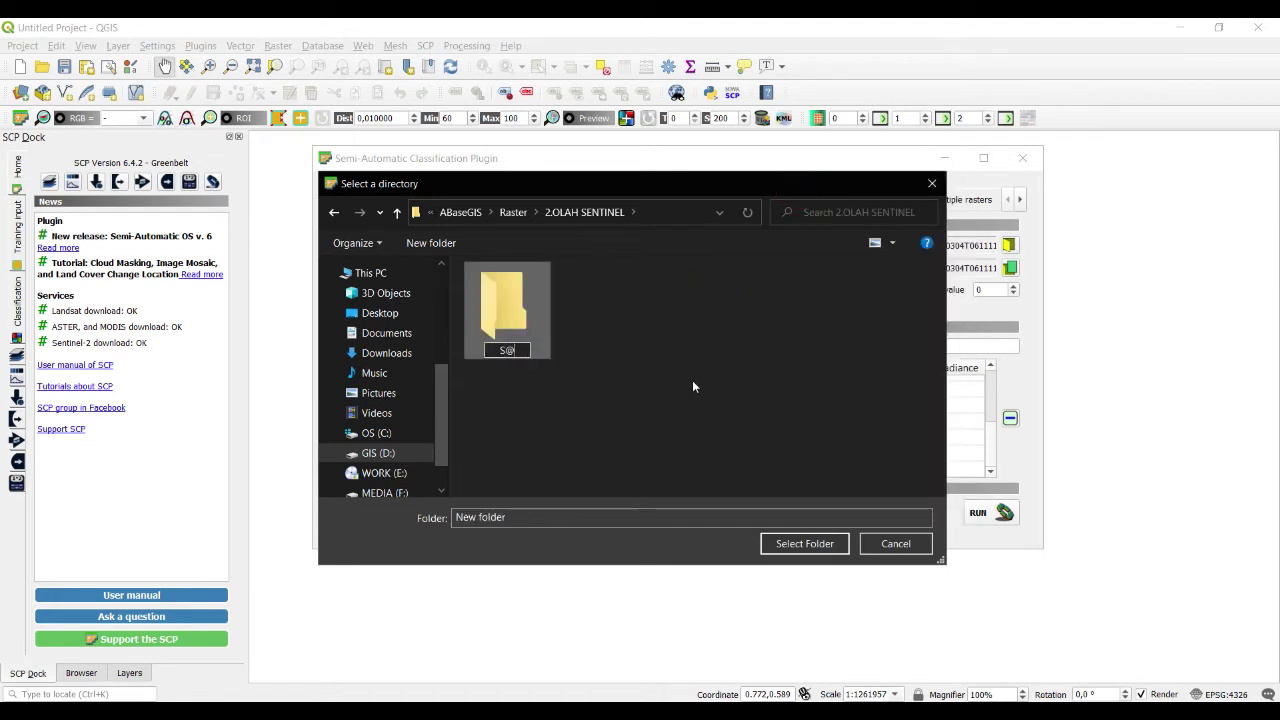
pyautogui.press('BackSpace')
pyautogui.write('2A')
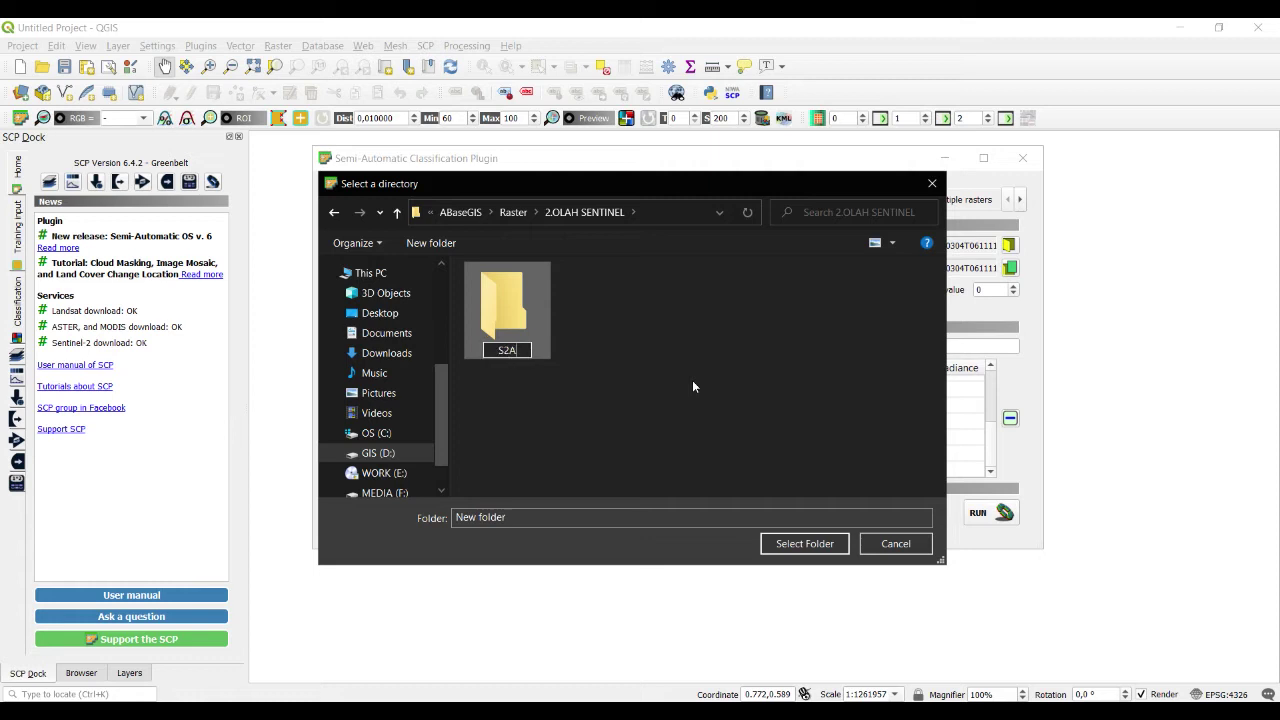
pyautogui.write('_')
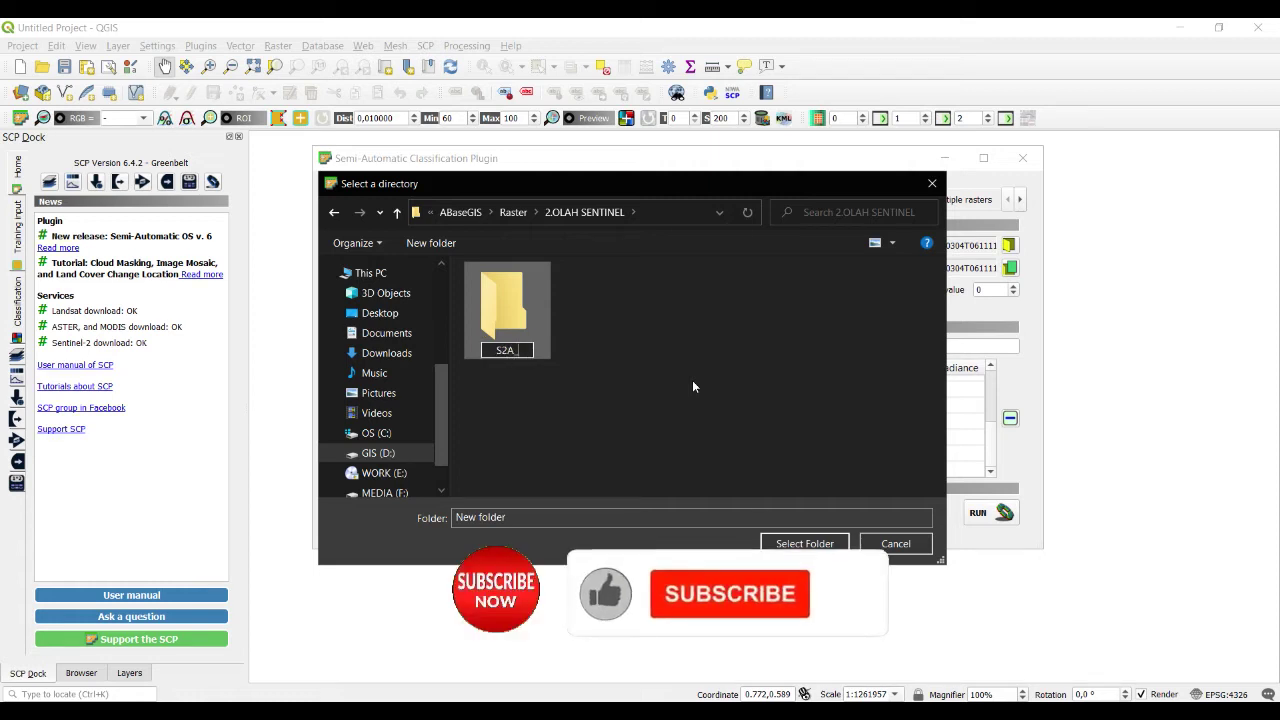
pyautogui.write('qgis')
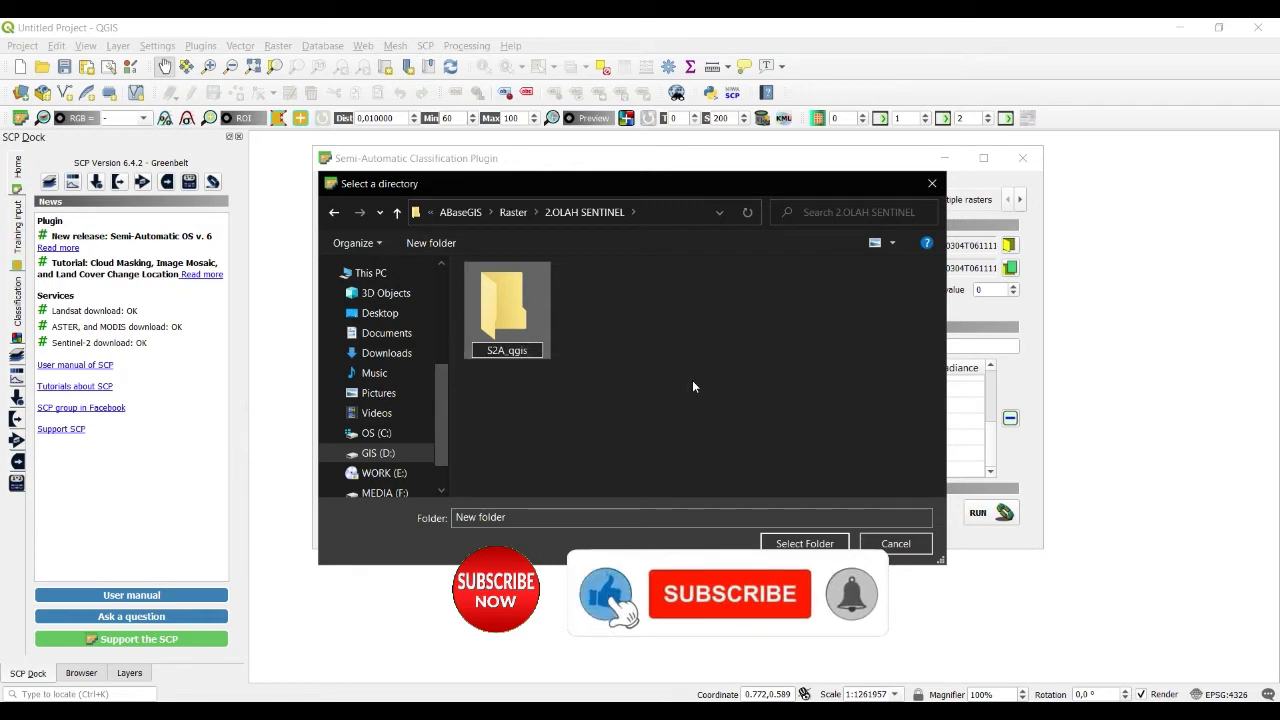
pyautogui.click(542, 294)
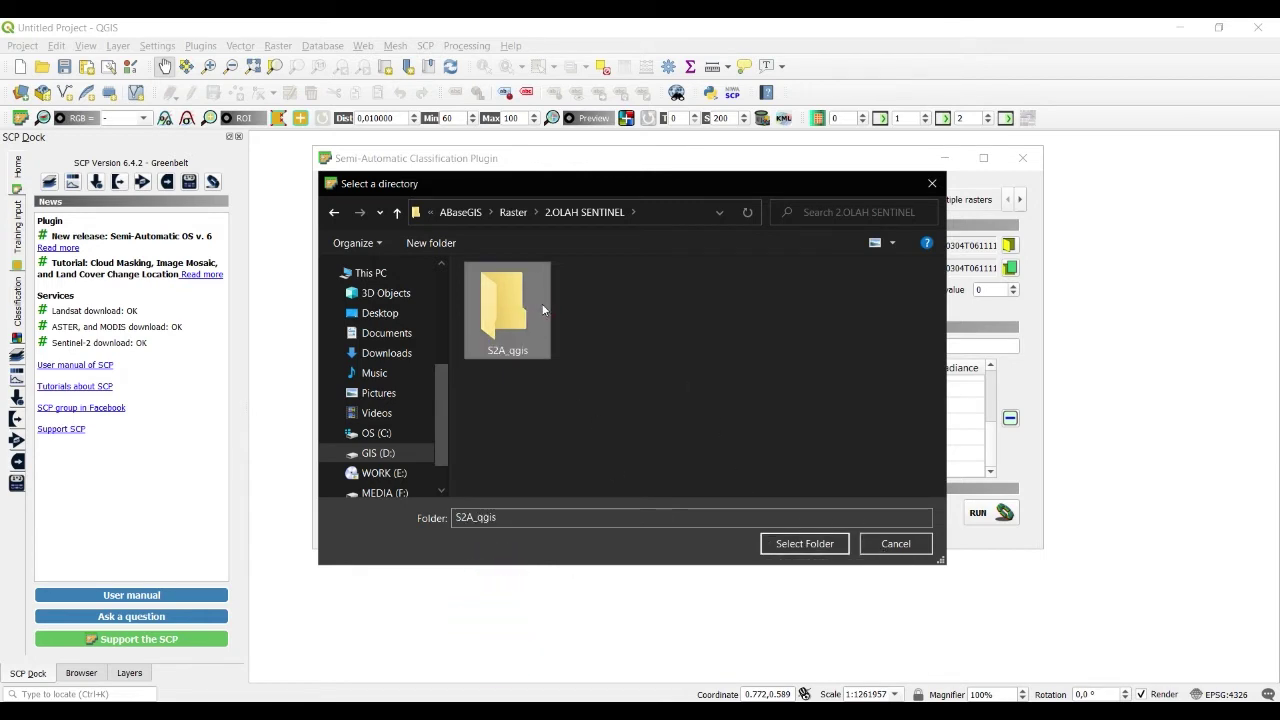
pyautogui.click(805, 544)
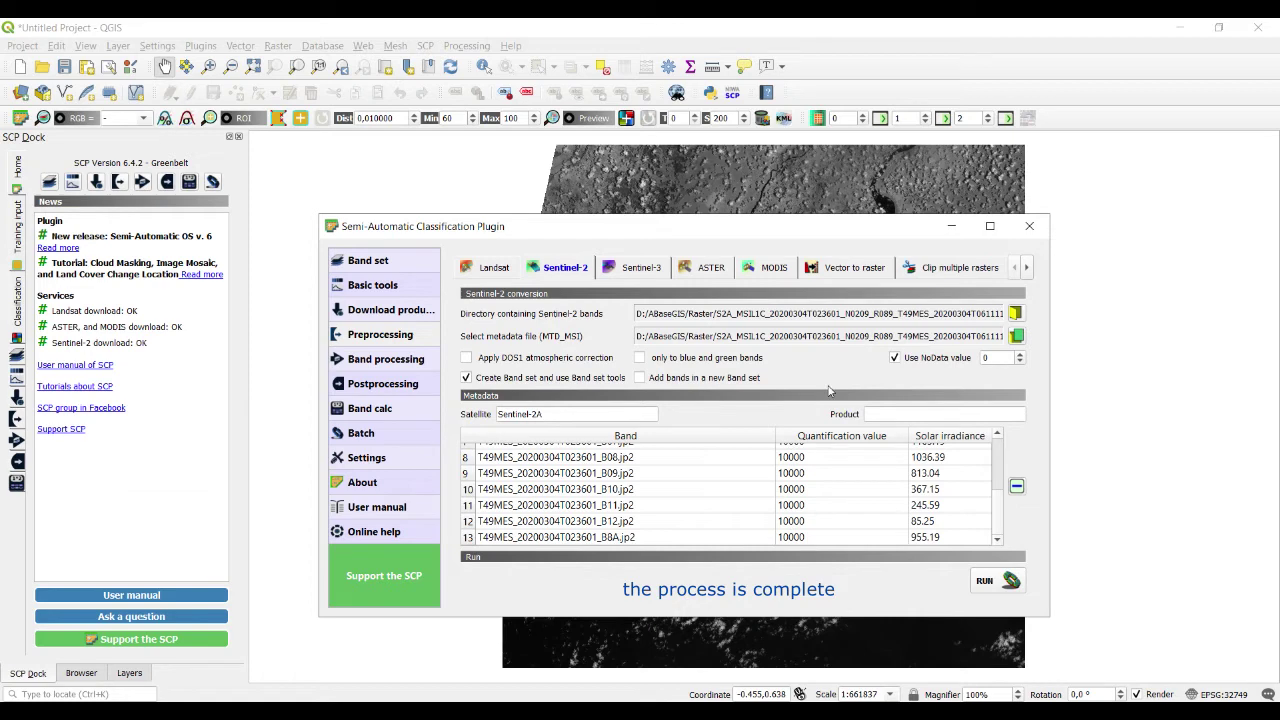
# Close the Semi-Automatic Classification Plugin window and review the converted band rasters in the project's layer list
pyautogui.moveTo(606, 229); pyautogui.dragTo(567, 193)
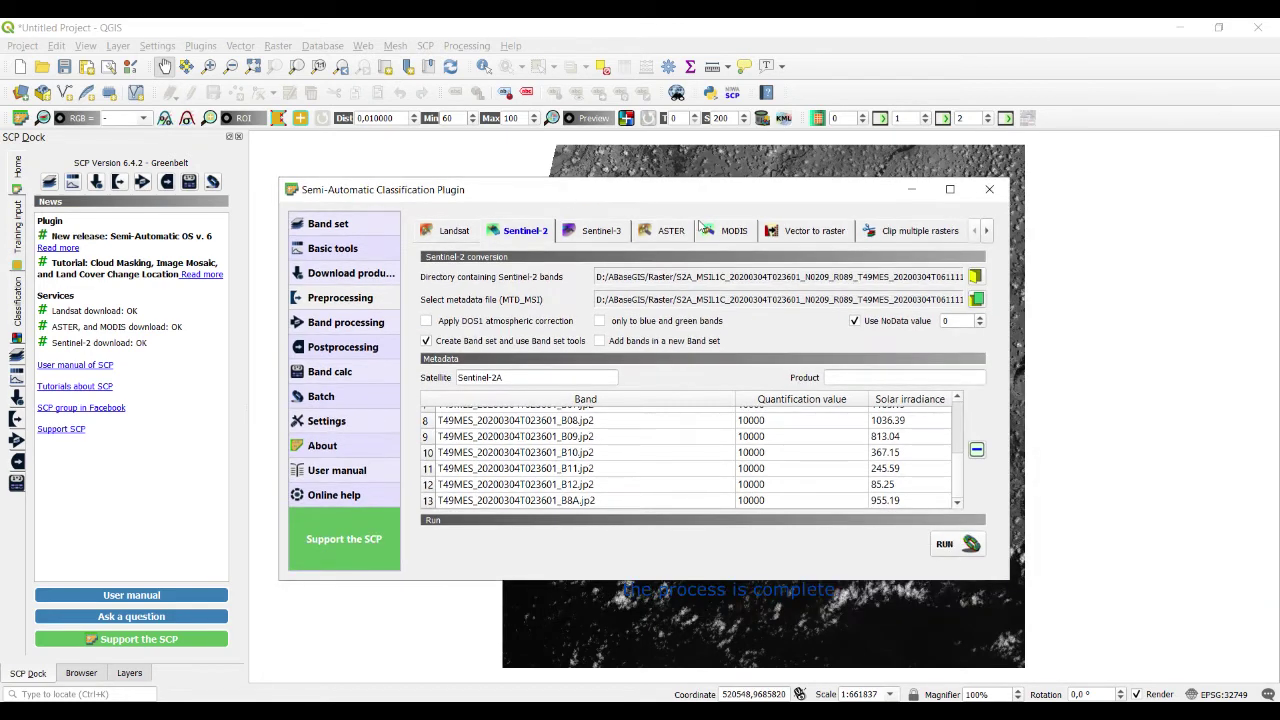
pyautogui.click(987, 191)
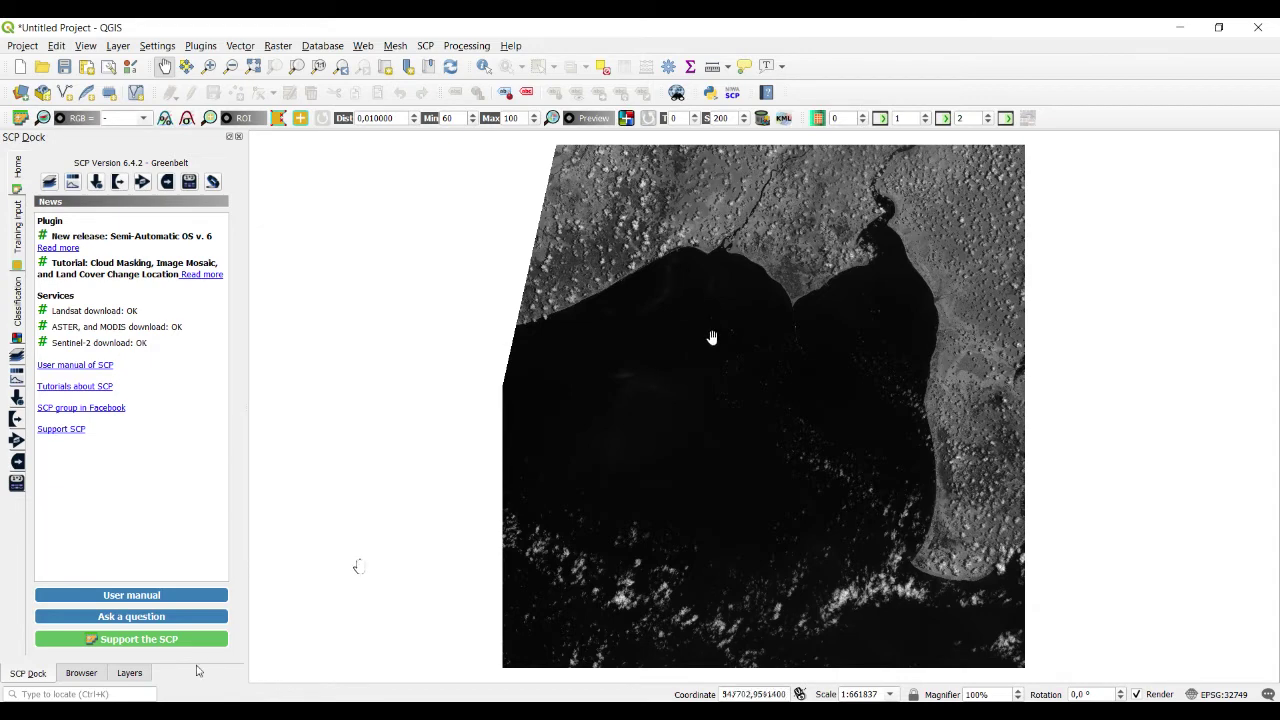
pyautogui.click(131, 673)
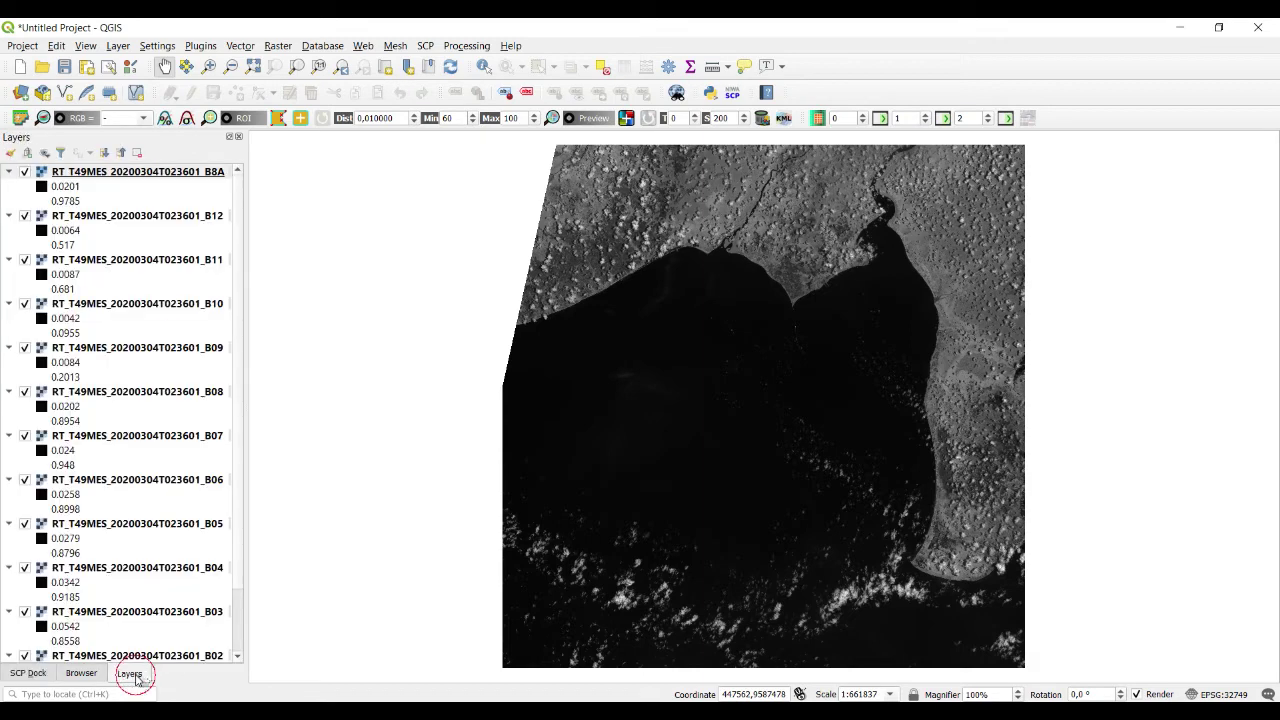
pyautogui.click(241, 556)
pyautogui.scroll(-1, 240, 560)
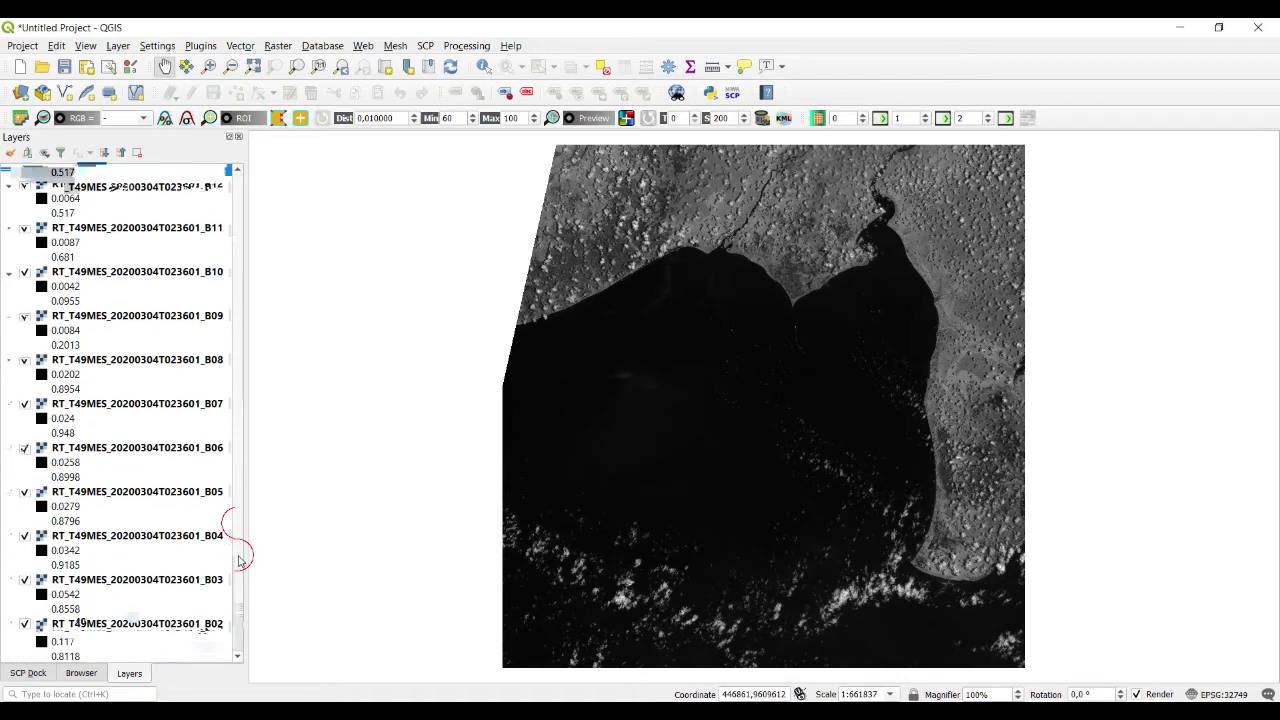
pyautogui.scroll(1, 236, 500)
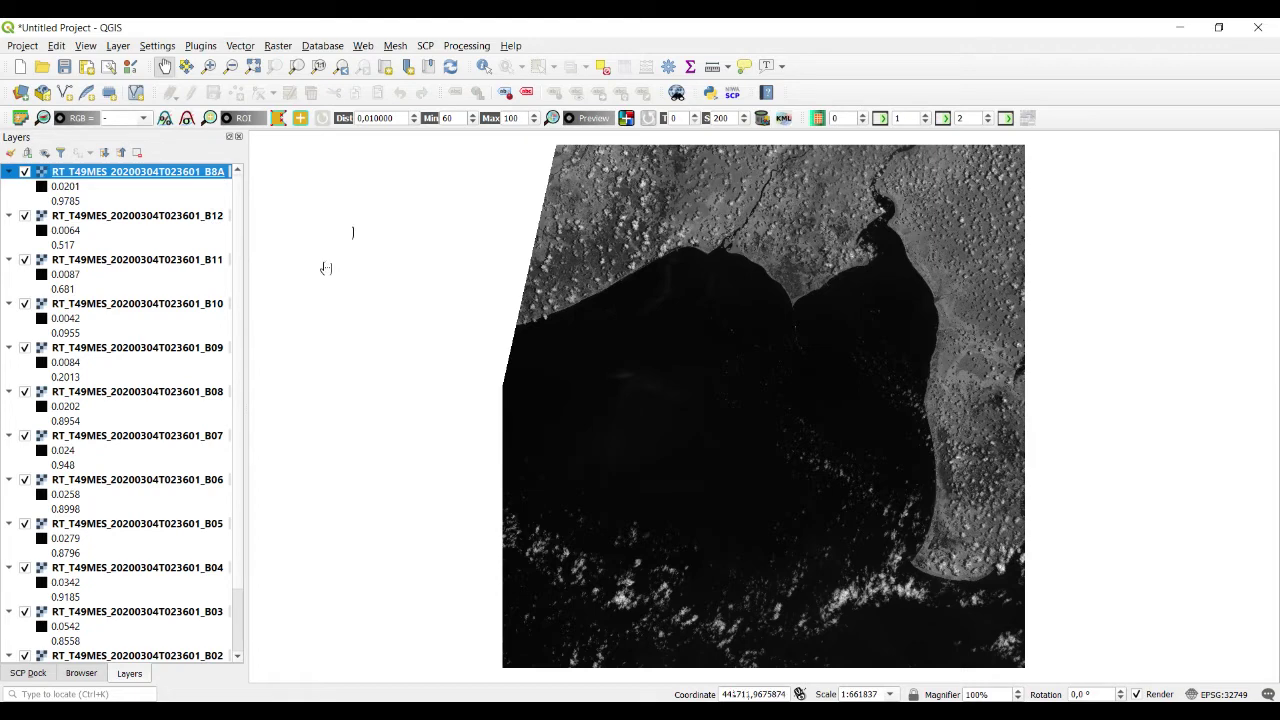
# Switch to File Explorer and open the IMG_DATA folder of the S2A_MSIL1C_20200304T023601 product to examine the original band files
pyautogui.hotkey('alt', 'Tab')
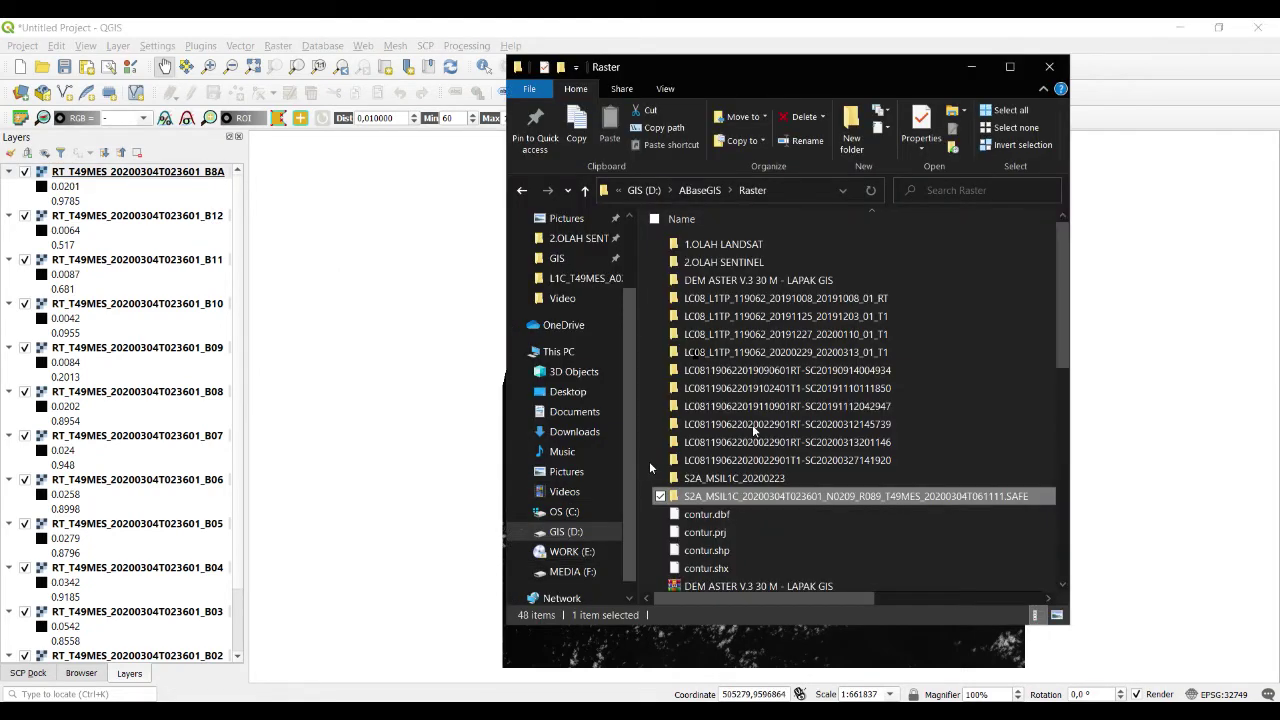
pyautogui.doubleClick(789, 497)
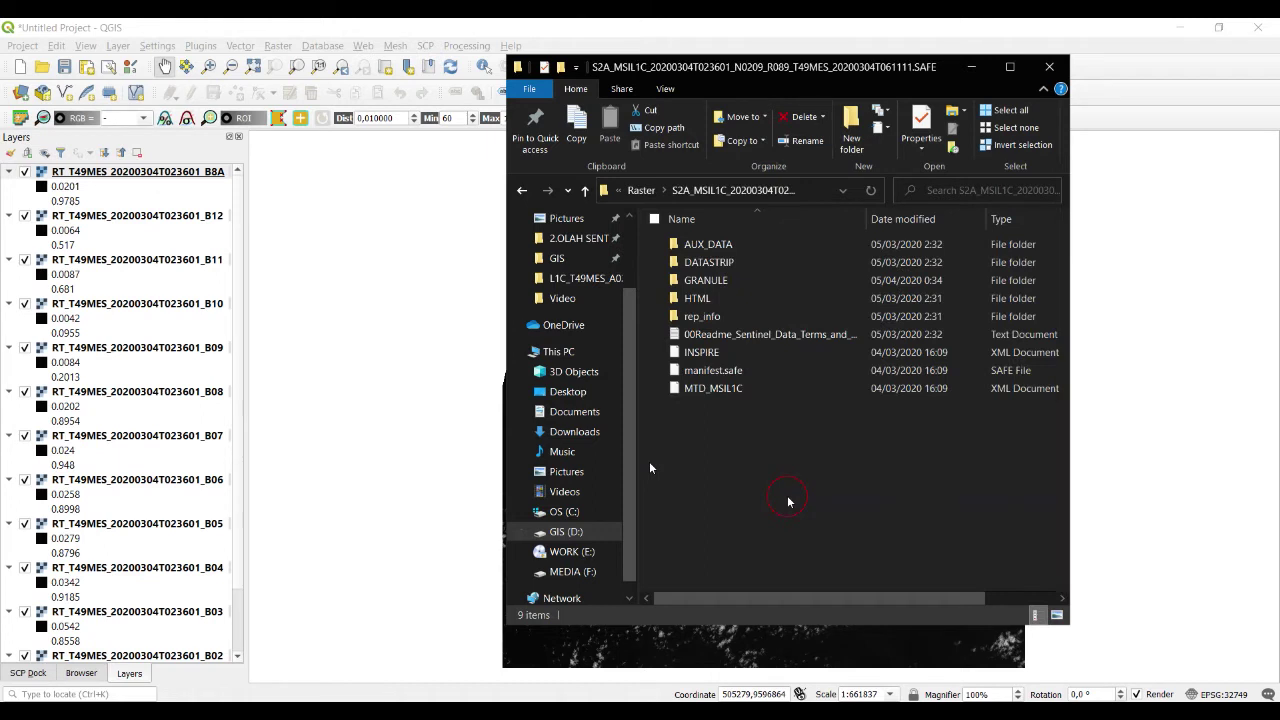
pyautogui.doubleClick(710, 280)
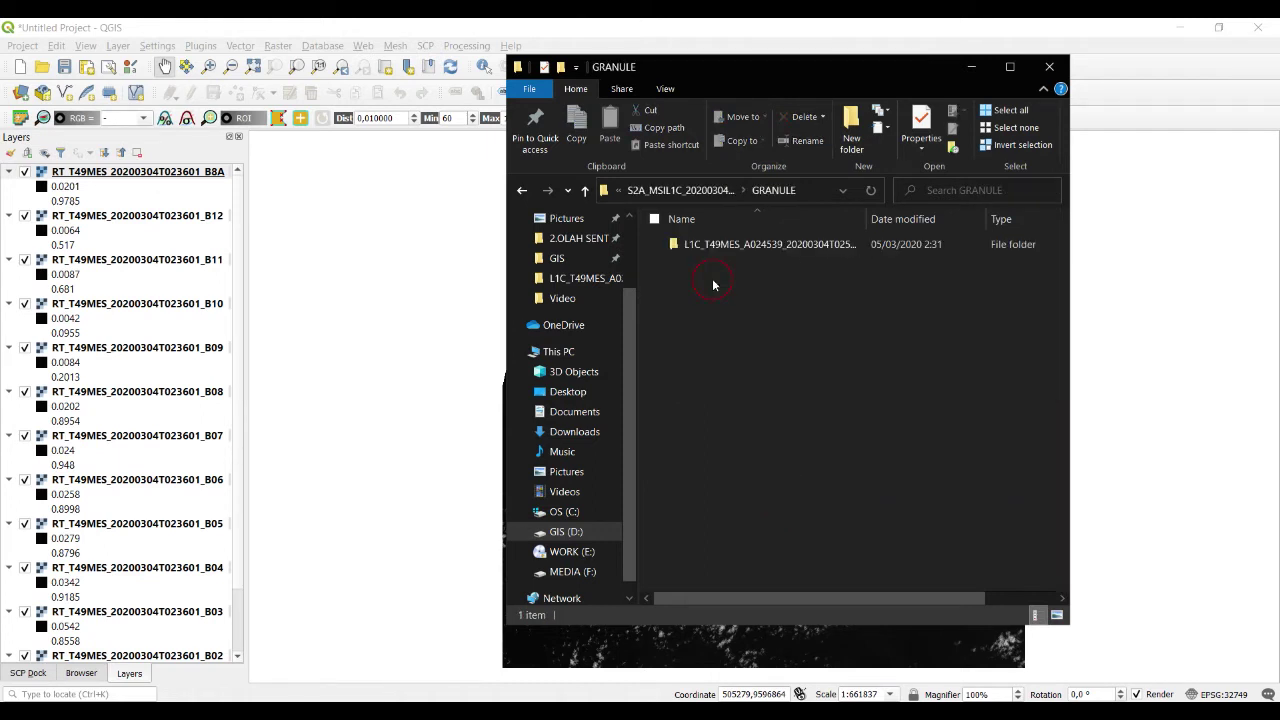
pyautogui.click(789, 246)
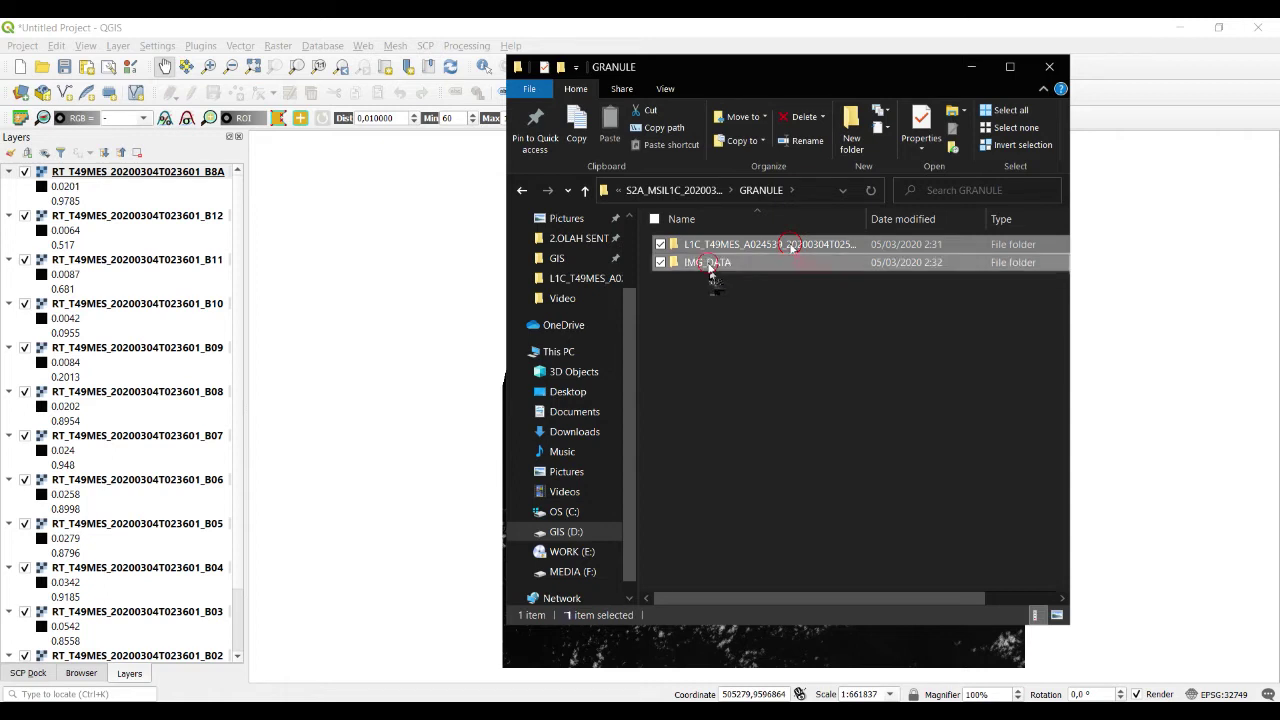
pyautogui.doubleClick(708, 263)
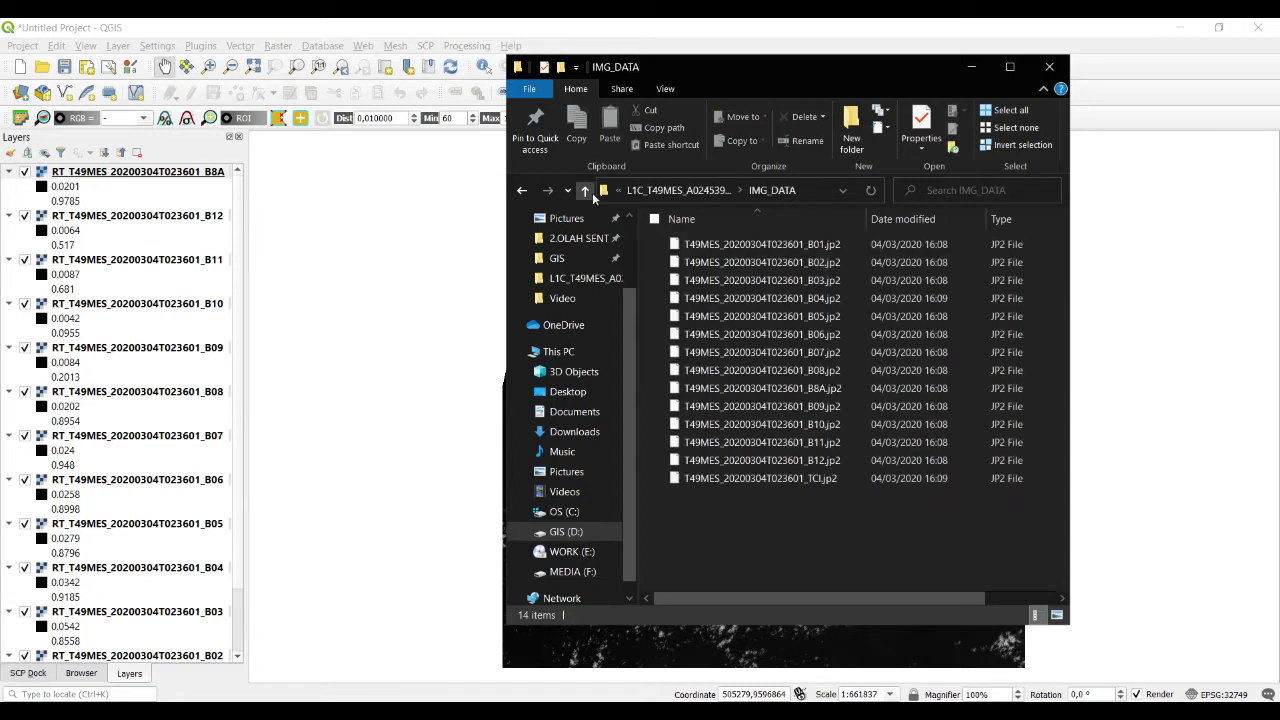
# Return to the Raster folder and open S2A_qgis inside 2.OLAH SENTINEL to view the converted files
pyautogui.click(585, 190)
pyautogui.doubleClick(585, 190)
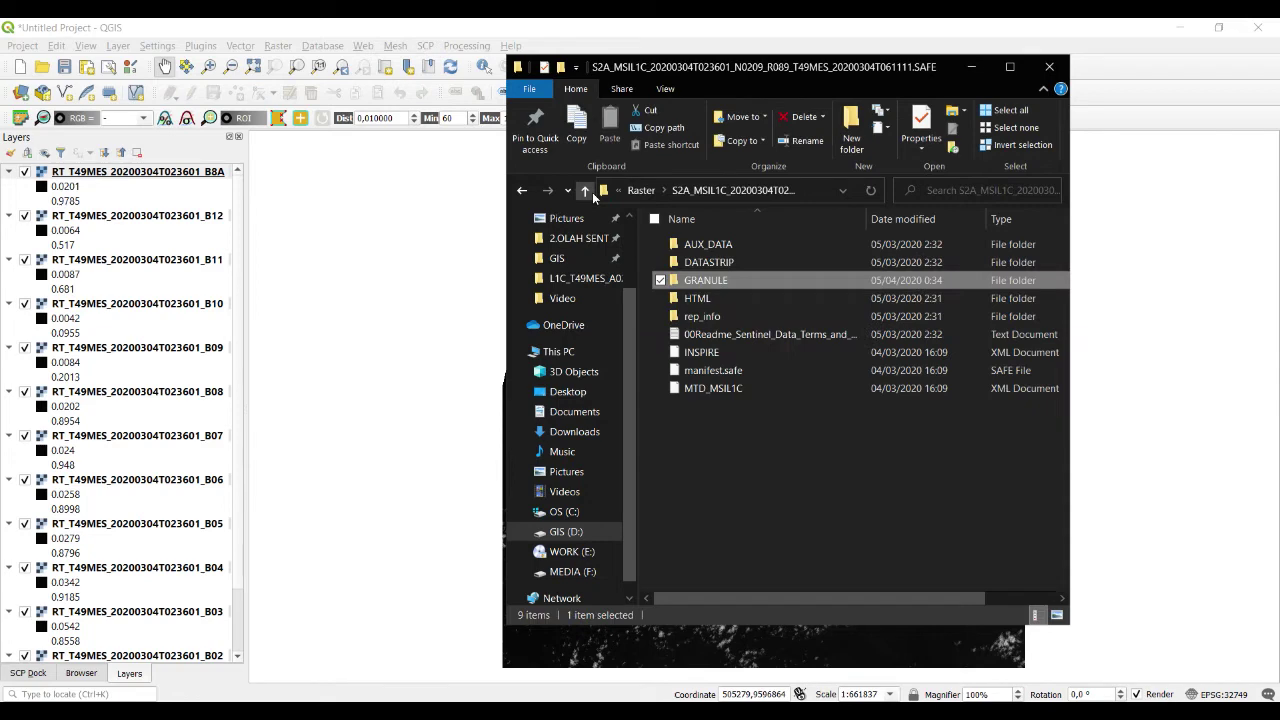
pyautogui.click(585, 190)
pyautogui.click(700, 262)
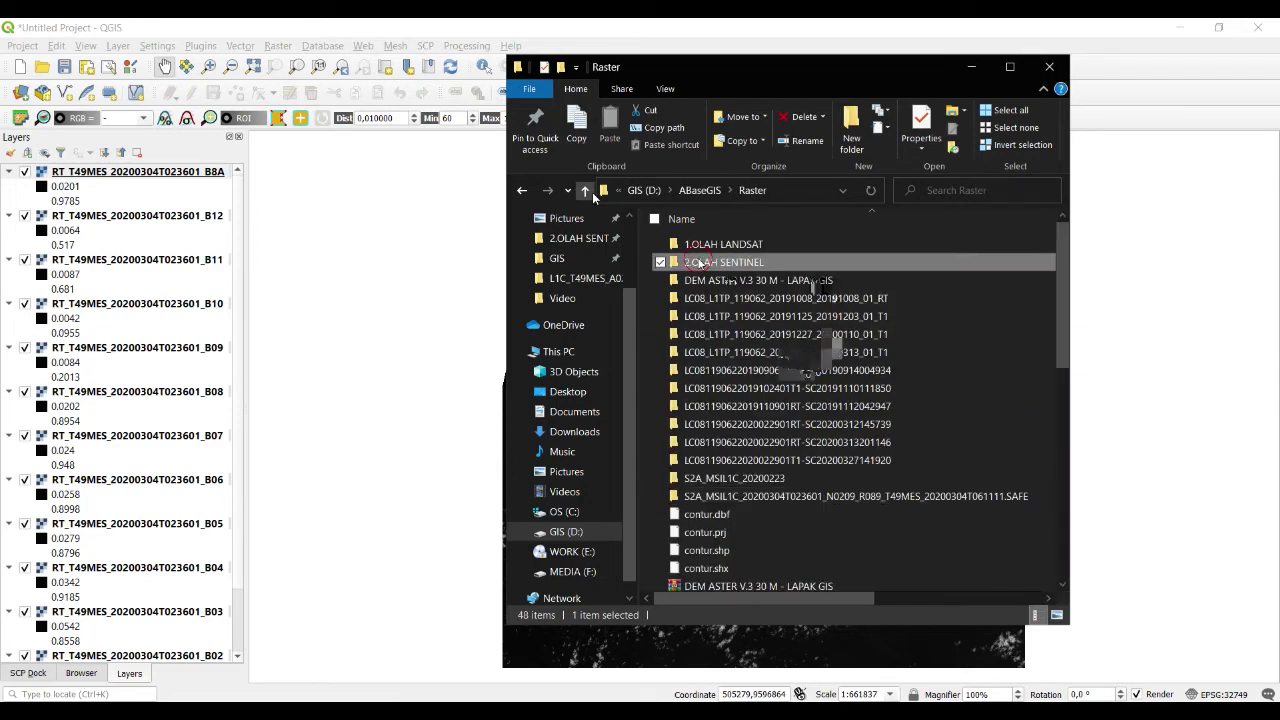
pyautogui.doubleClick(700, 262)
pyautogui.doubleClick(700, 262)
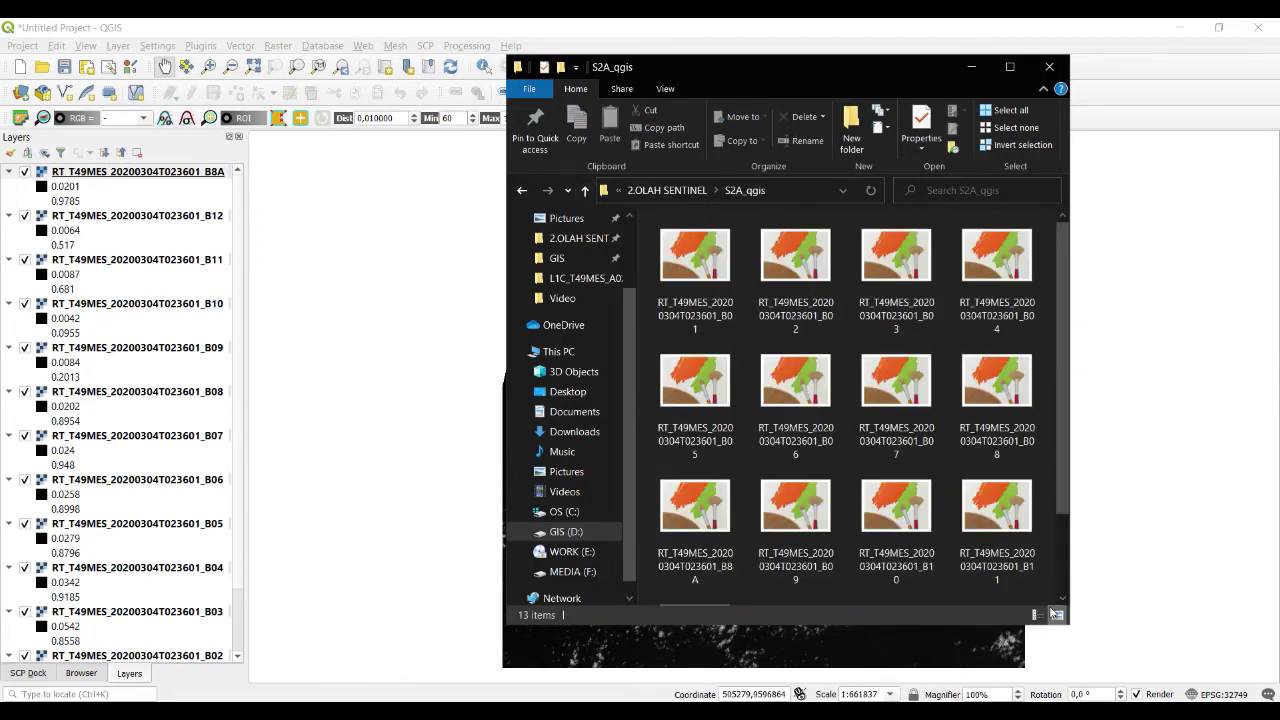
# Show the S2A_qgis files in details view with full file names and examine the converted bands' names and file types
pyautogui.scroll(-2, 1070, 447)
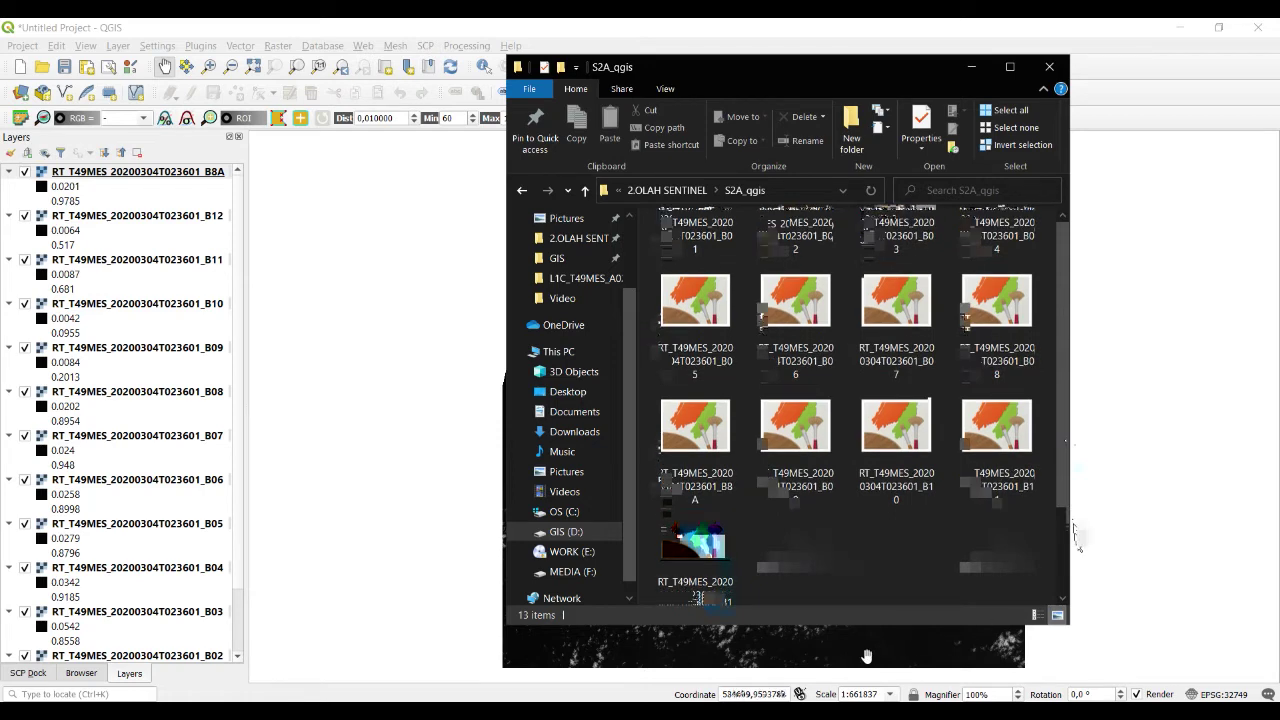
pyautogui.click(1033, 615)
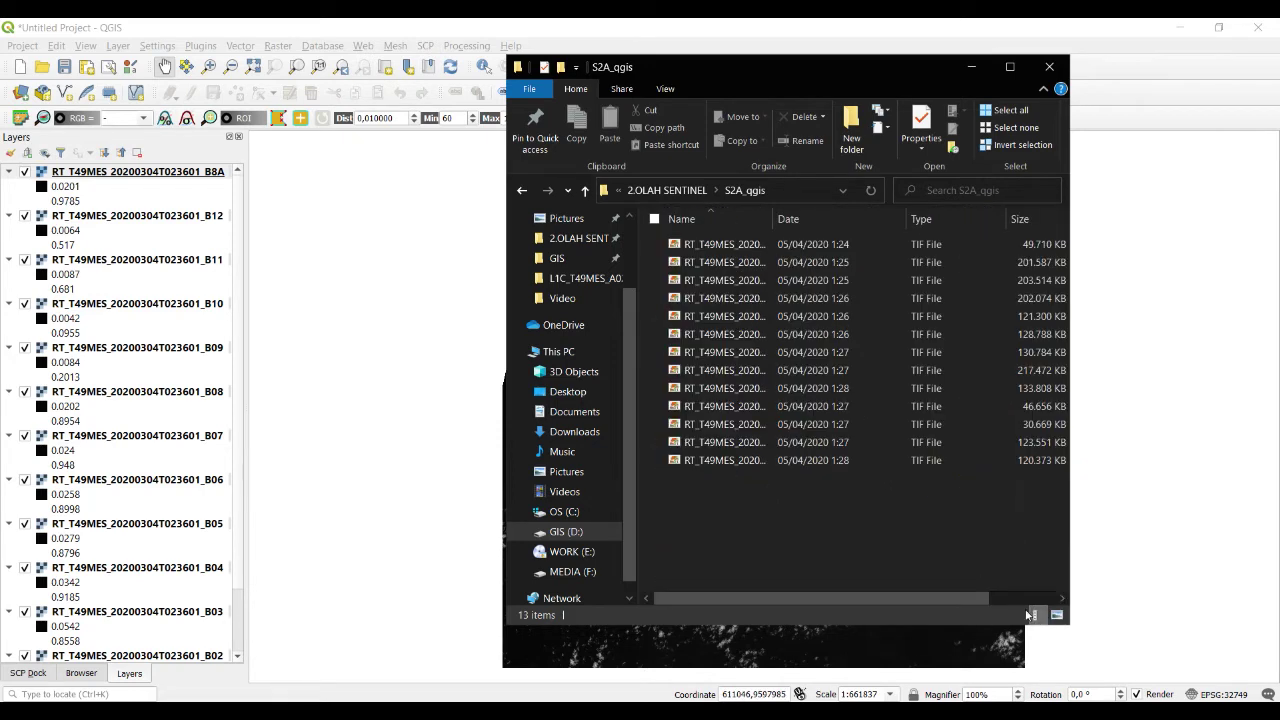
pyautogui.click(767, 226)
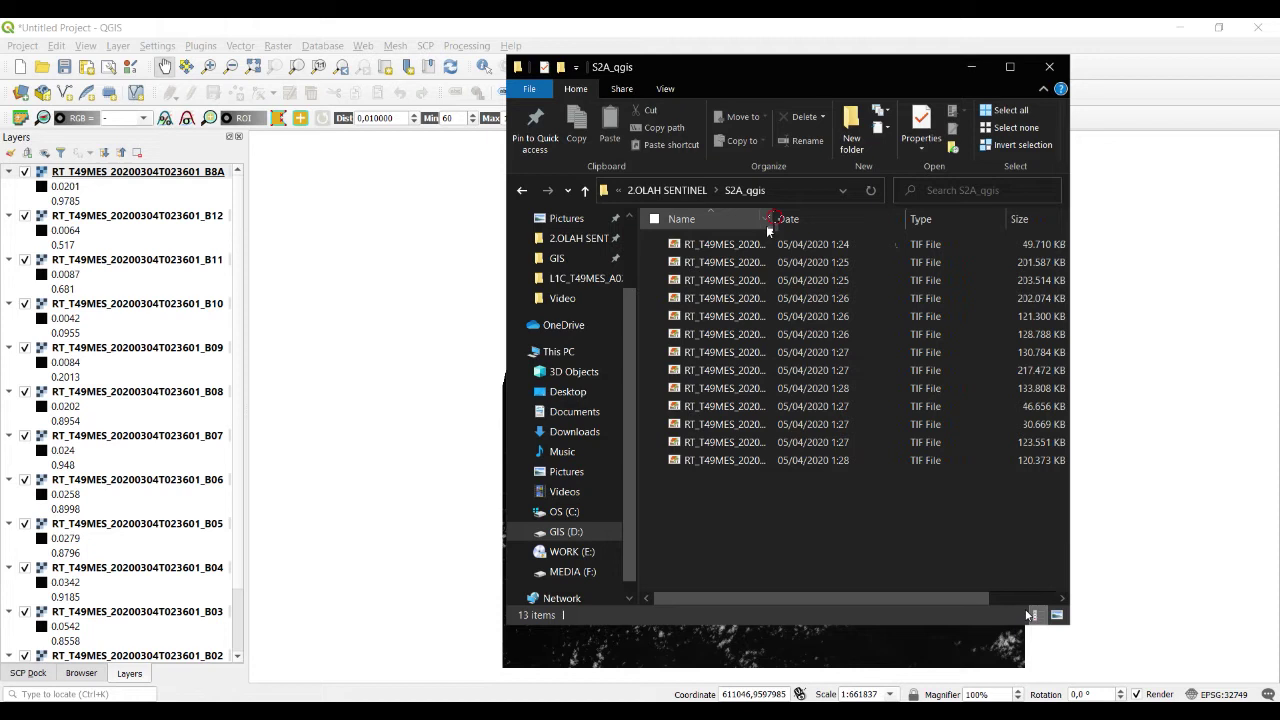
pyautogui.click(833, 390)
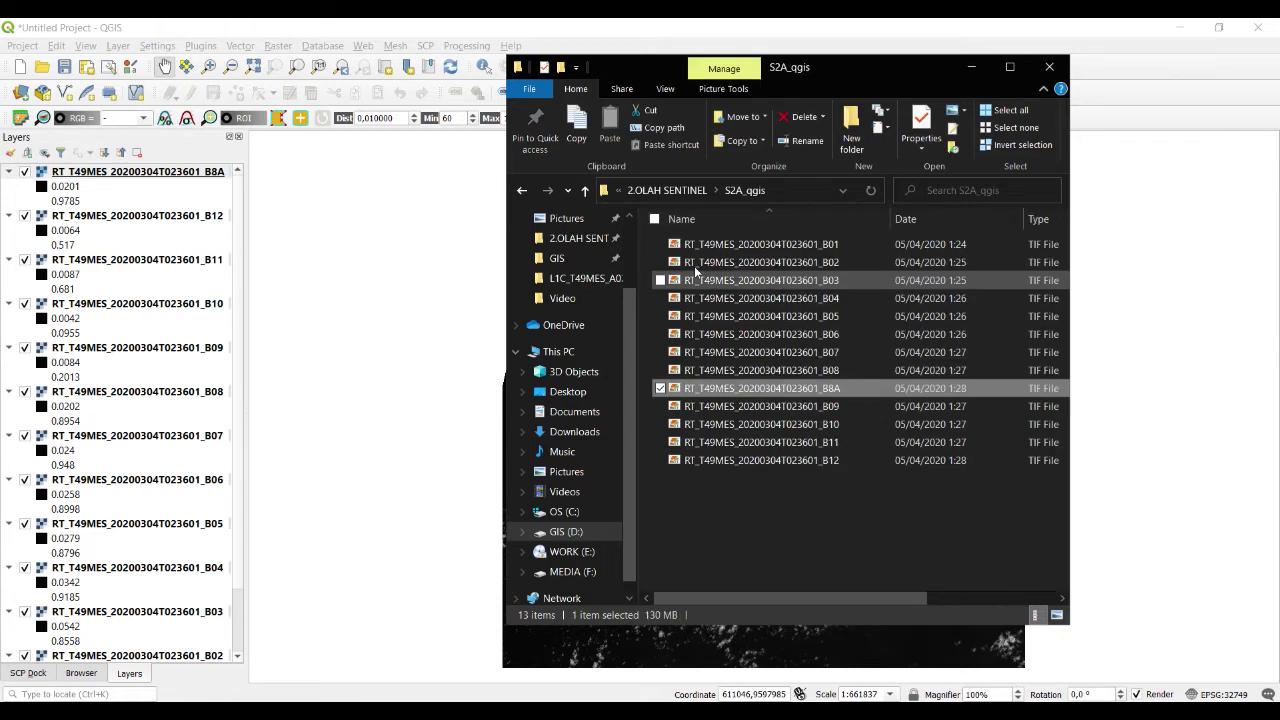
pyautogui.moveTo(886, 601); pyautogui.dragTo(905, 601)
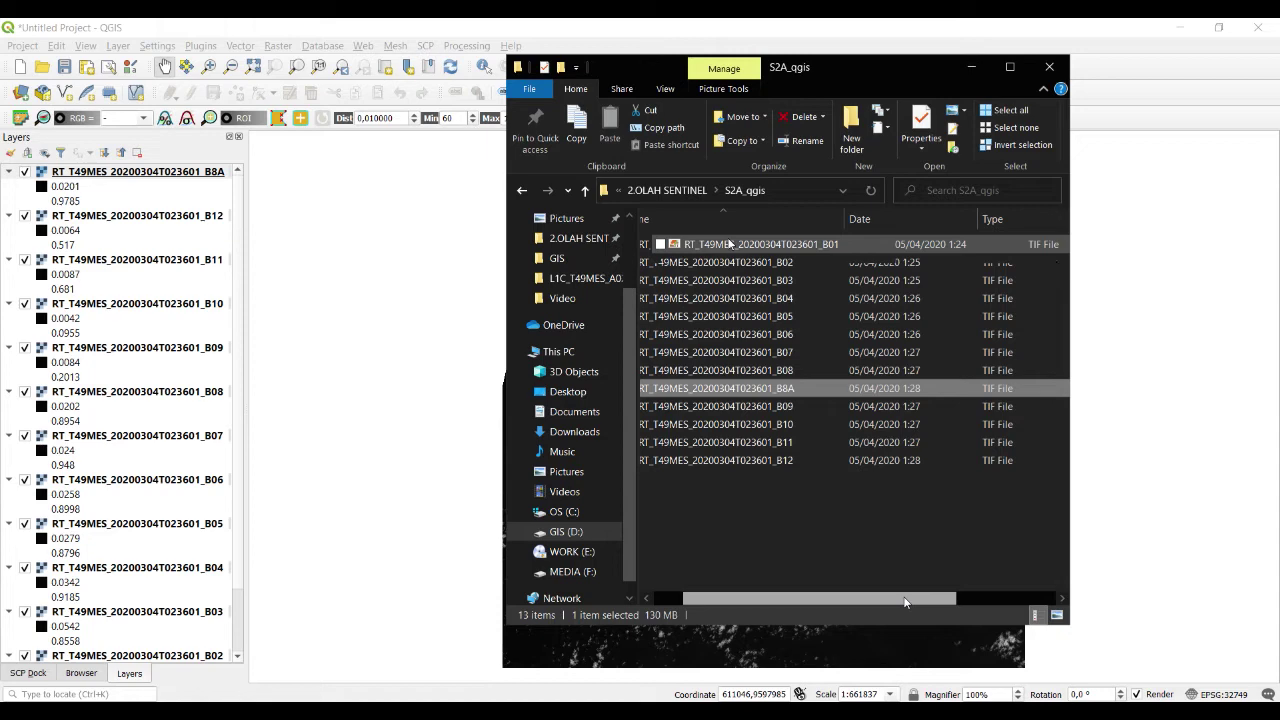
# Select all converted TIF bands in the S2A_qgis folder, return to QGIS and inspect the band layers on the map
pyautogui.moveTo(905, 601); pyautogui.dragTo(662, 632)
pyautogui.hotkey('ctrl', 'a')
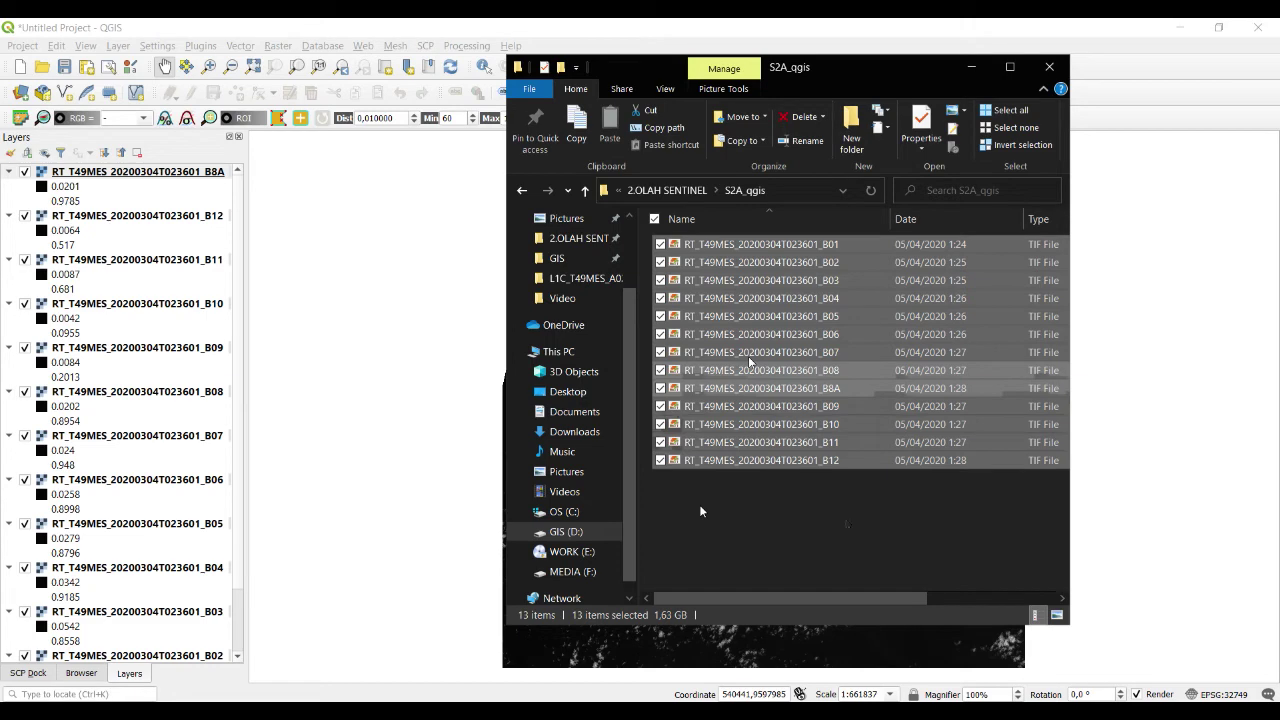
pyautogui.moveTo(692, 255); pyautogui.dragTo(830, 437)
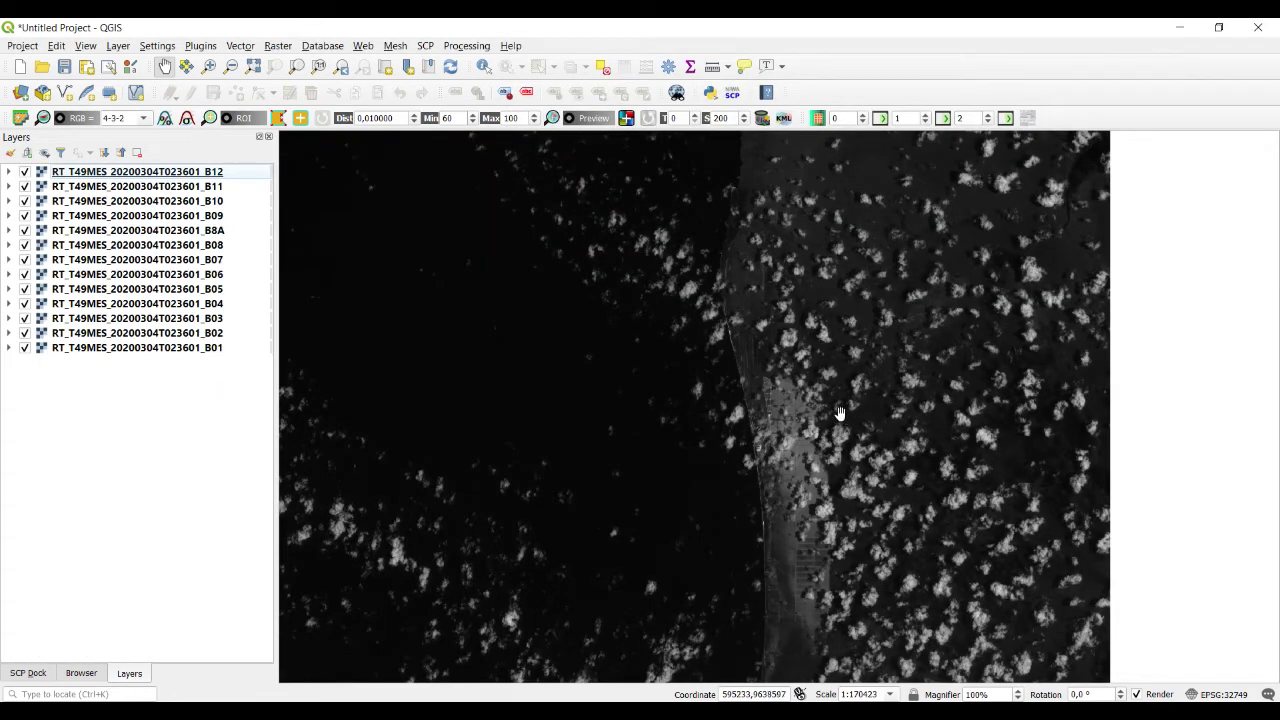
pyautogui.scroll(-1, 806, 406)
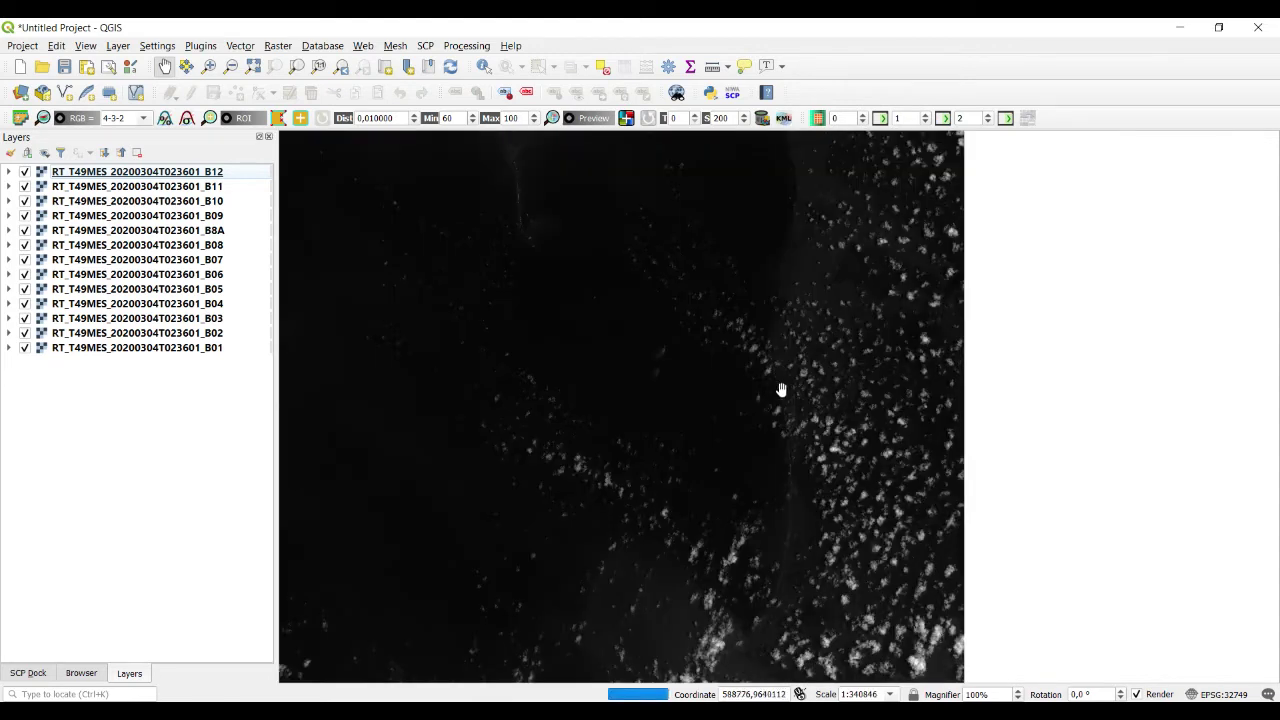
pyautogui.moveTo(666, 360); pyautogui.dragTo(831, 384)
pyautogui.moveTo(694, 360); pyautogui.dragTo(911, 329)
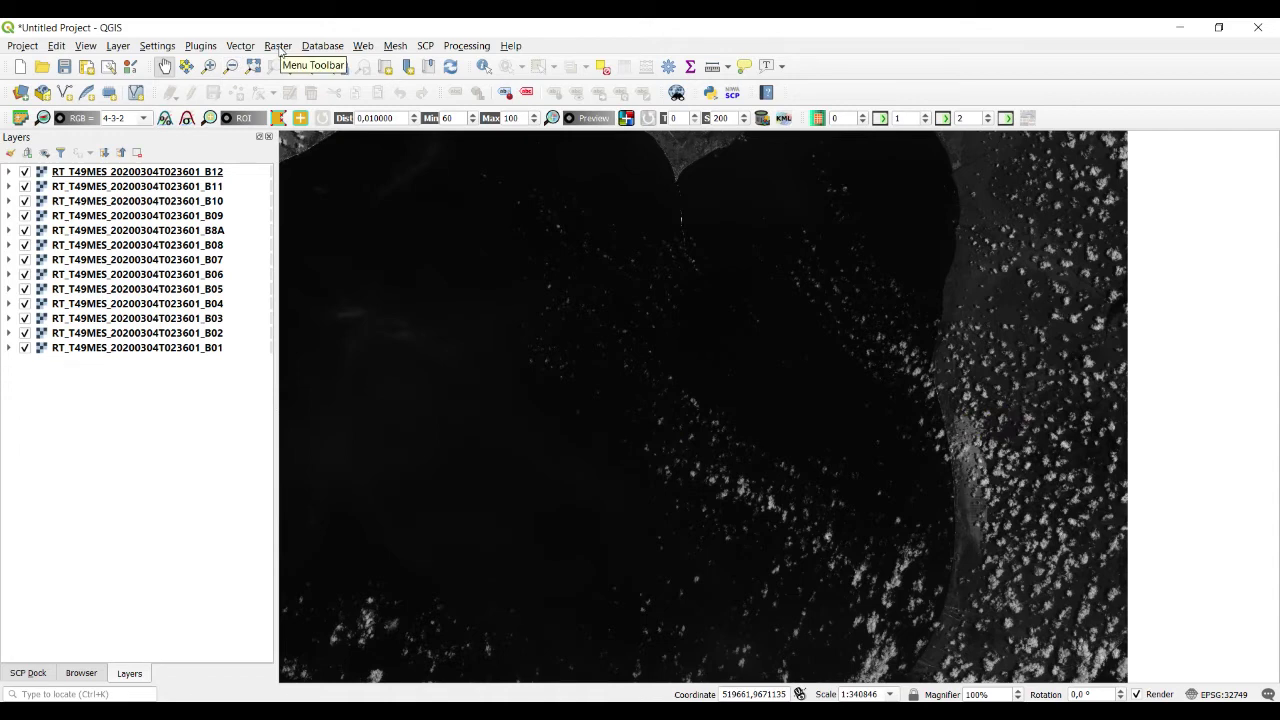
# Start Build Virtual Raster with all 13 band layers B01 to B12 as inputs, placing B8A between B08 and B09
pyautogui.click(278, 46)
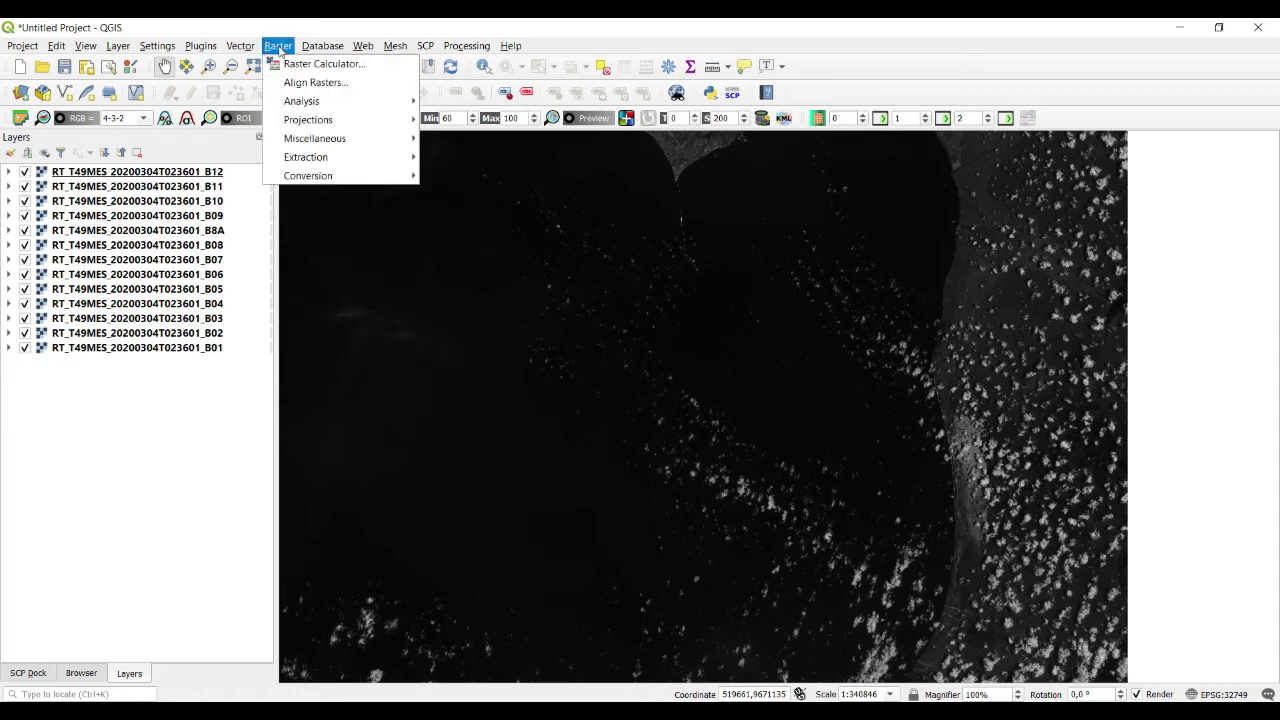
pyautogui.moveTo(316, 145)
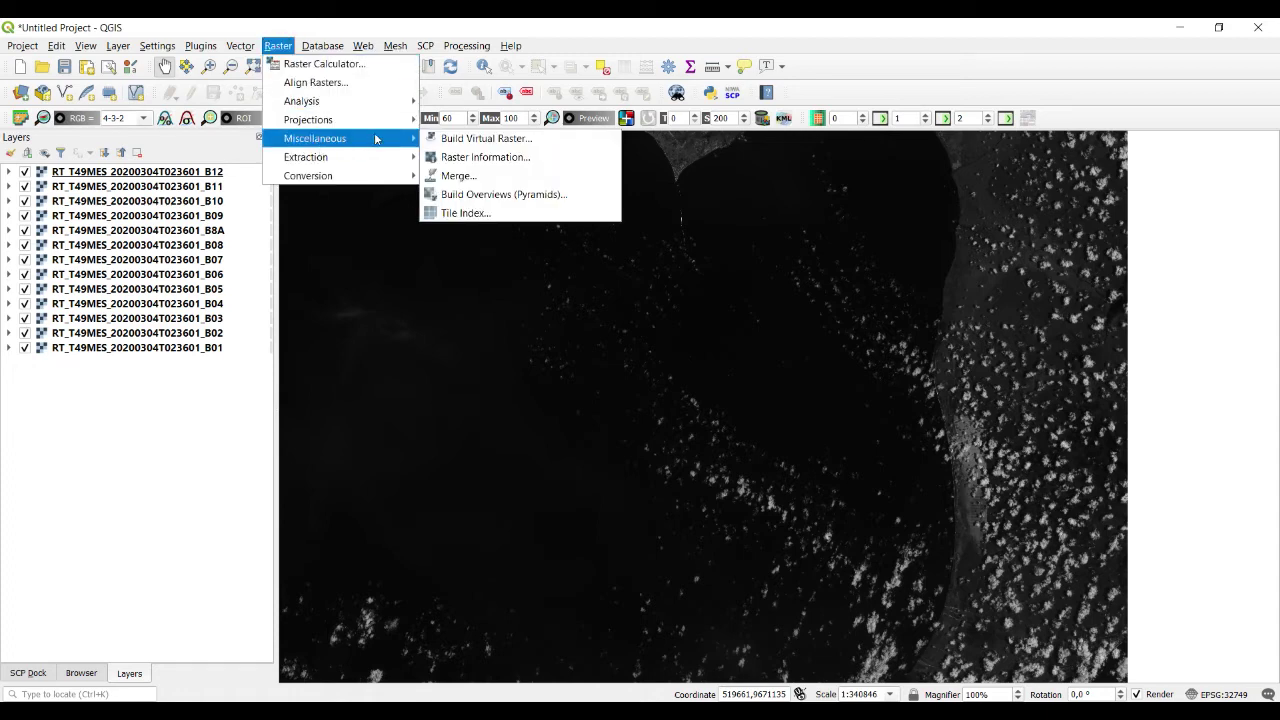
pyautogui.click(522, 141)
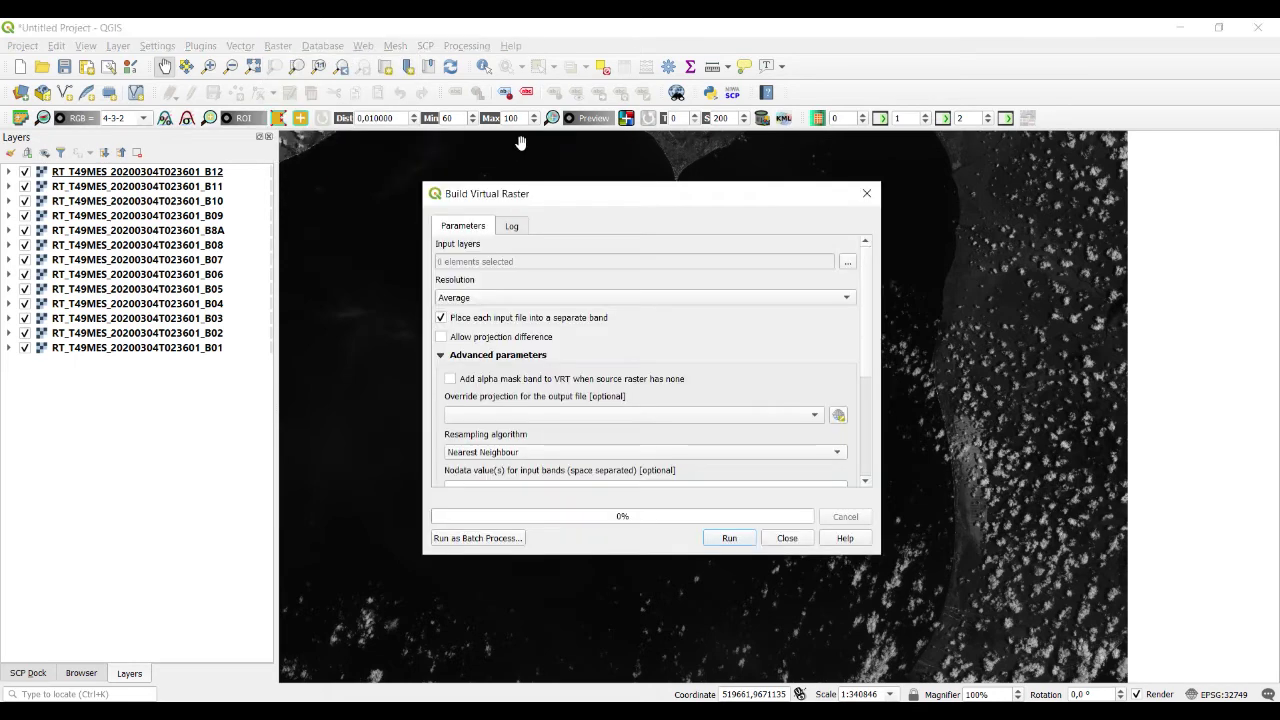
pyautogui.click(848, 264)
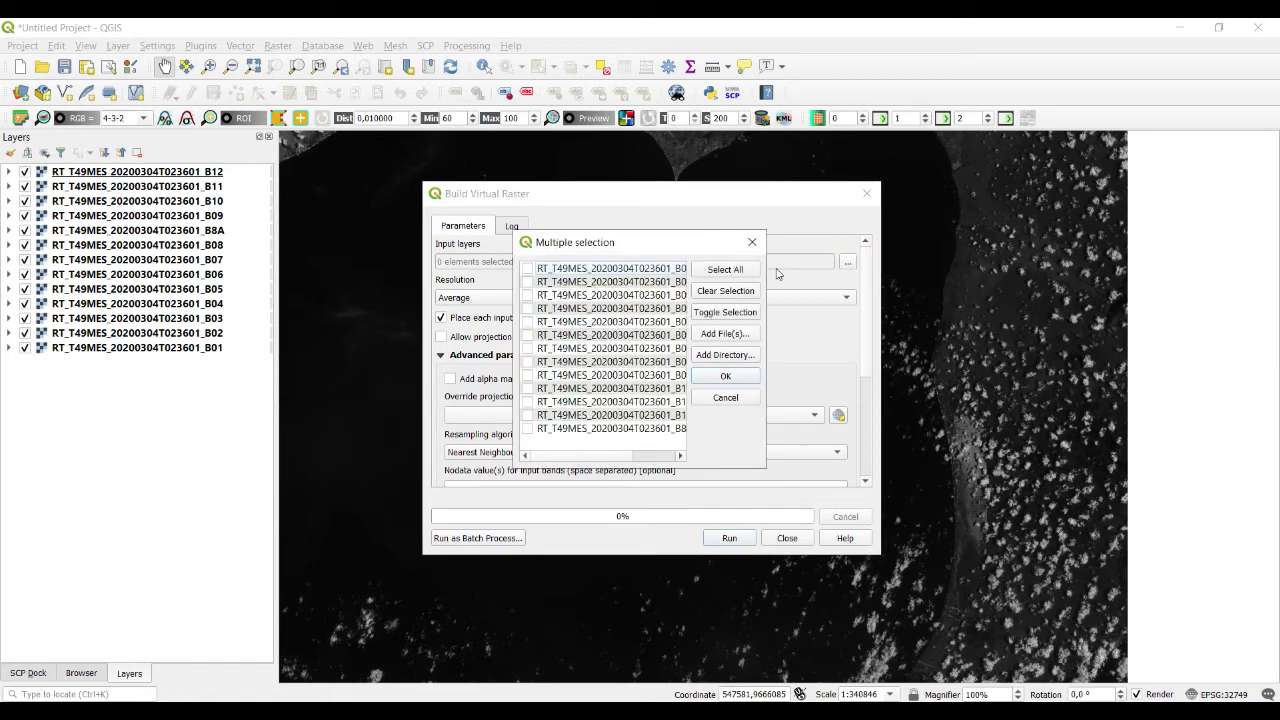
pyautogui.click(726, 271)
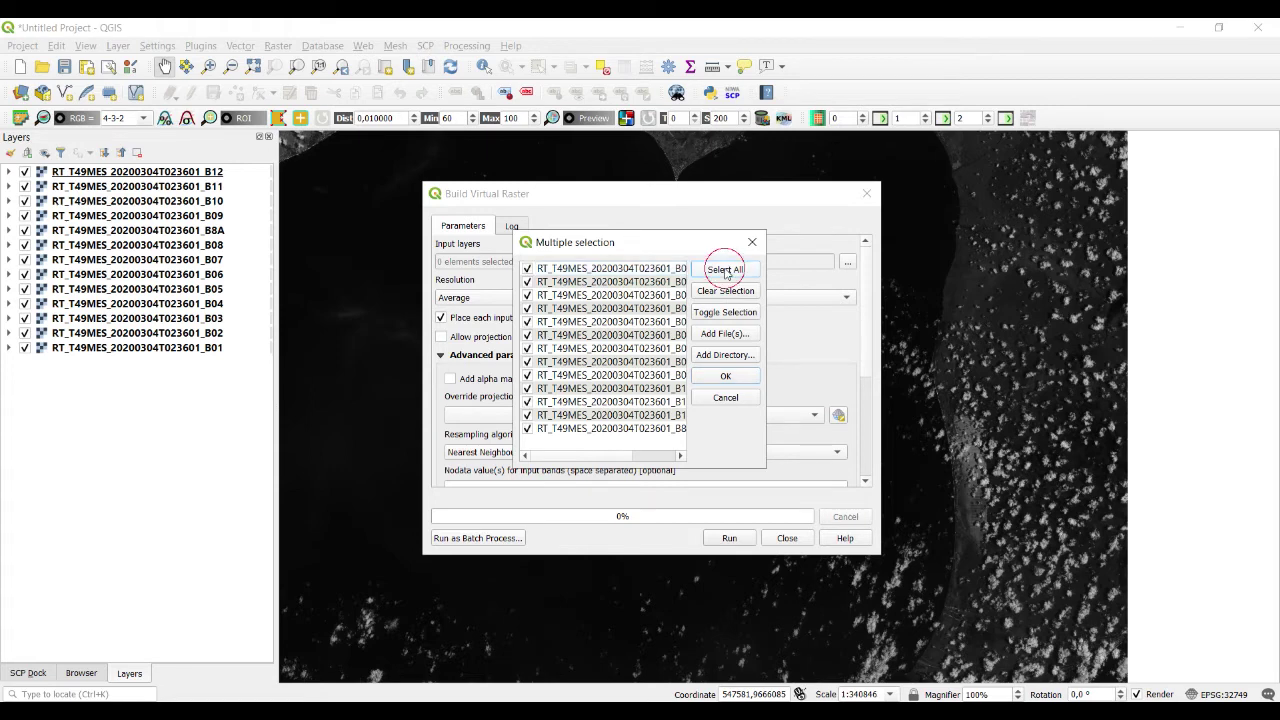
pyautogui.moveTo(603, 458); pyautogui.dragTo(605, 371)
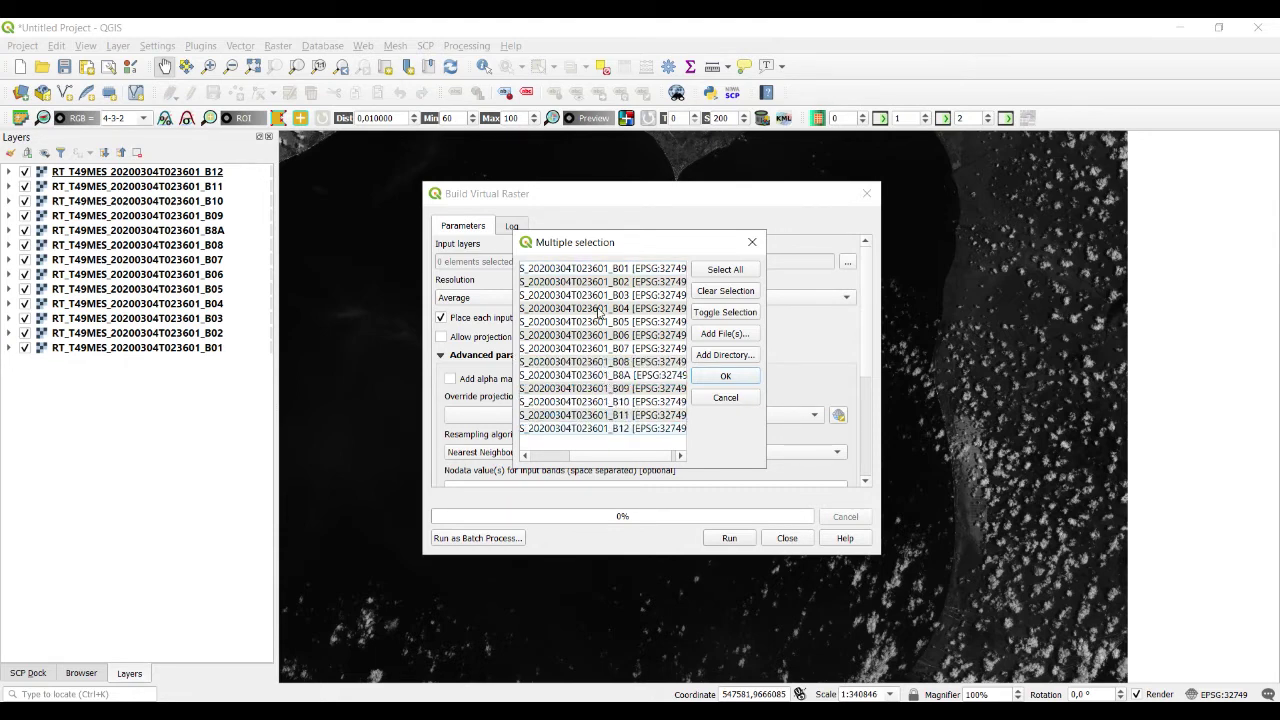
pyautogui.click(726, 376)
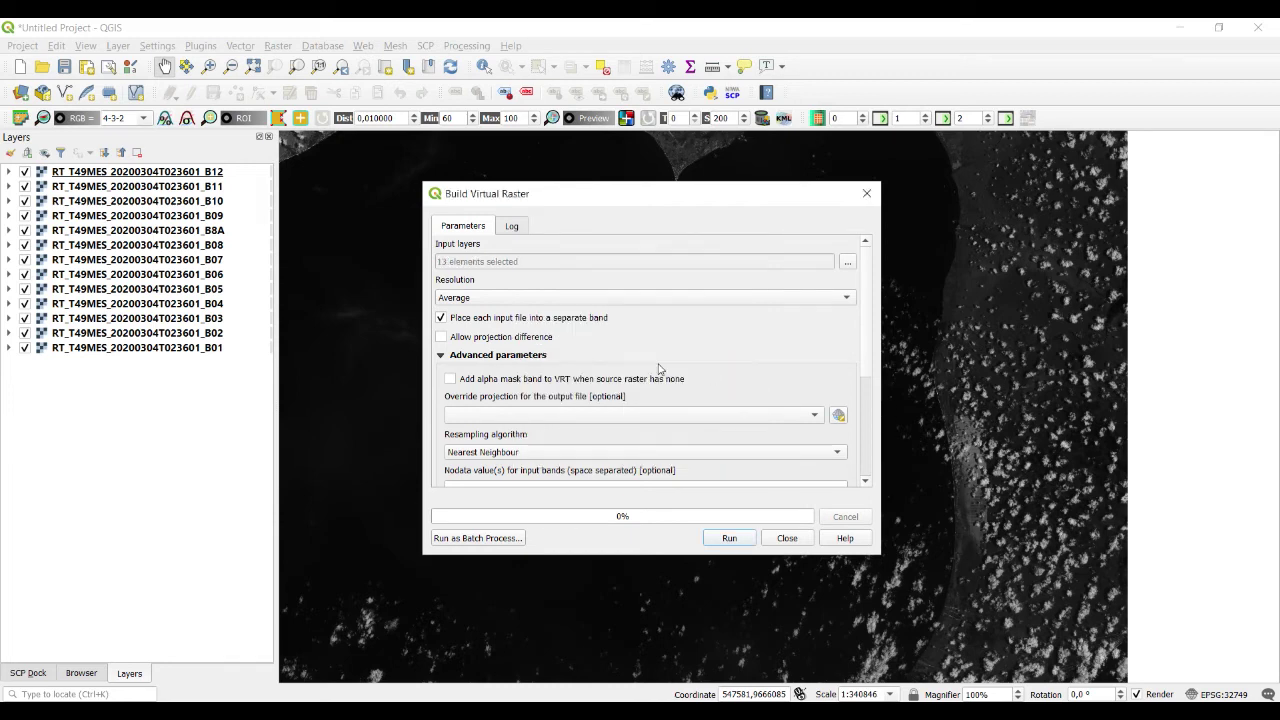
# Build the virtual raster at Highest resolution with output projection EPSG:32749 - WGS 84 / UTM zone 49S, saved to a temporary file
pyautogui.click(778, 303)
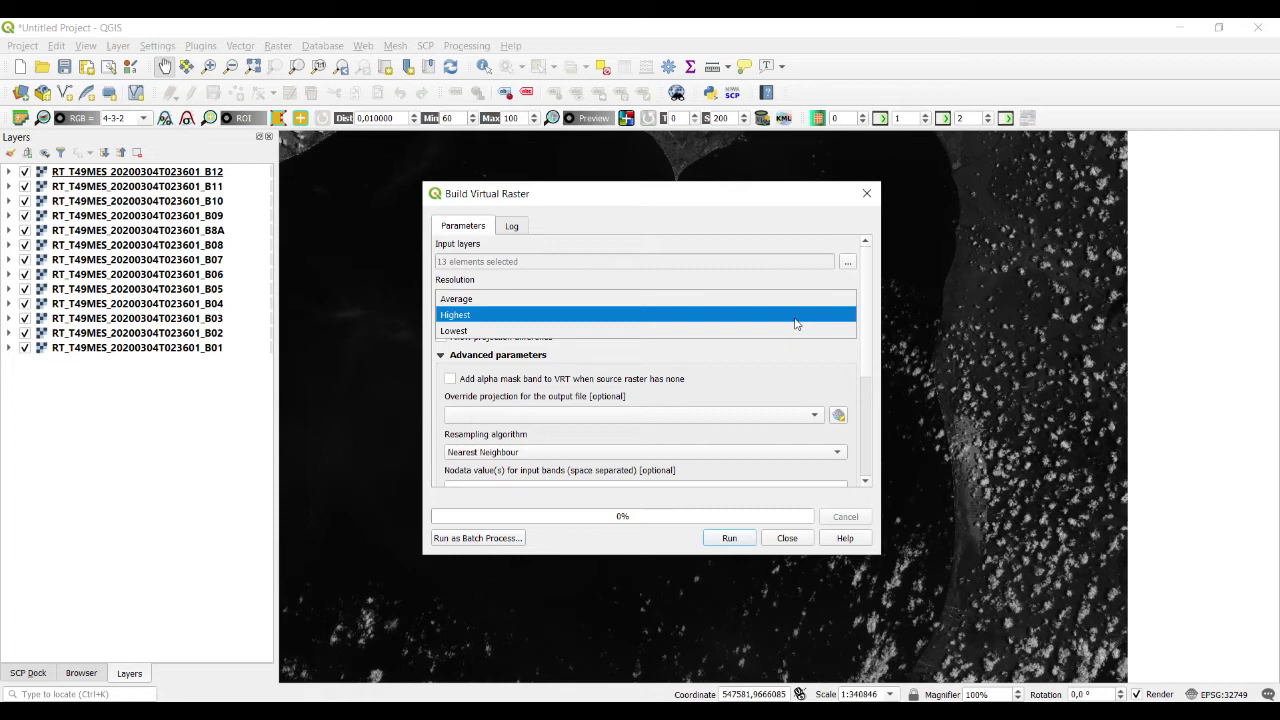
pyautogui.click(795, 320)
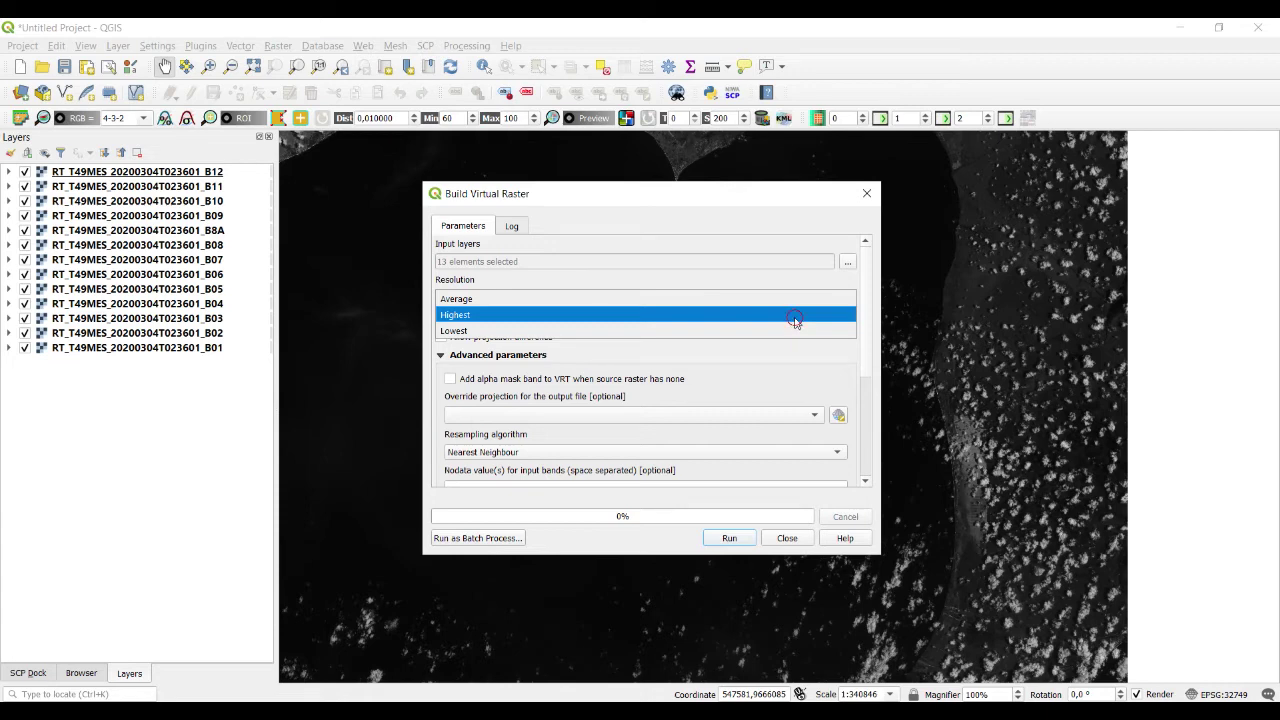
pyautogui.click(869, 359)
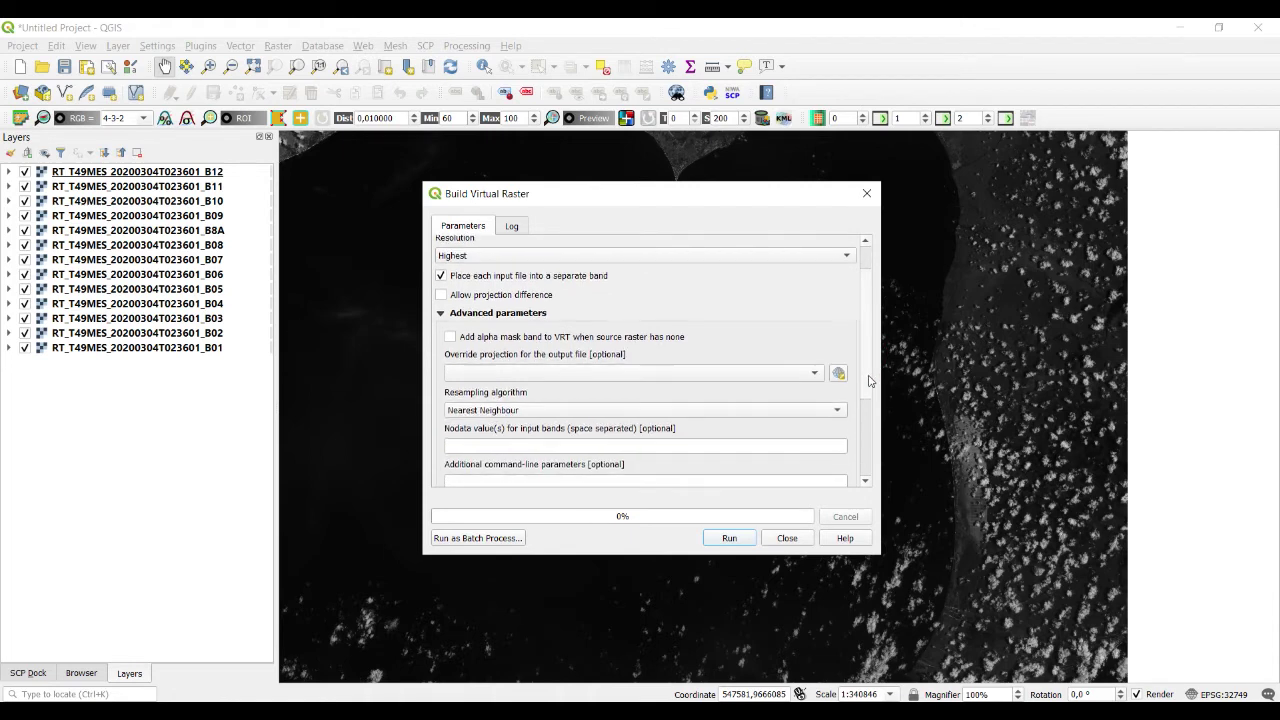
pyautogui.click(812, 374)
pyautogui.click(736, 392)
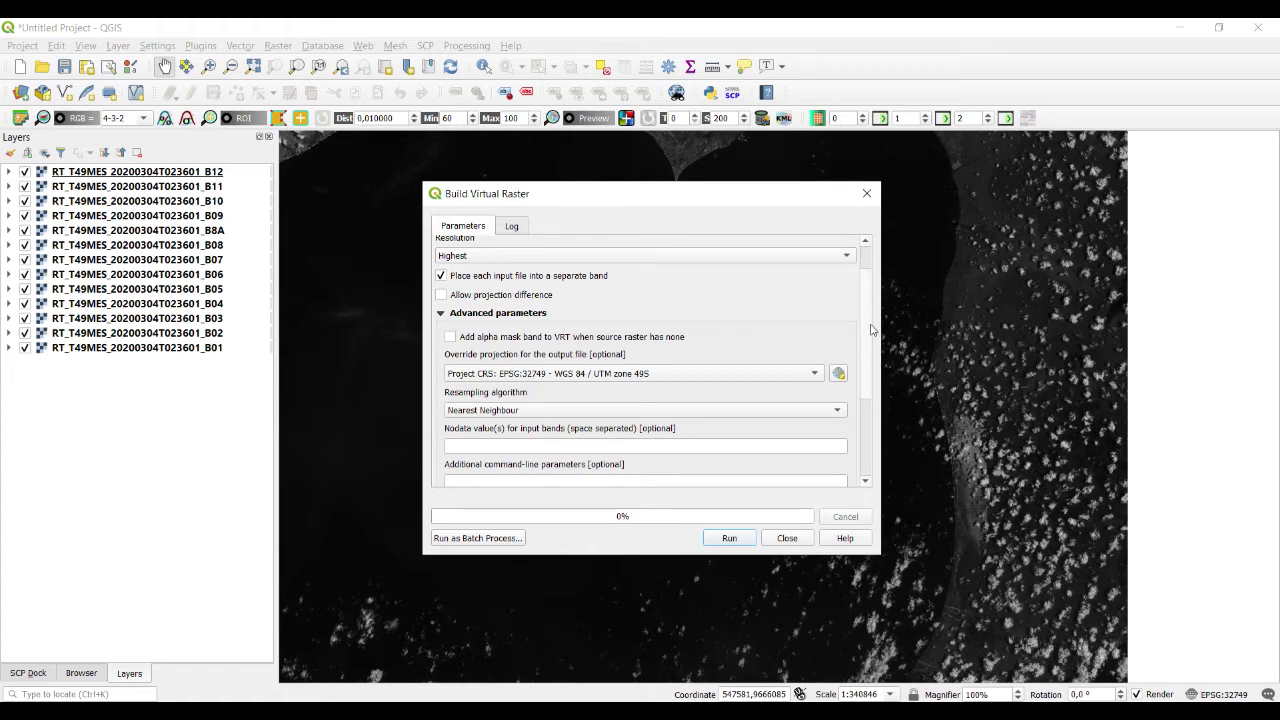
pyautogui.moveTo(866, 331); pyautogui.dragTo(877, 420)
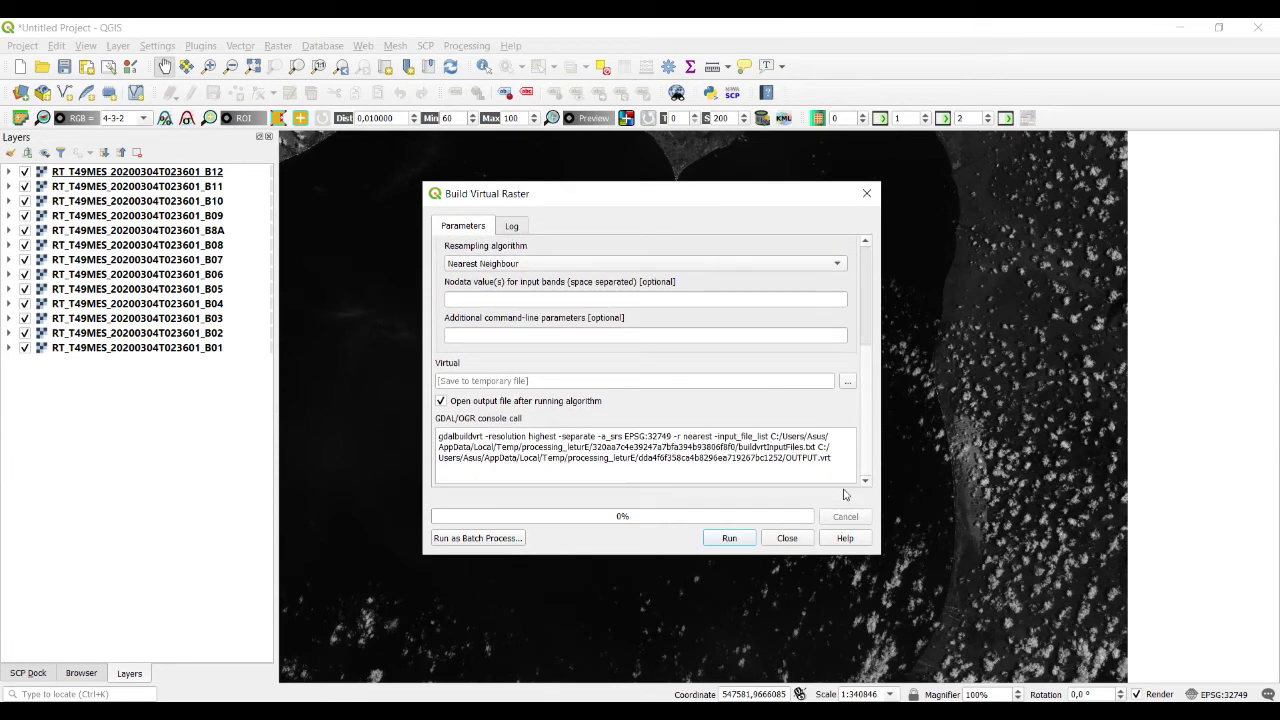
pyautogui.click(732, 540)
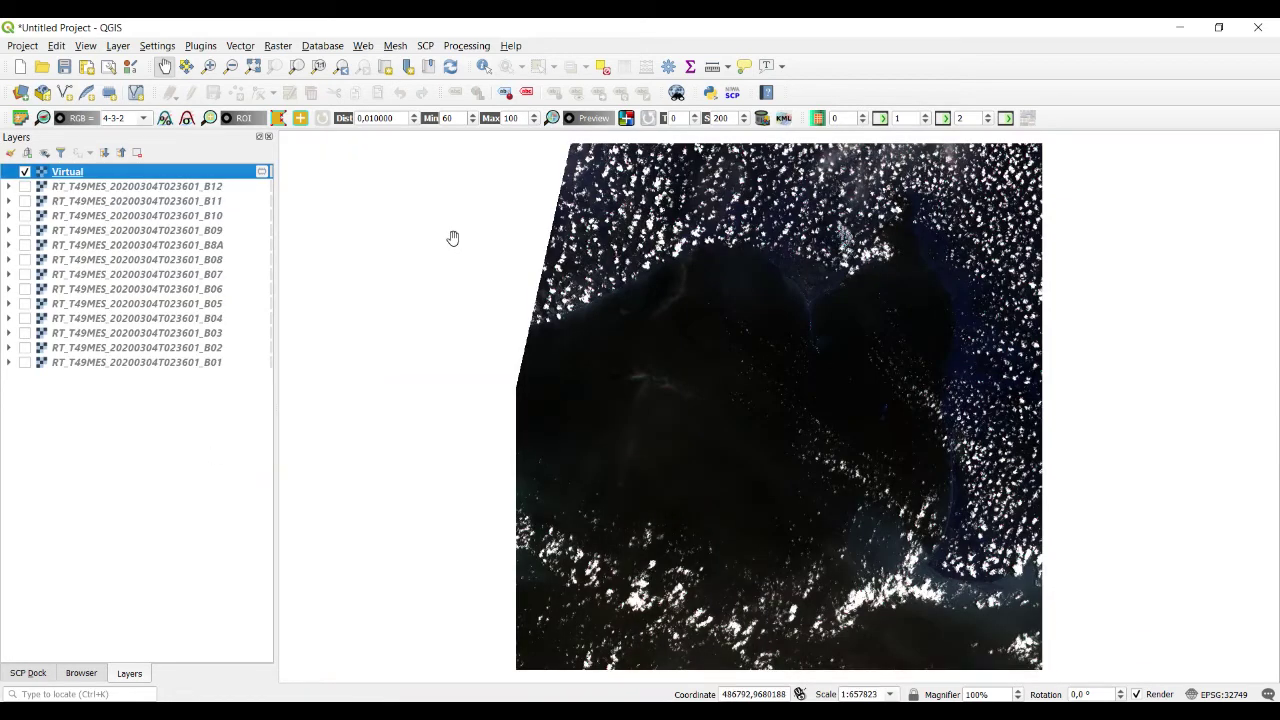
# Render the Virtual layer in natural color as Multiband color with red Band 04, green Band 03 and blue Band 02
pyautogui.doubleClick(73, 175)
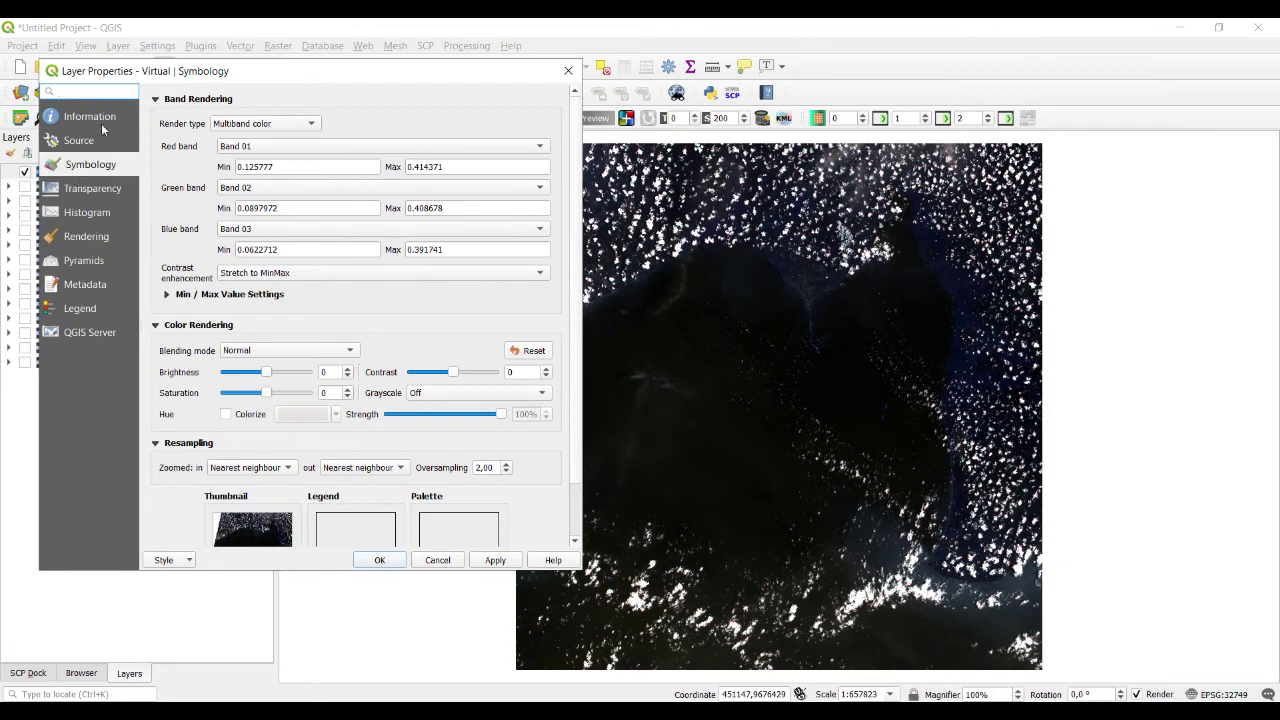
pyautogui.click(316, 126)
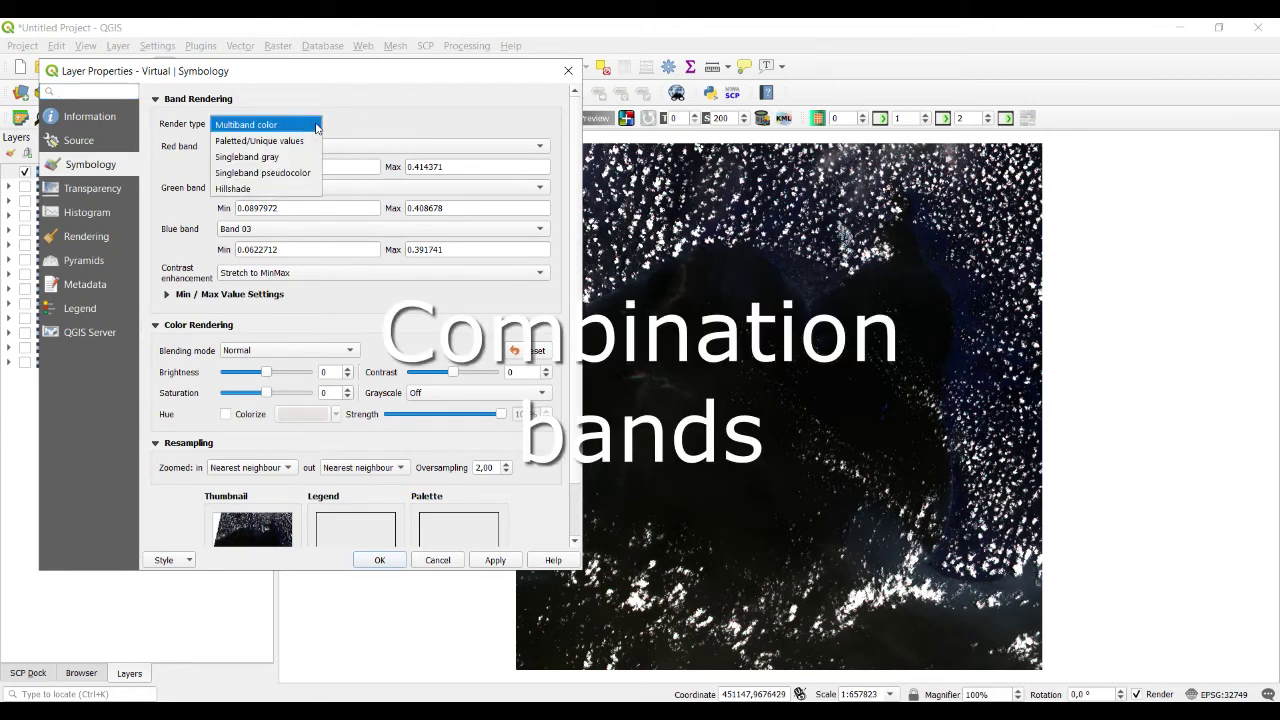
pyautogui.click(316, 125)
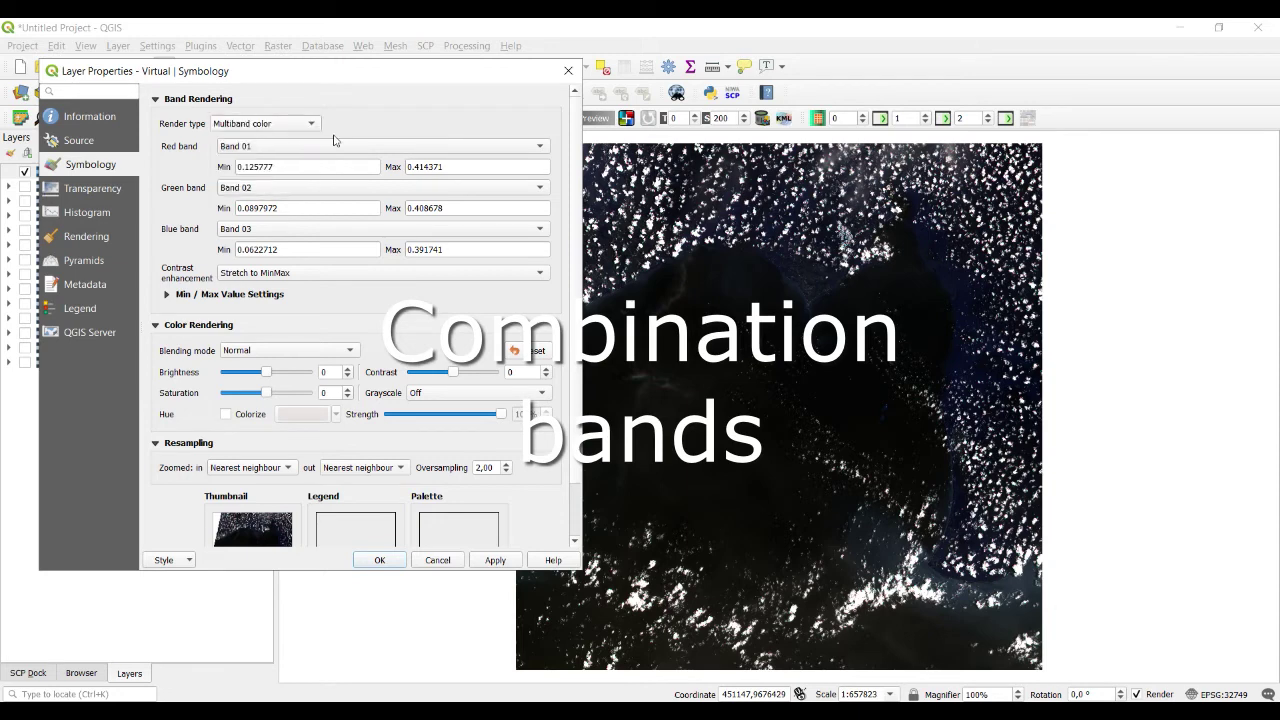
pyautogui.click(320, 148)
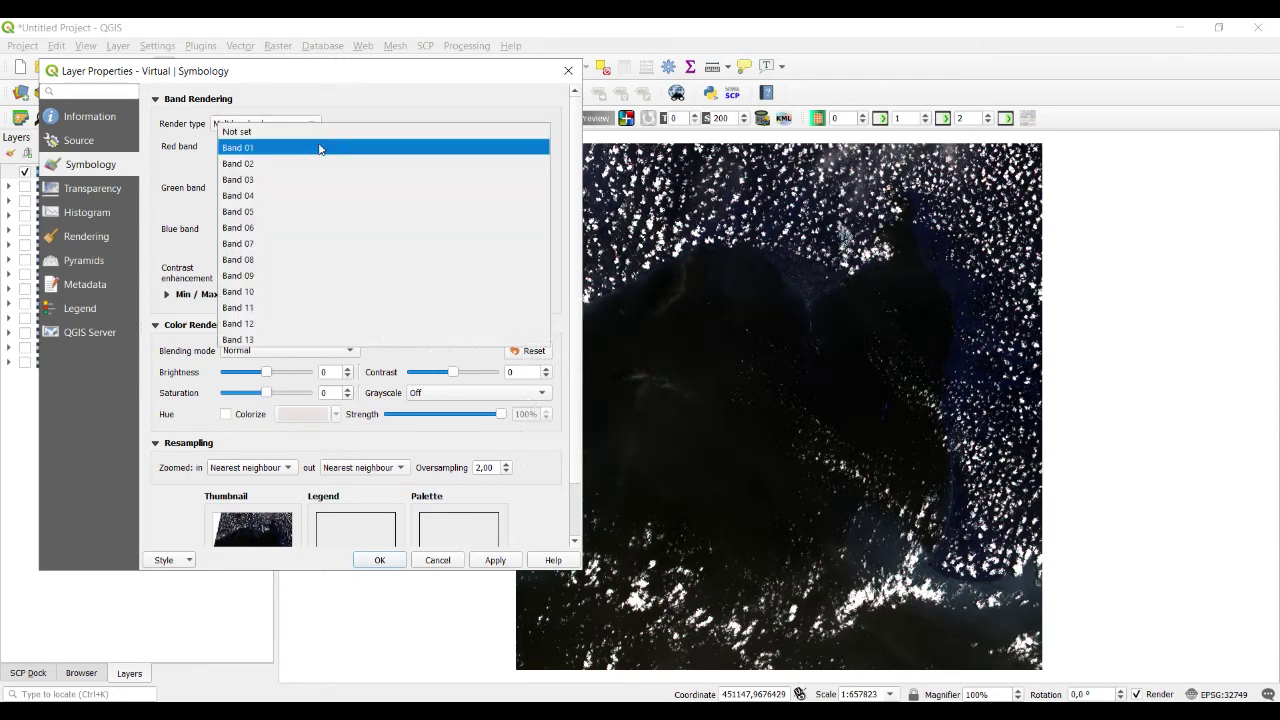
pyautogui.click(261, 197)
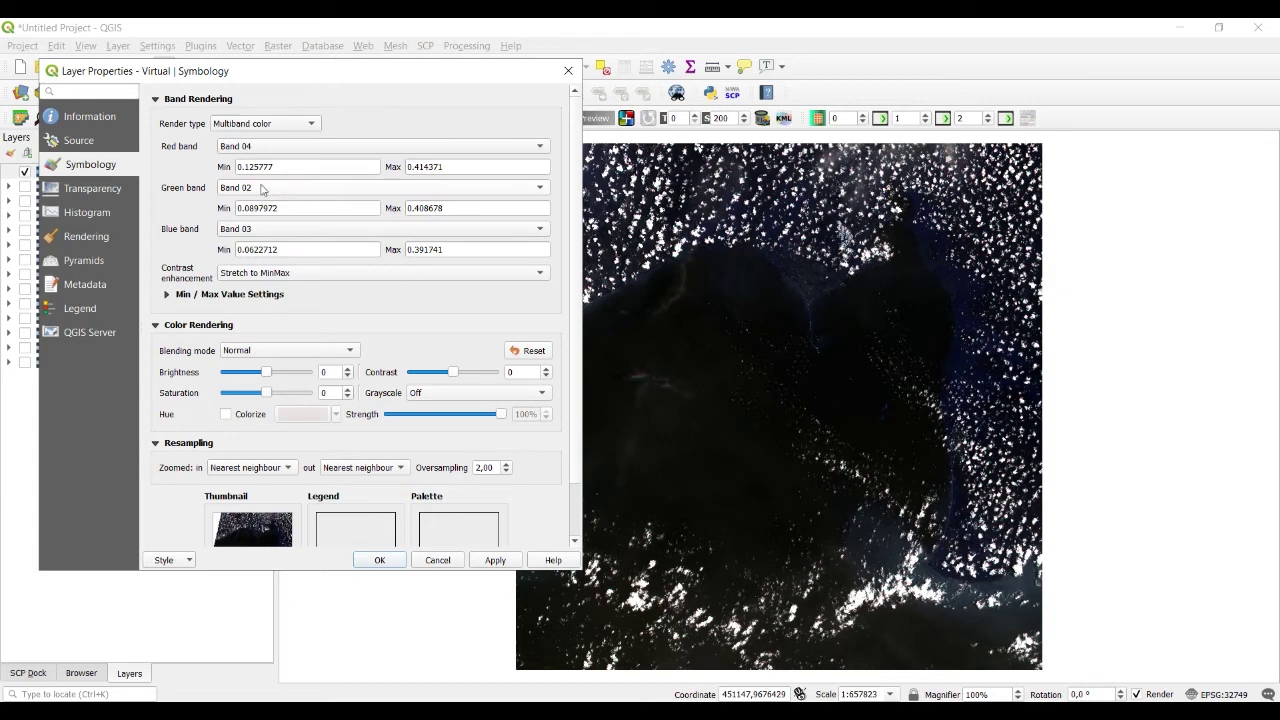
pyautogui.click(263, 188)
pyautogui.click(257, 204)
pyautogui.click(283, 229)
pyautogui.click(266, 218)
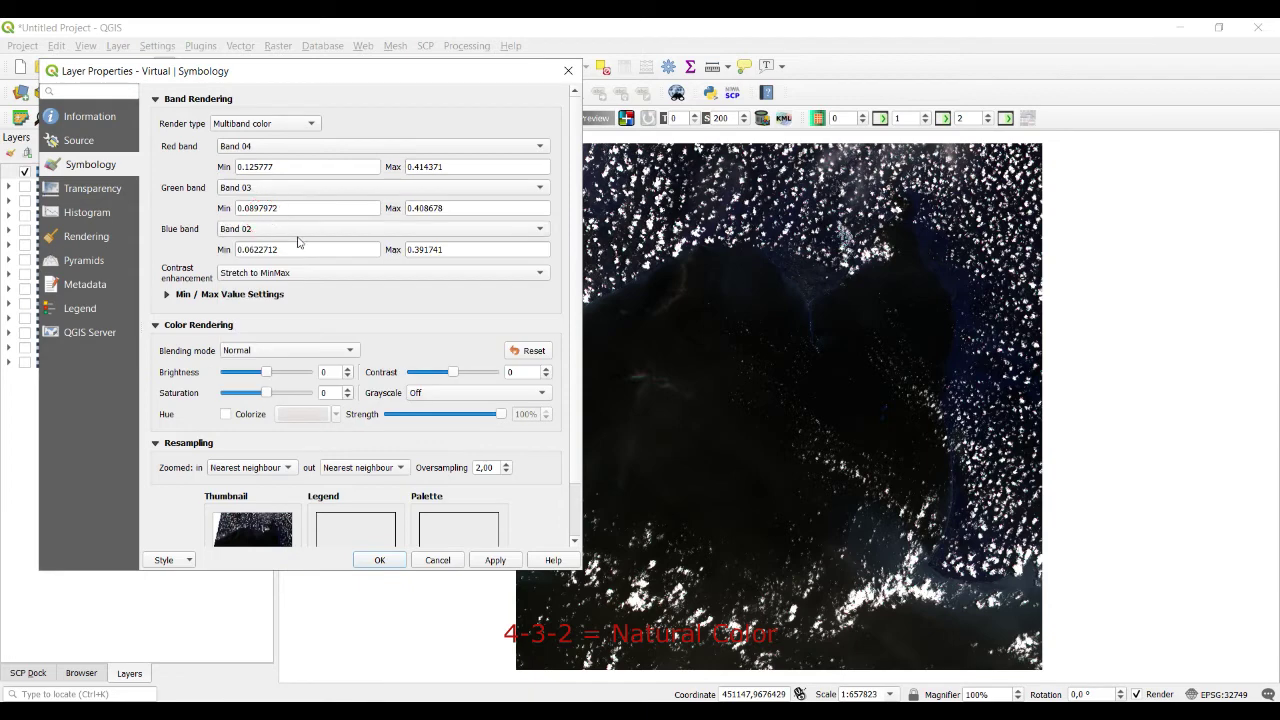
pyautogui.click(499, 562)
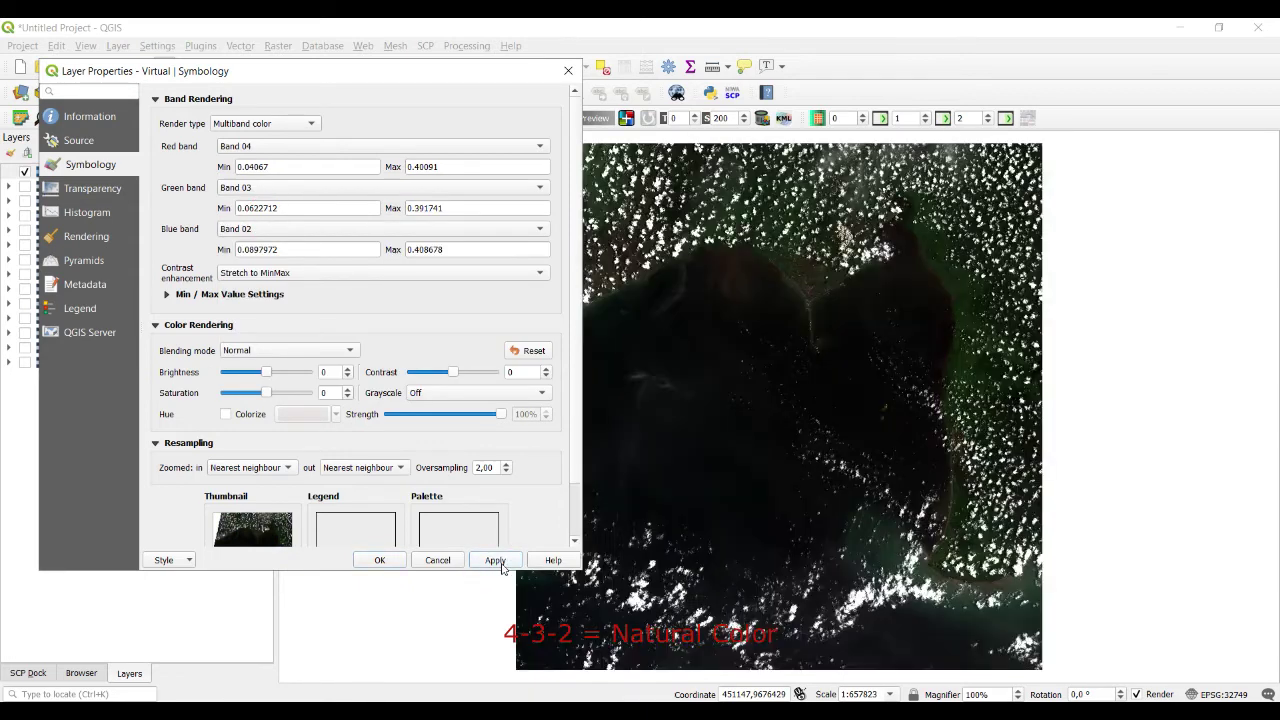
pyautogui.click(382, 561)
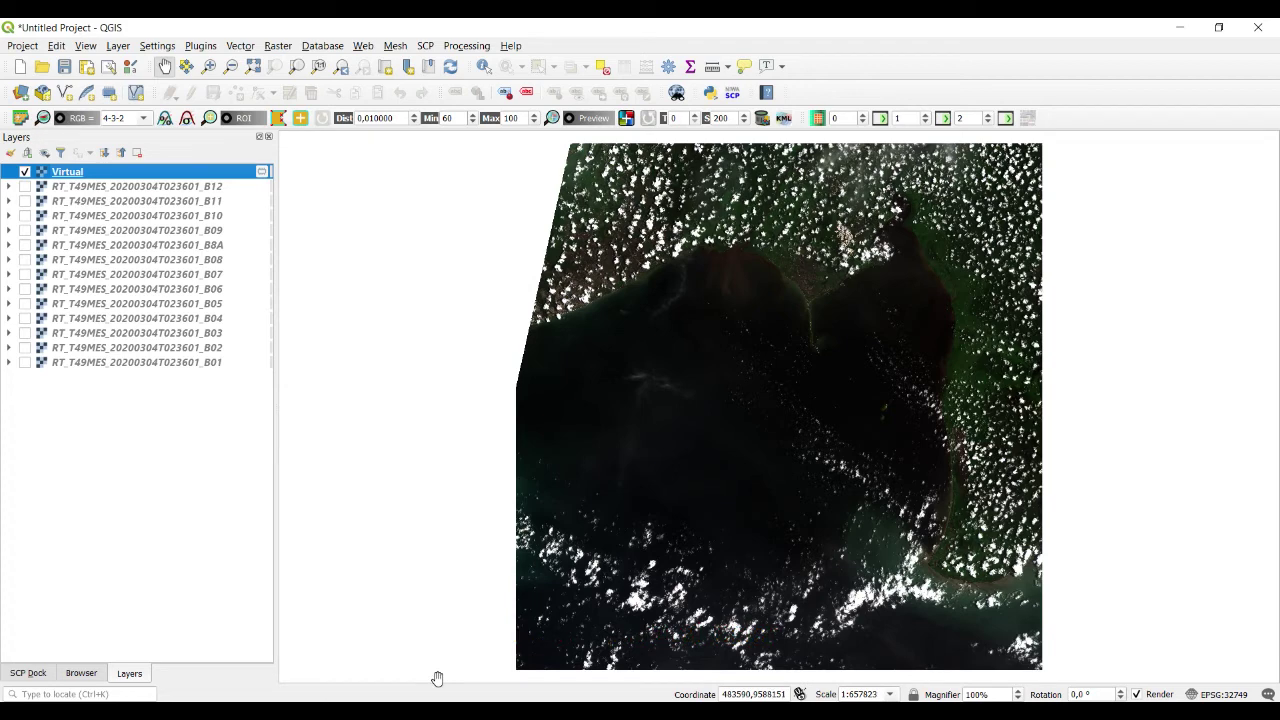
# Examine the natural-color composite along the coastline, comparing how land, water and clouds appear
pyautogui.scroll(-2, 1016, 367)
pyautogui.scroll(3, 1016, 367)
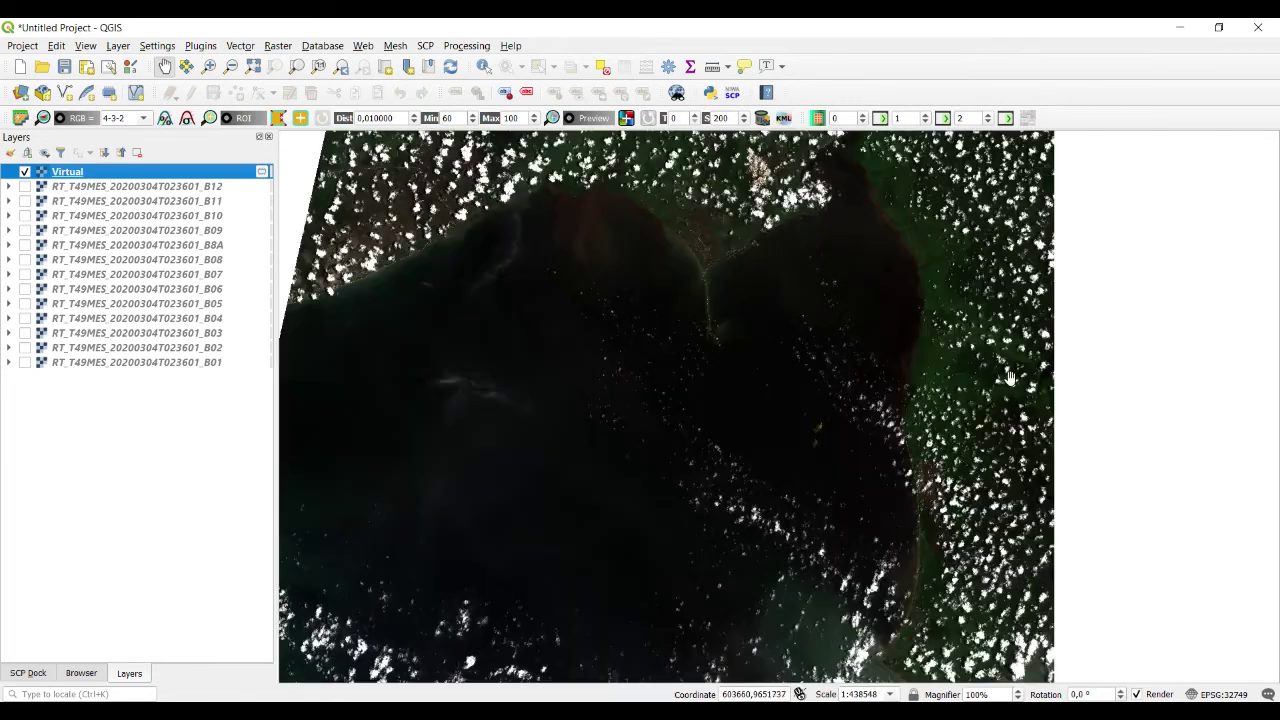
pyautogui.moveTo(1010, 377); pyautogui.dragTo(882, 312)
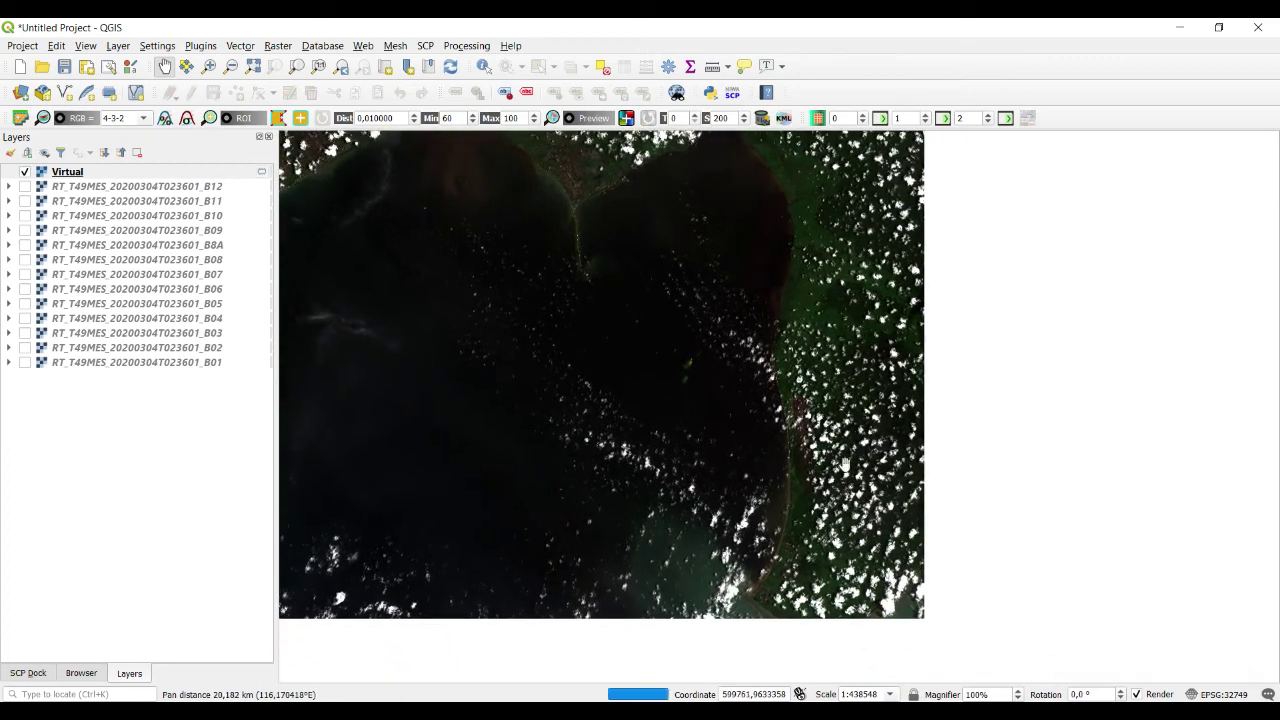
pyautogui.scroll(1, 819, 516)
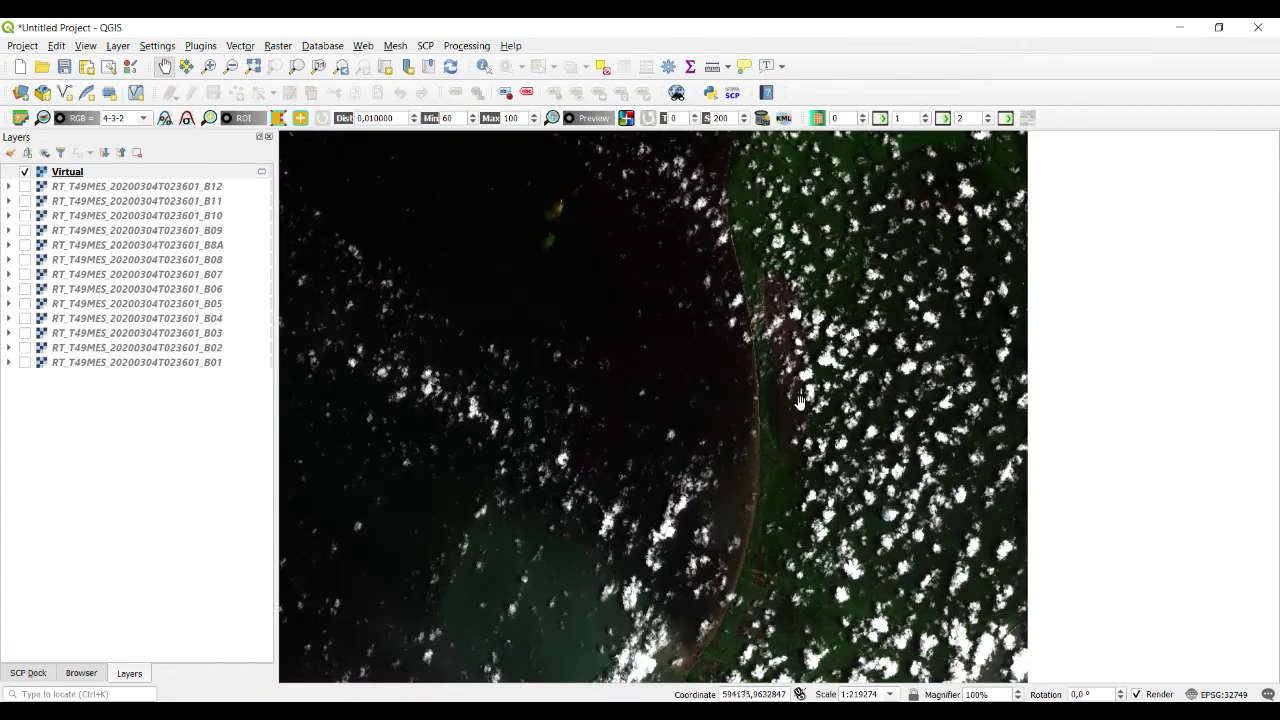
pyautogui.moveTo(799, 393); pyautogui.dragTo(799, 625)
pyautogui.moveTo(837, 431); pyautogui.dragTo(837, 509)
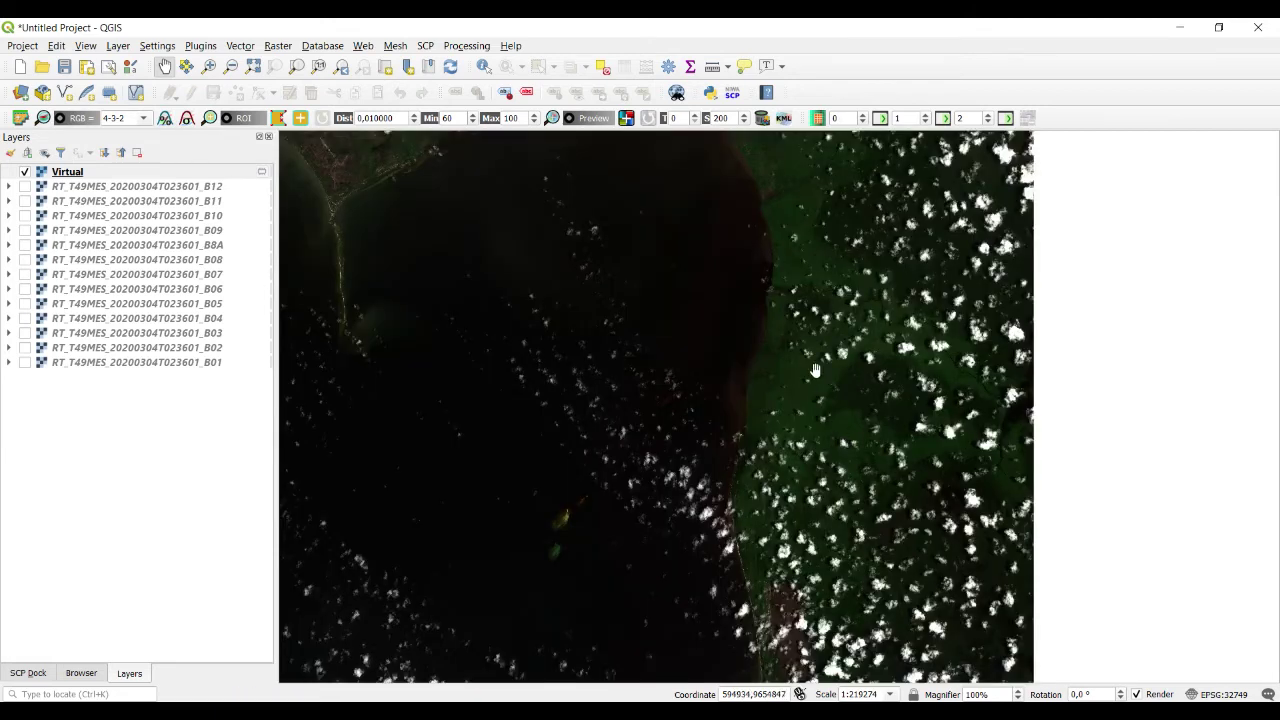
pyautogui.moveTo(806, 346); pyautogui.dragTo(761, 532)
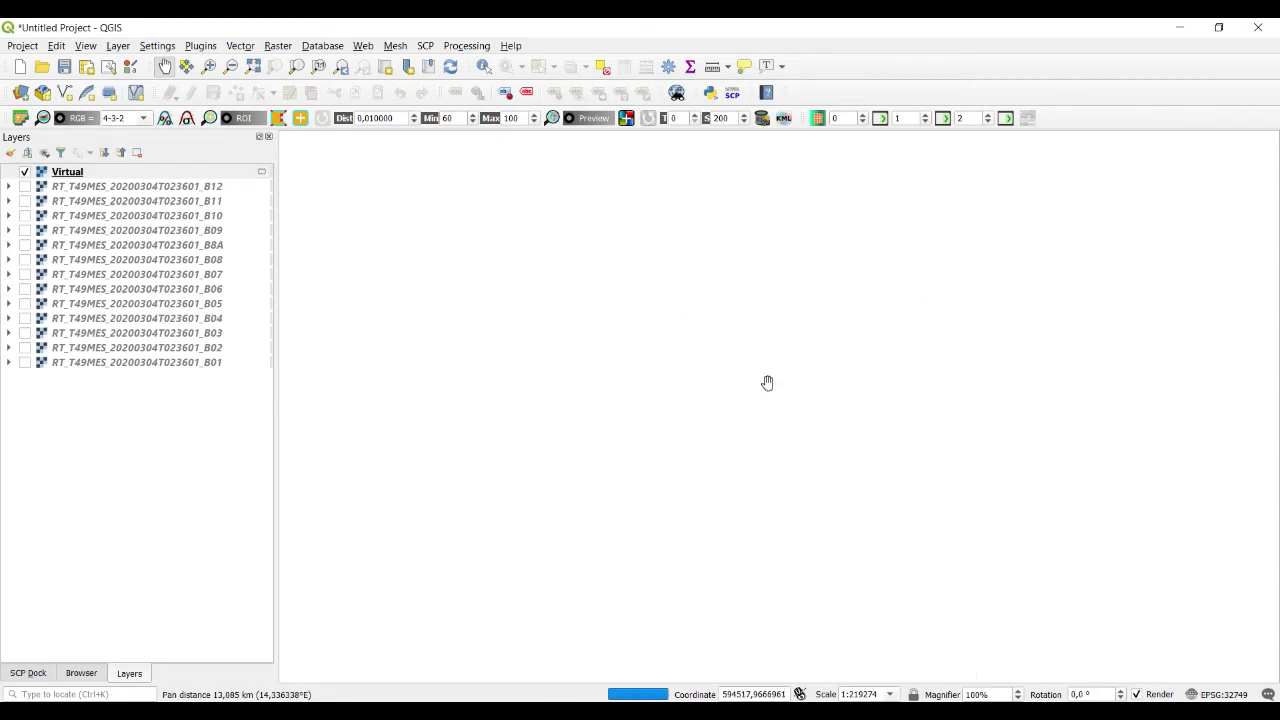
pyautogui.moveTo(741, 321); pyautogui.dragTo(881, 440)
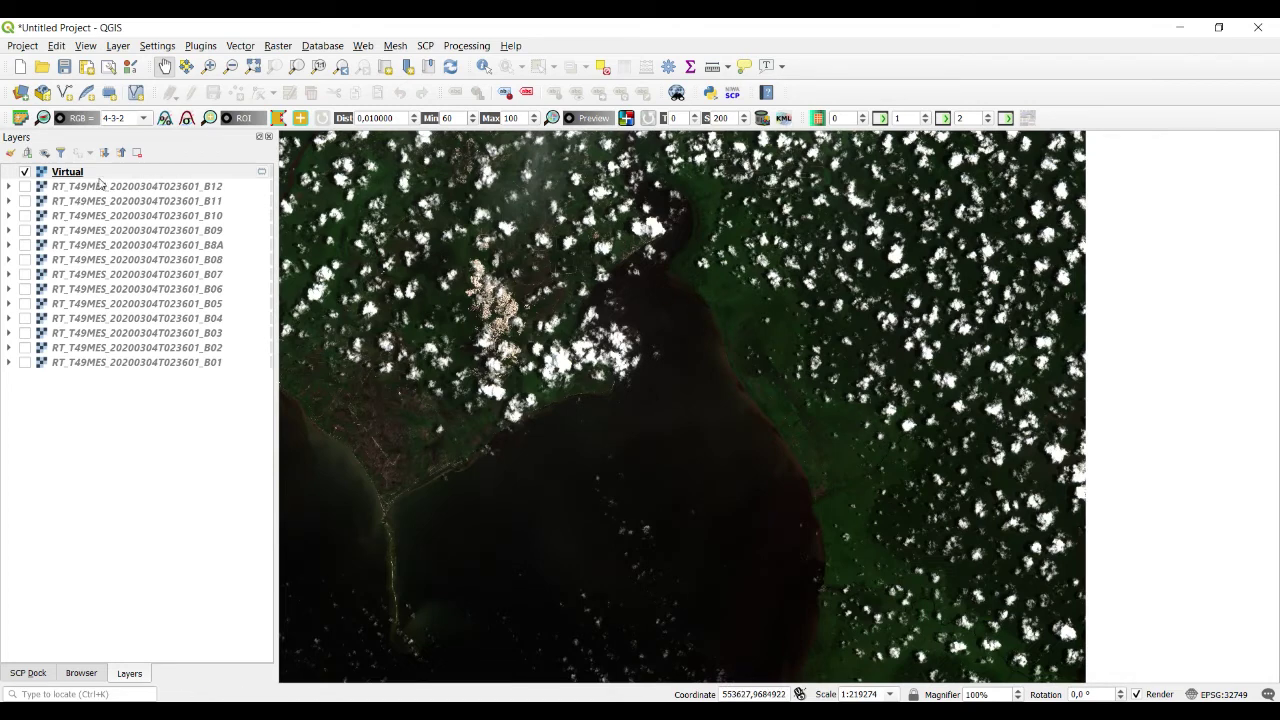
# Render the Virtual layer as Natural Color with Atmospheric Removal, using red Band 12, green Band 08 and blue Band 03
pyautogui.click(75, 172)
pyautogui.doubleClick(75, 172)
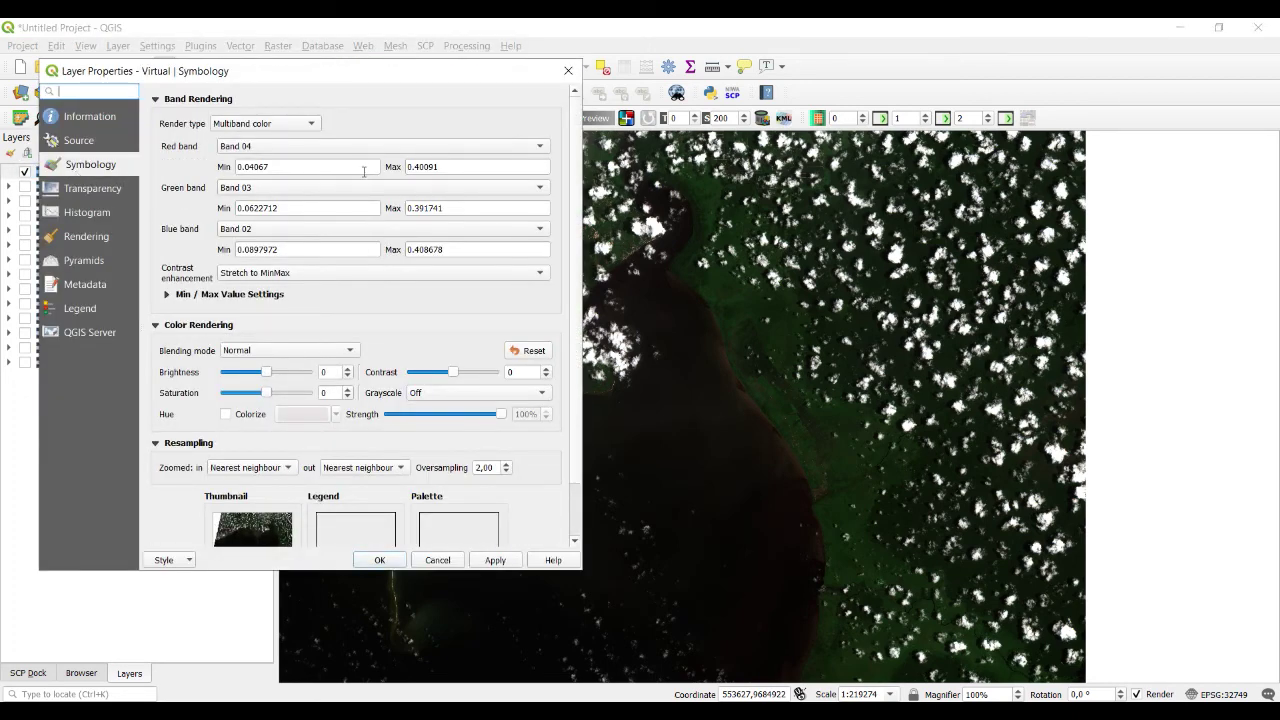
pyautogui.click(320, 147)
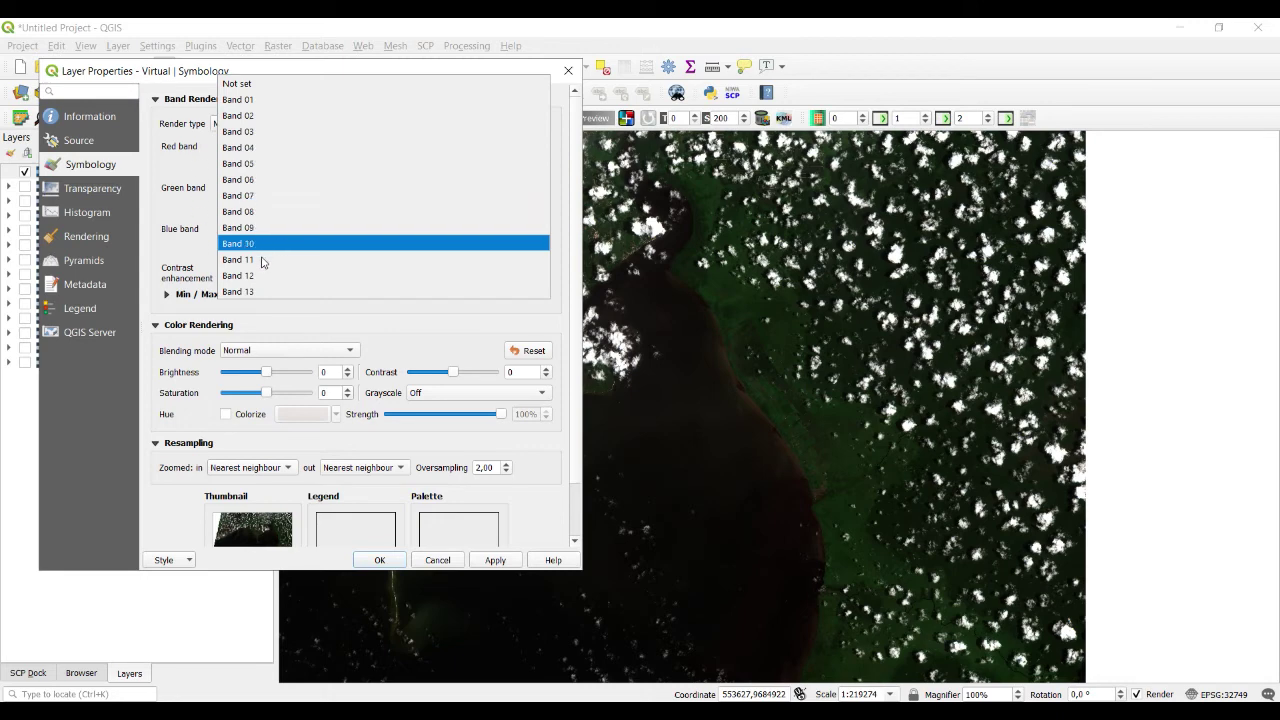
pyautogui.click(330, 275)
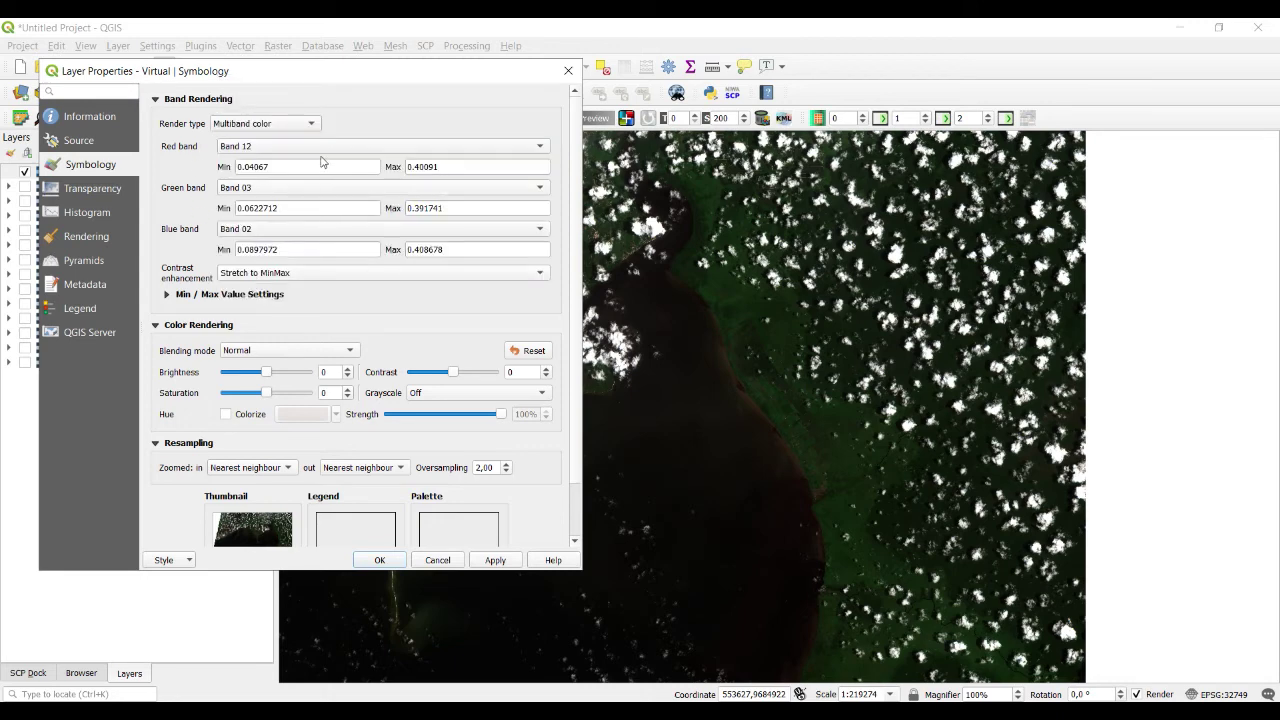
pyautogui.click(292, 188)
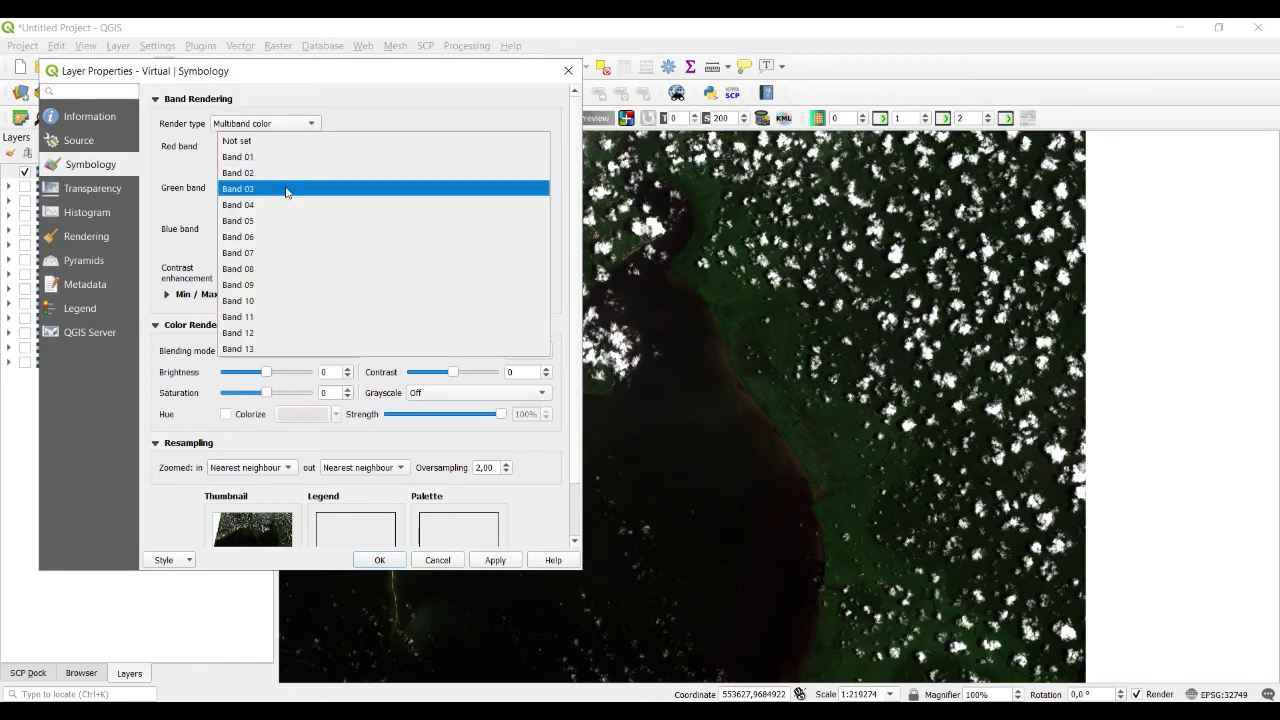
pyautogui.click(275, 268)
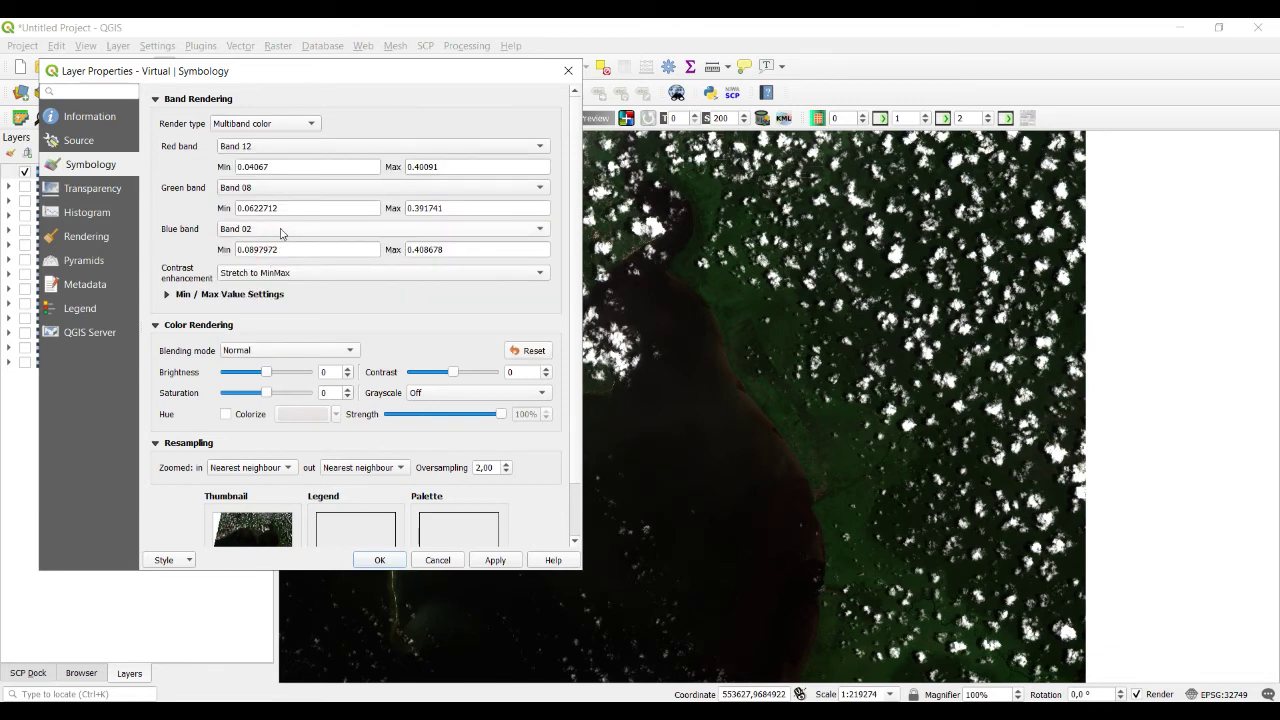
pyautogui.click(281, 231)
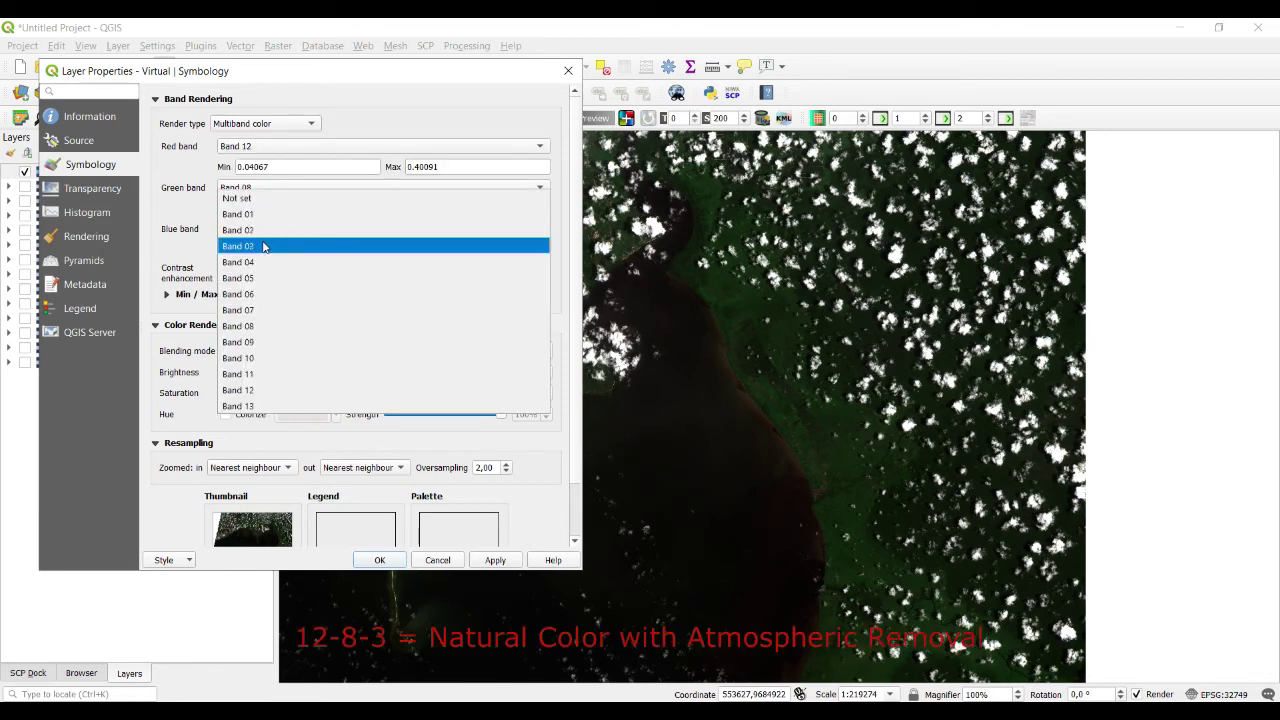
pyautogui.click(264, 246)
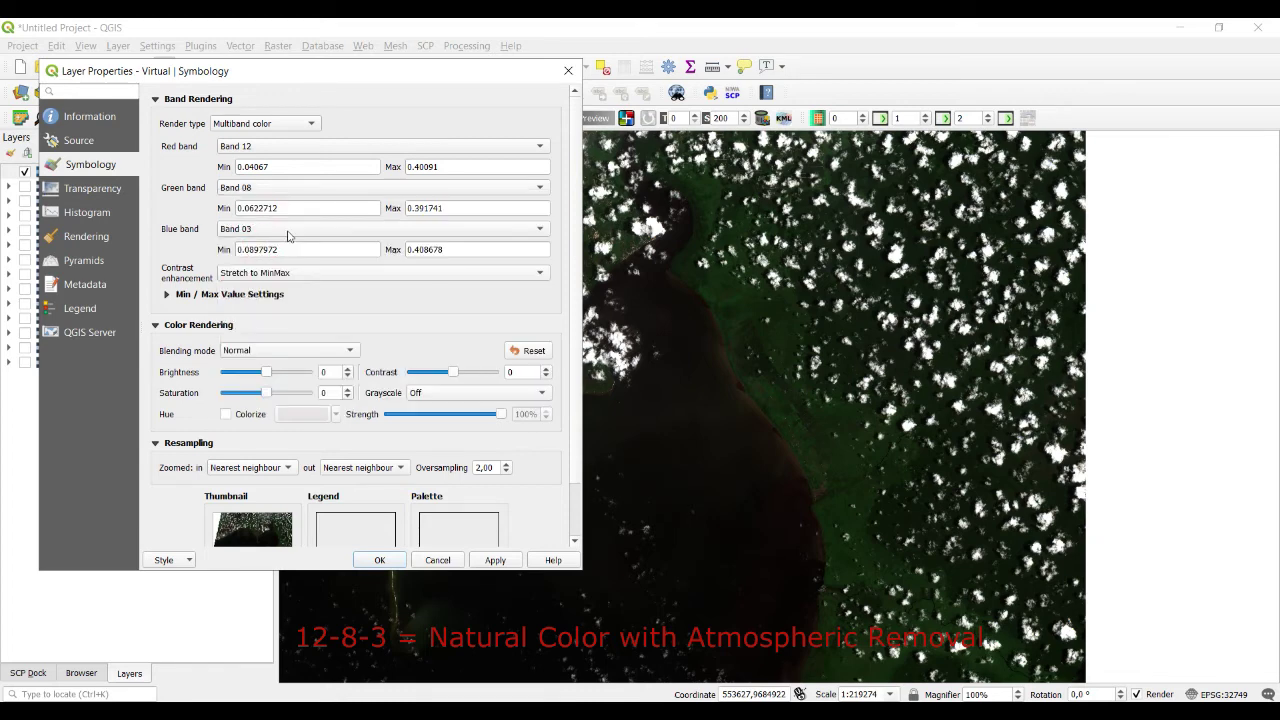
pyautogui.click(500, 563)
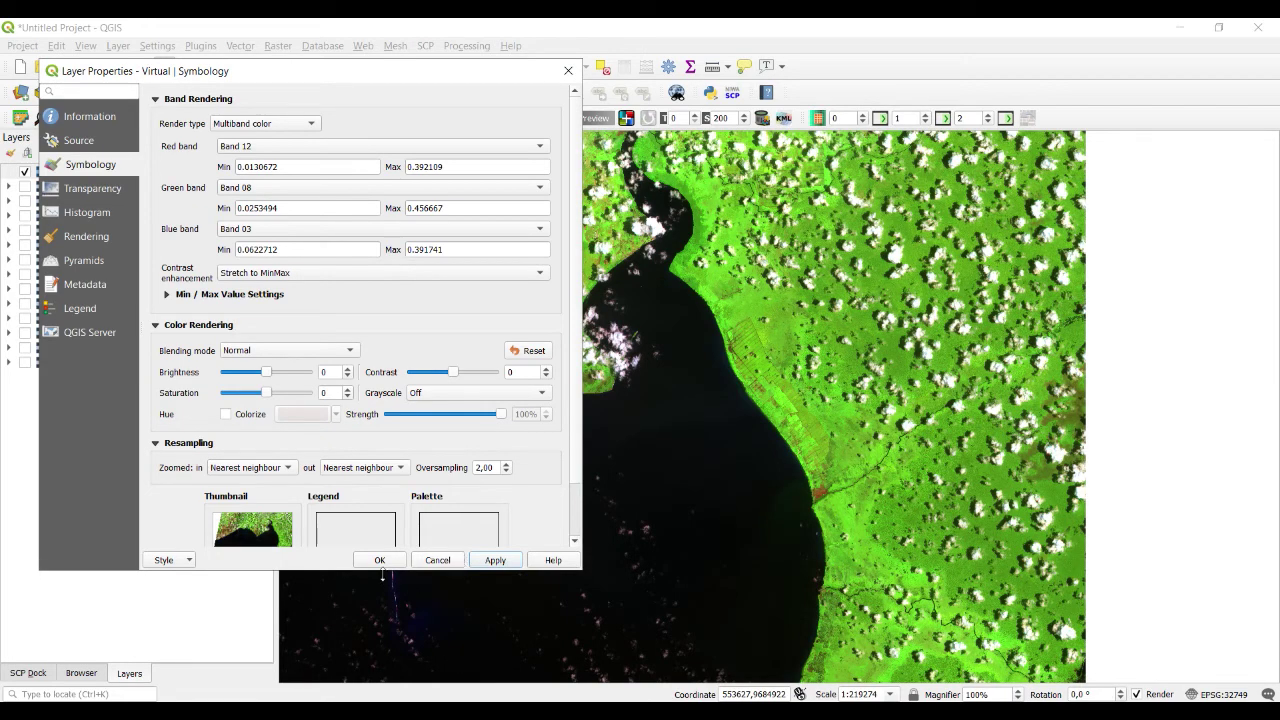
pyautogui.click(384, 561)
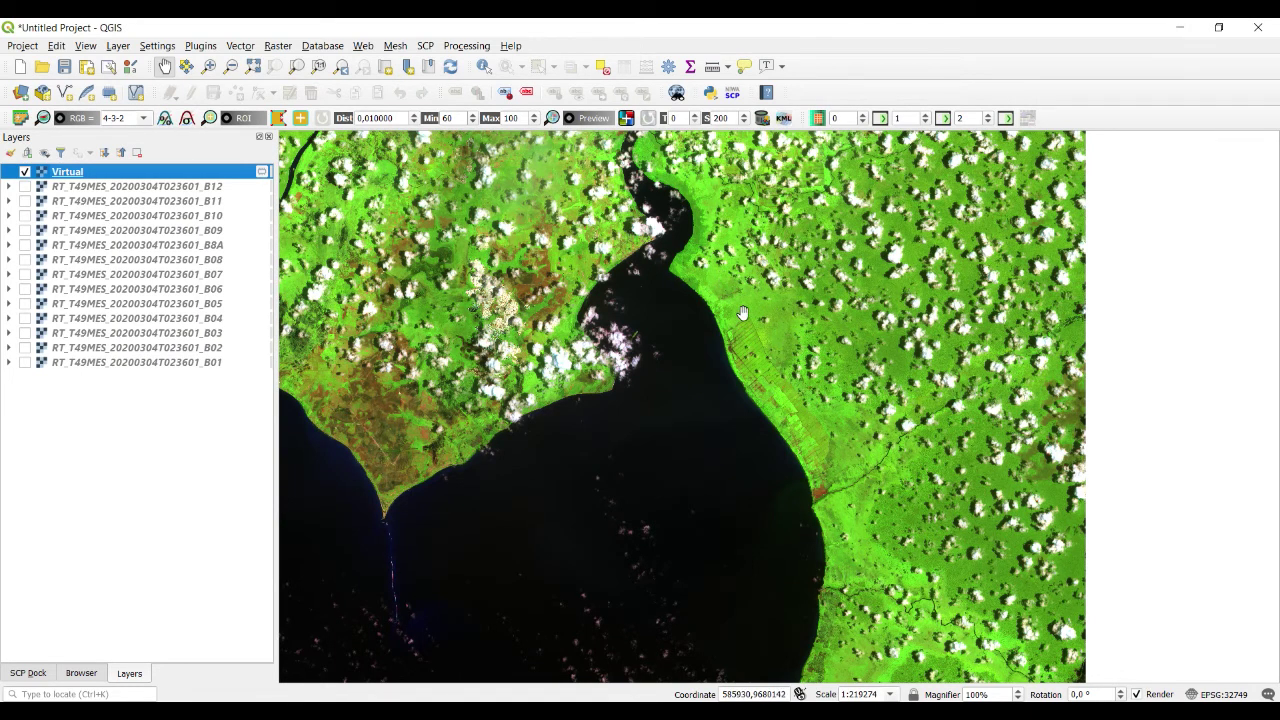
# Examine the 12-8-3 composite, from the coastal plantation plots up close to the full scene extent
pyautogui.scroll(4, 743, 313)
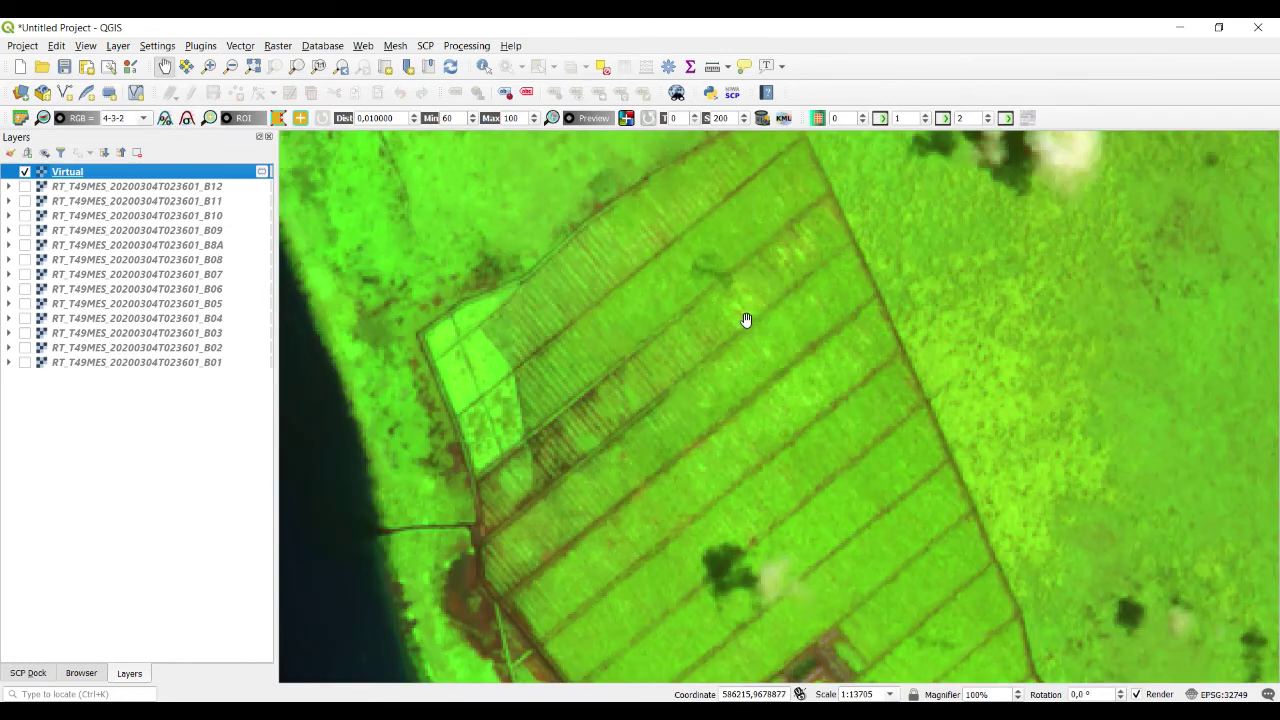
pyautogui.moveTo(434, 409); pyautogui.dragTo(656, 302)
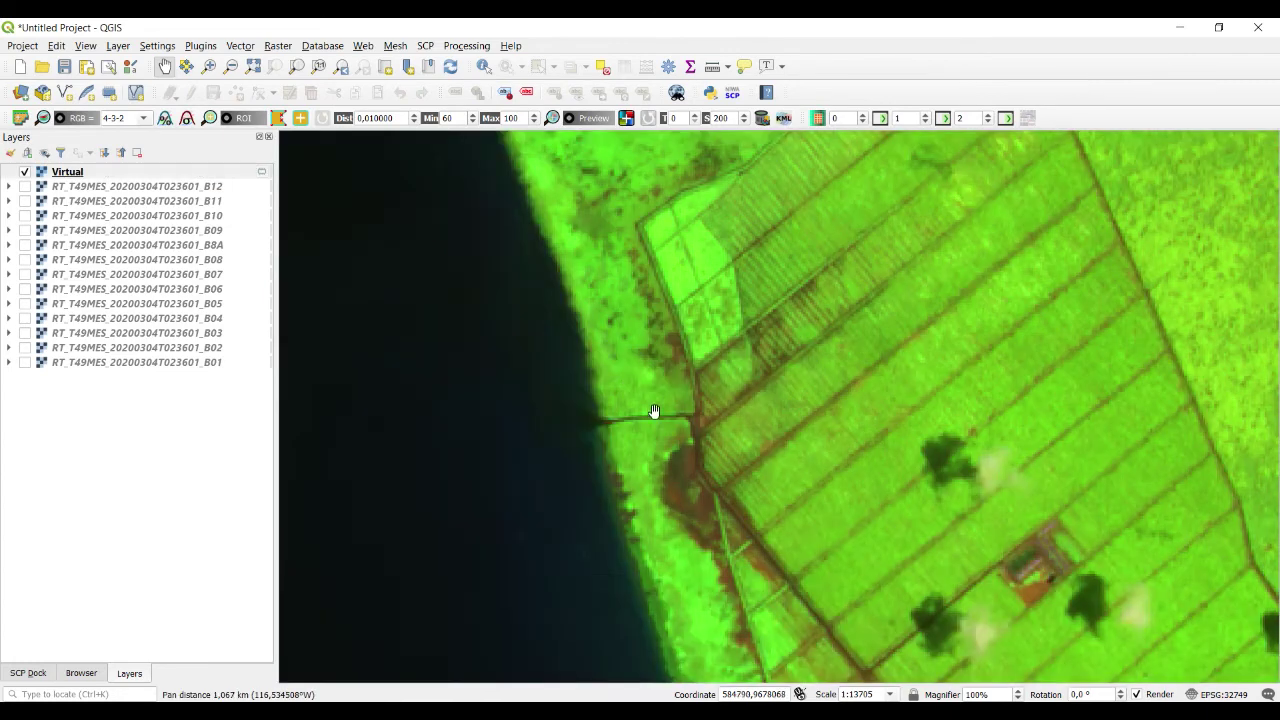
pyautogui.scroll(-2, 697, 427)
pyautogui.scroll(-2, 697, 427)
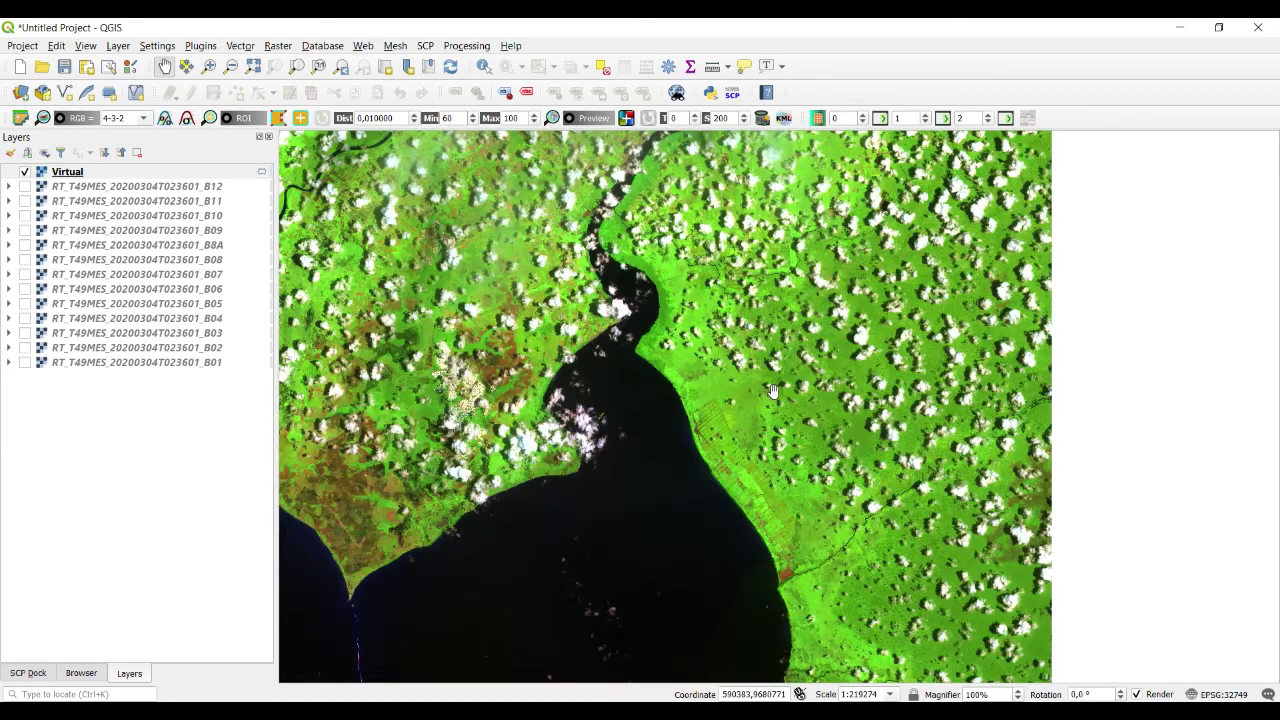
pyautogui.scroll(-1, 760, 396)
pyautogui.moveTo(721, 388); pyautogui.dragTo(716, 268)
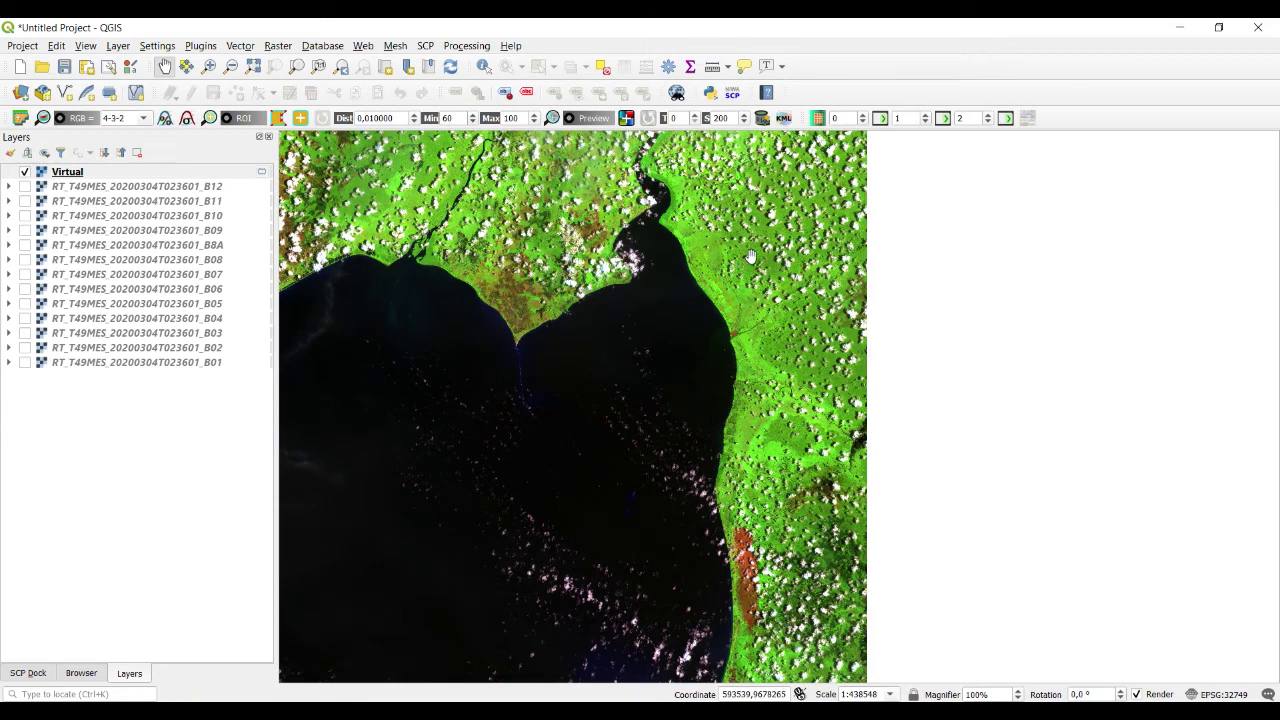
pyautogui.scroll(-1, 760, 252)
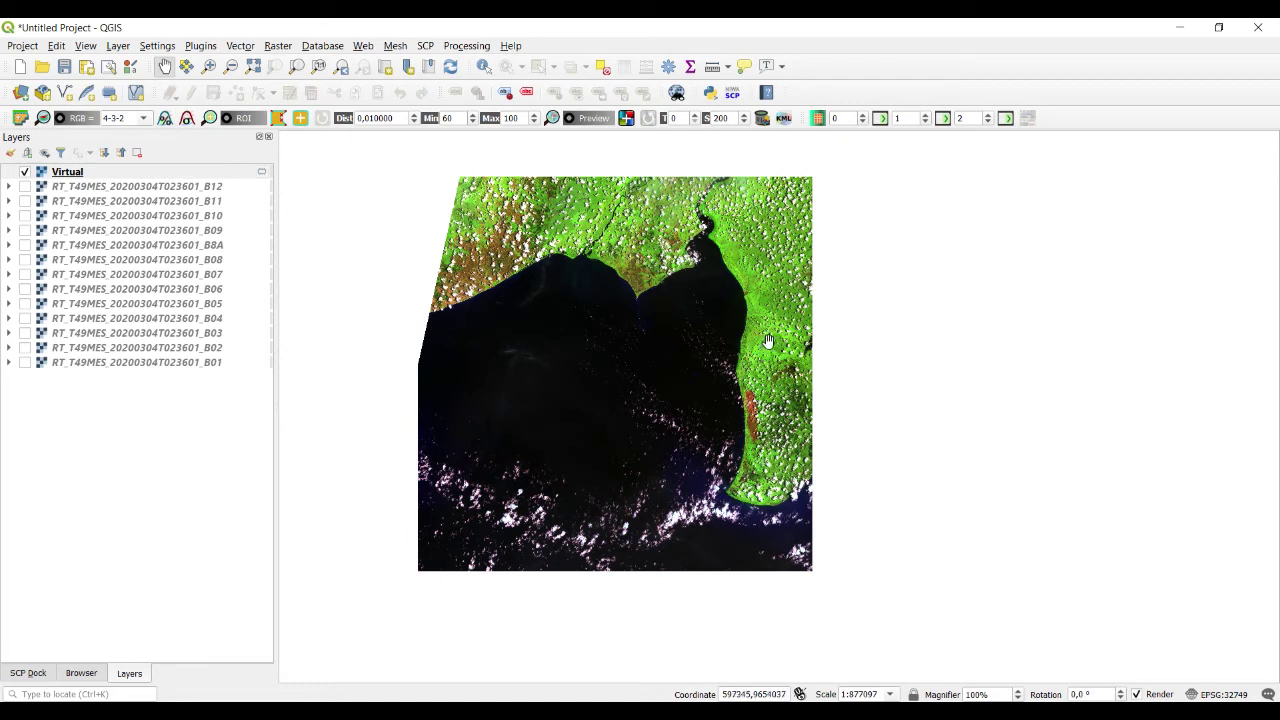
pyautogui.moveTo(766, 322); pyautogui.dragTo(824, 354)
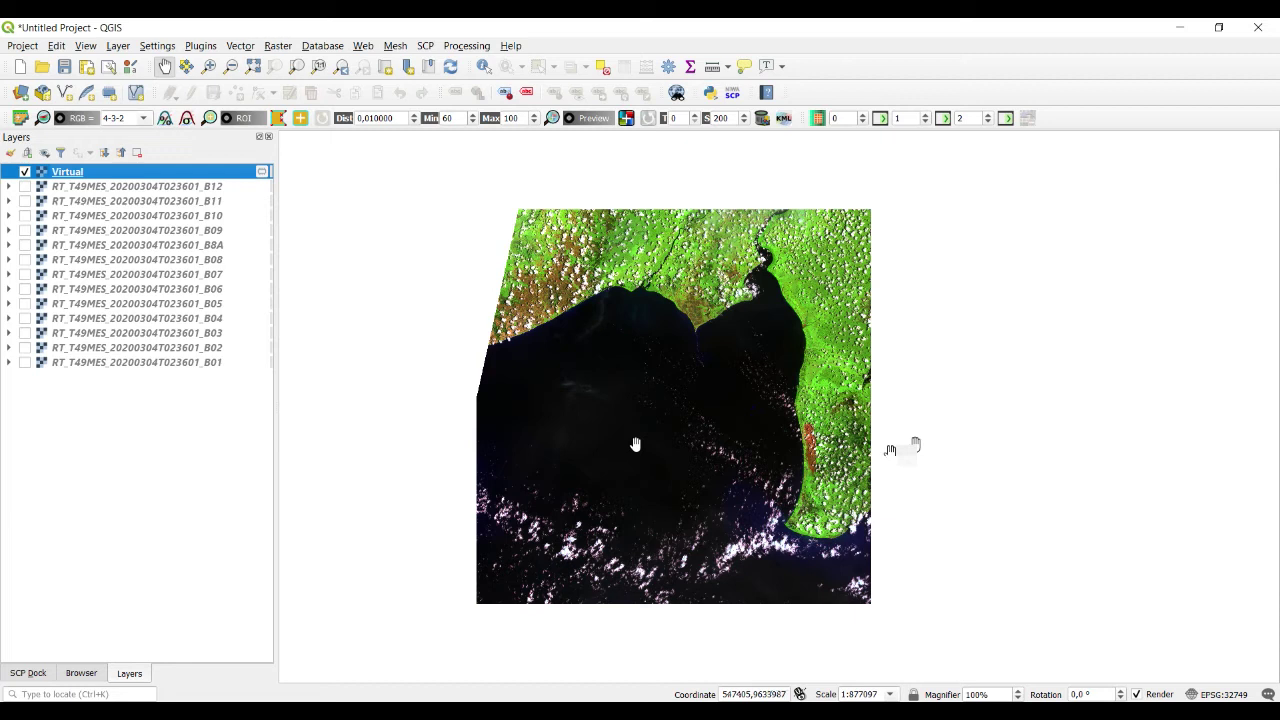
# Start saving the Virtual layer as a raw-data GeoTIFF and review the extent, resolution, create, pyramid and no-data options
pyautogui.rightClick(68, 172)
pyautogui.moveTo(167, 391)
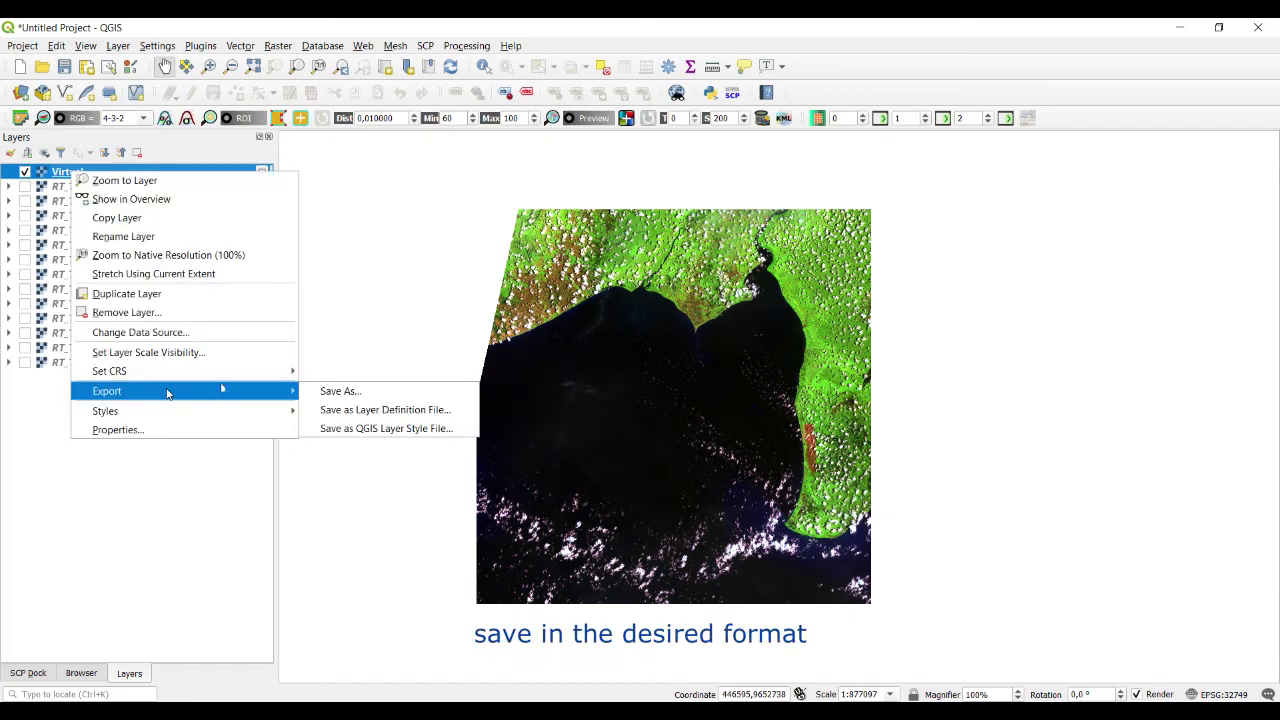
pyautogui.click(324, 393)
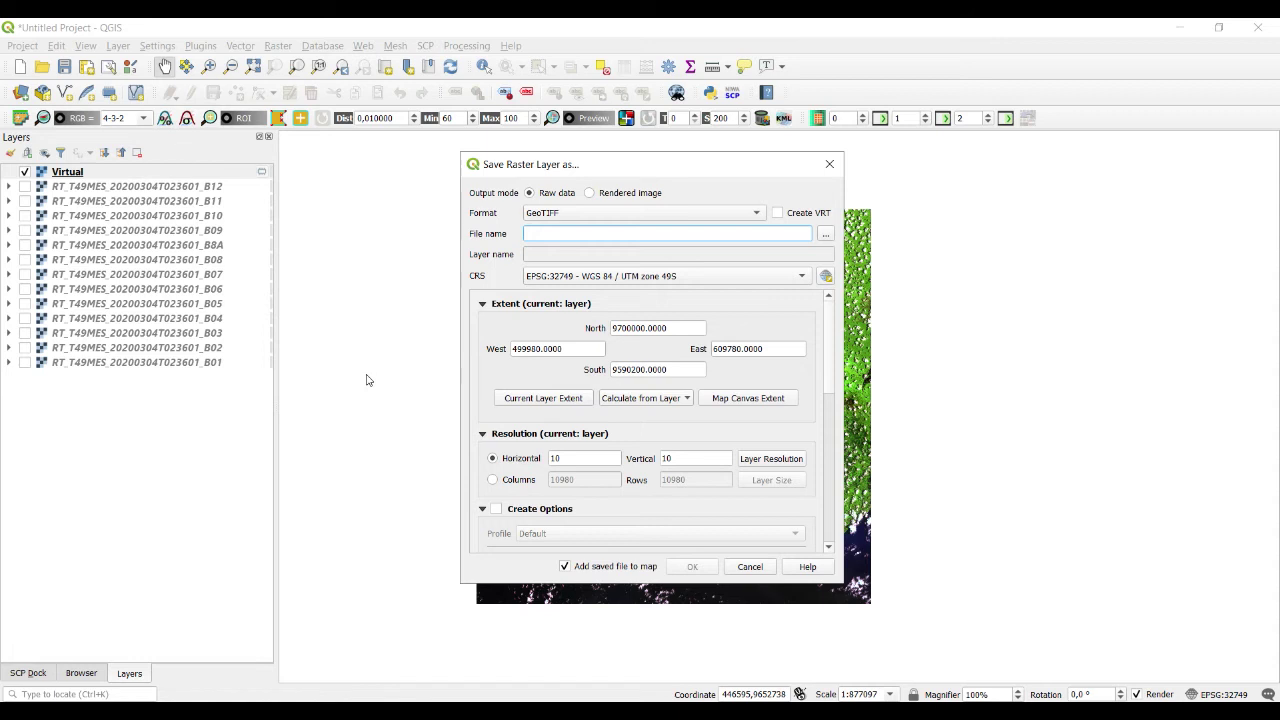
pyautogui.click(560, 212)
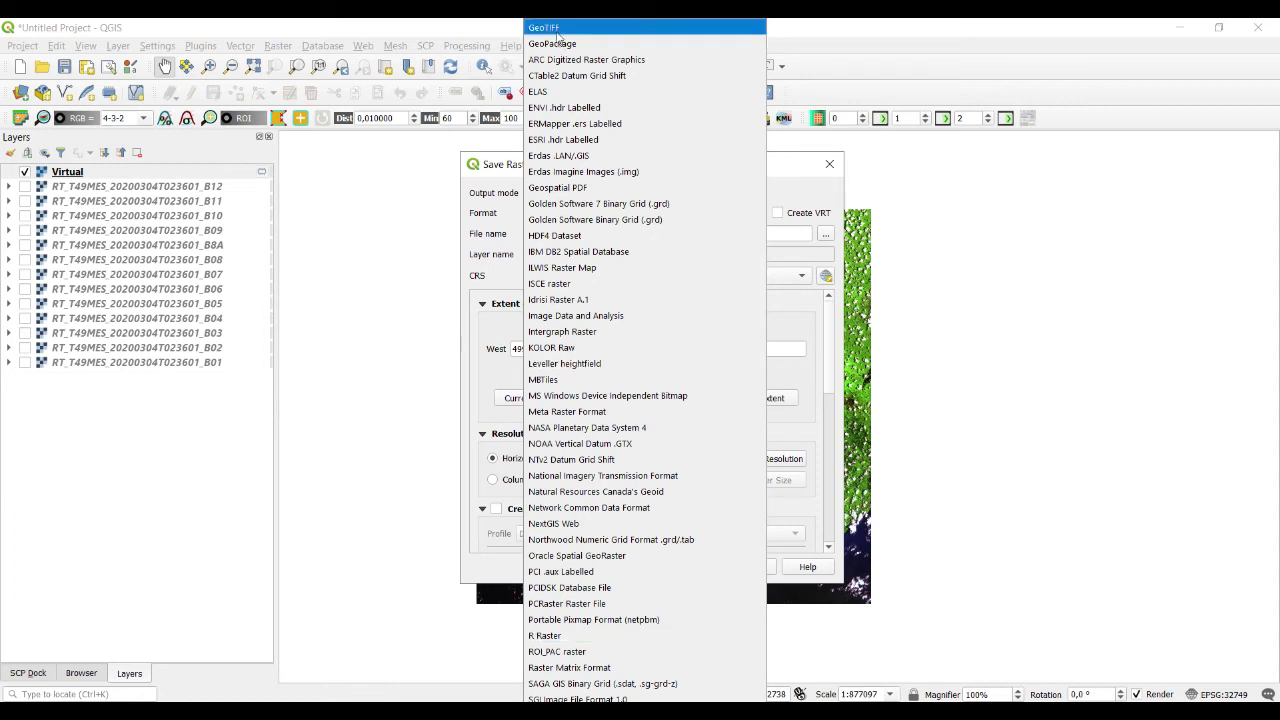
pyautogui.click(550, 28)
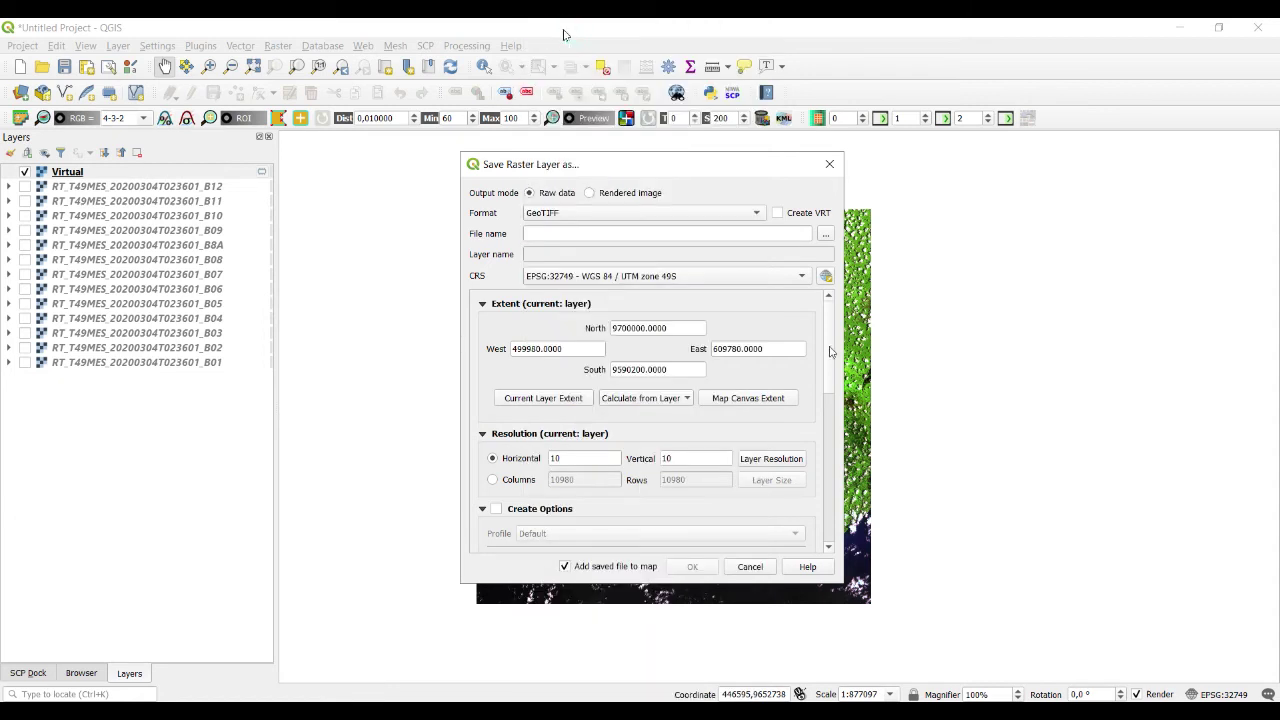
pyautogui.moveTo(832, 354); pyautogui.dragTo(834, 385)
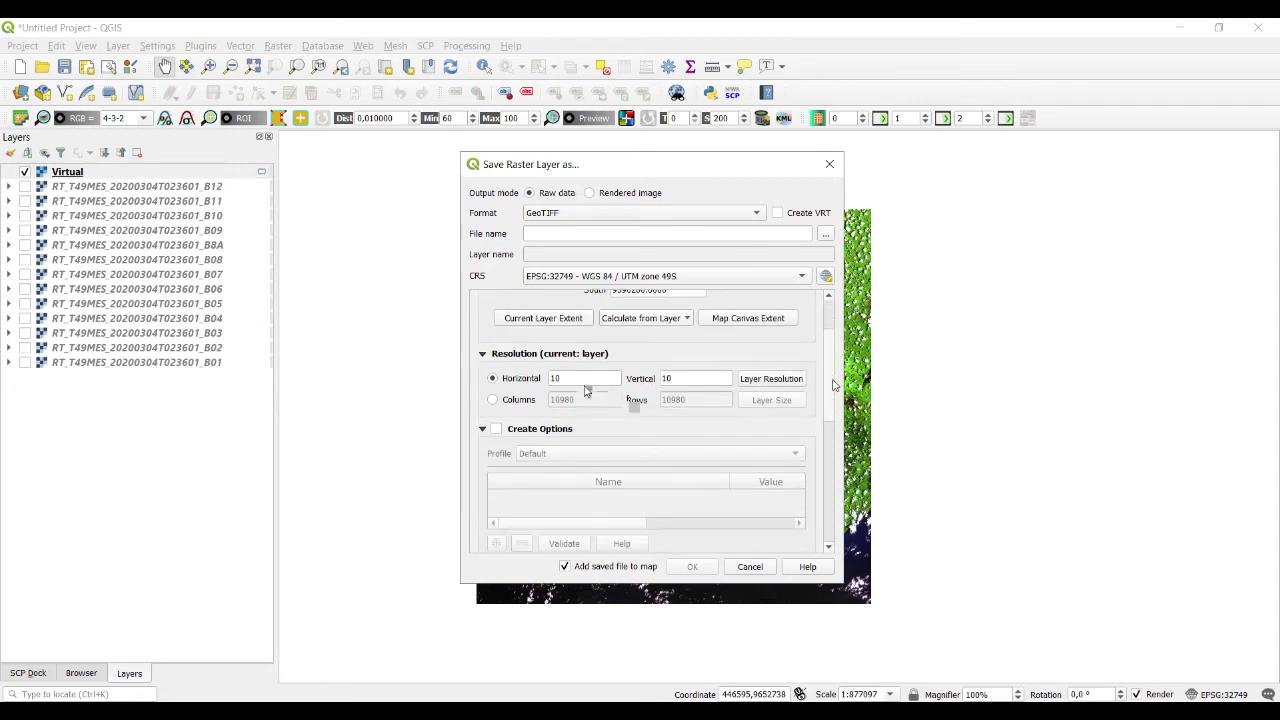
pyautogui.write('.')
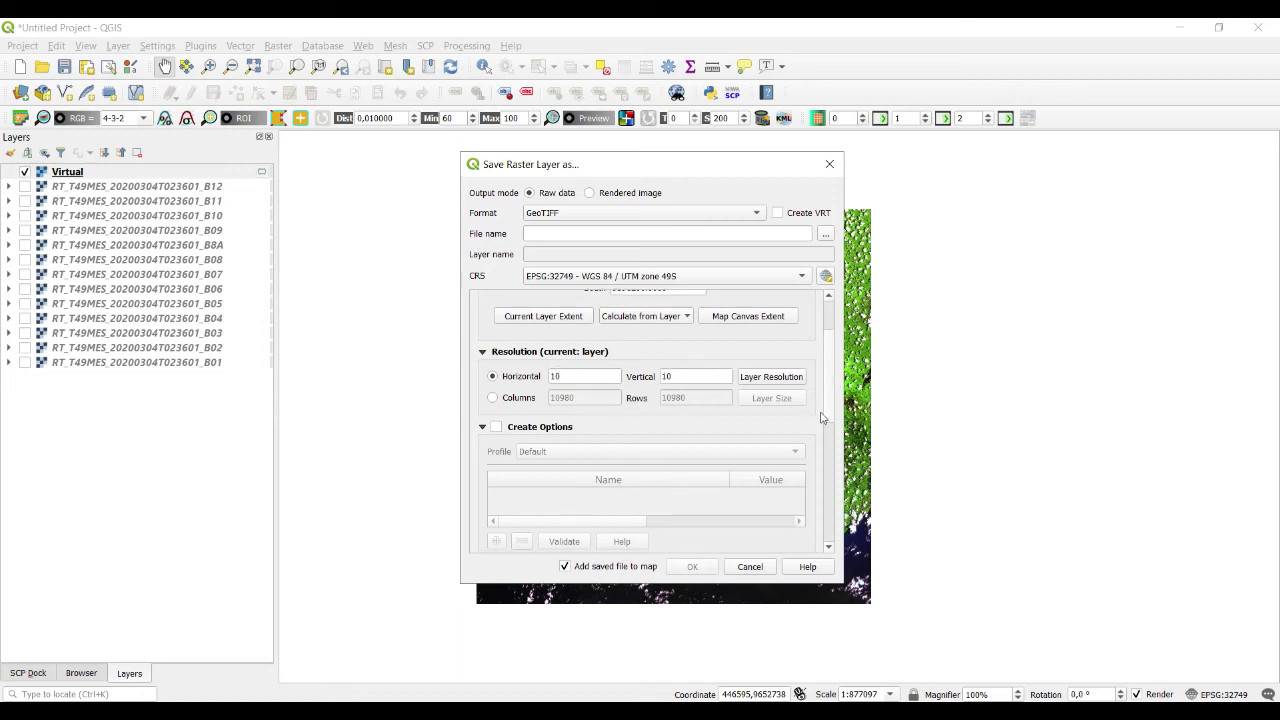
pyautogui.scroll(-1, 822, 416)
pyautogui.scroll(-1, 822, 413)
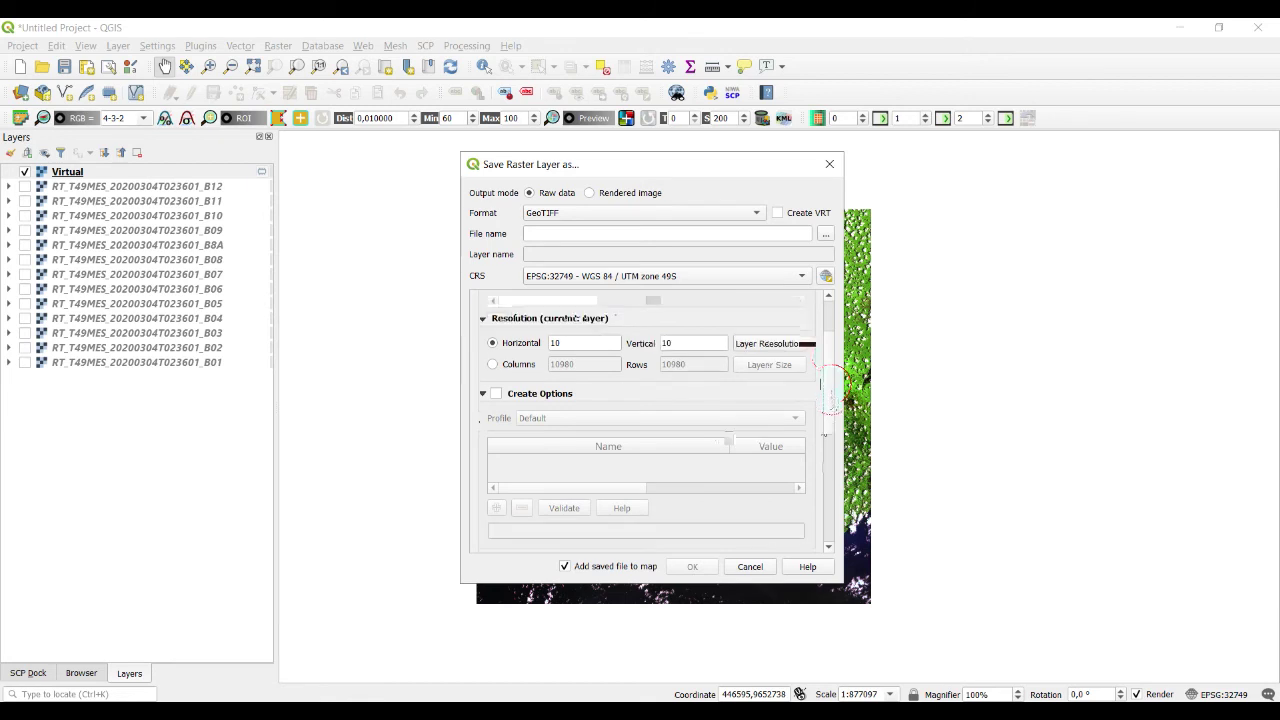
pyautogui.moveTo(820, 383); pyautogui.dragTo(824, 483)
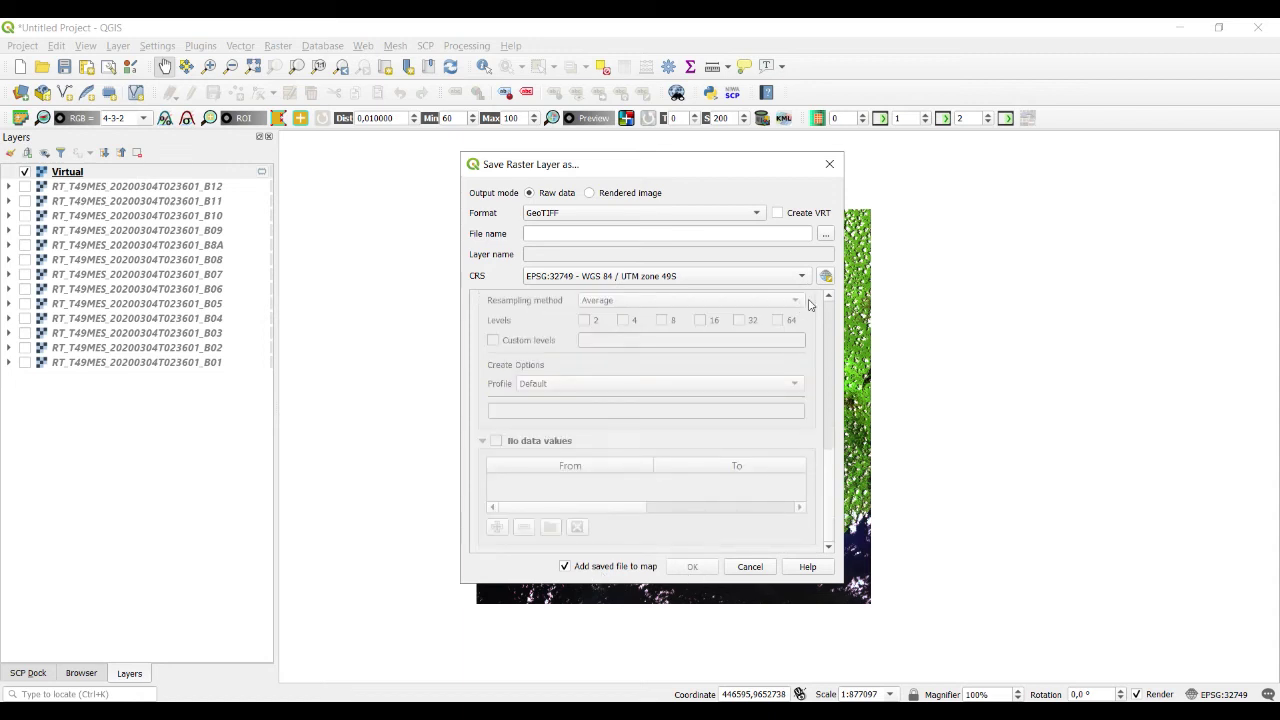
pyautogui.moveTo(826, 514); pyautogui.dragTo(830, 355)
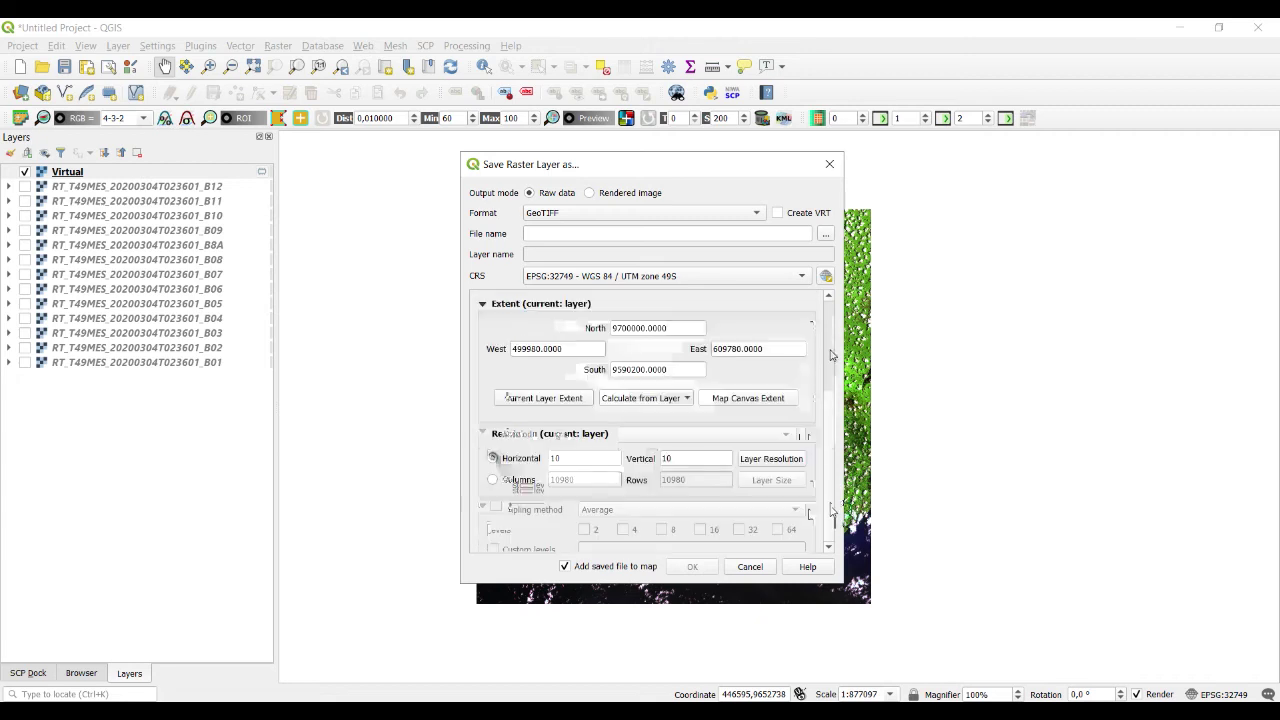
# Export the raster to the S2A_qgis folder under the file name S2A_MSIL1C_20200223T023711_compo
pyautogui.click(828, 233)
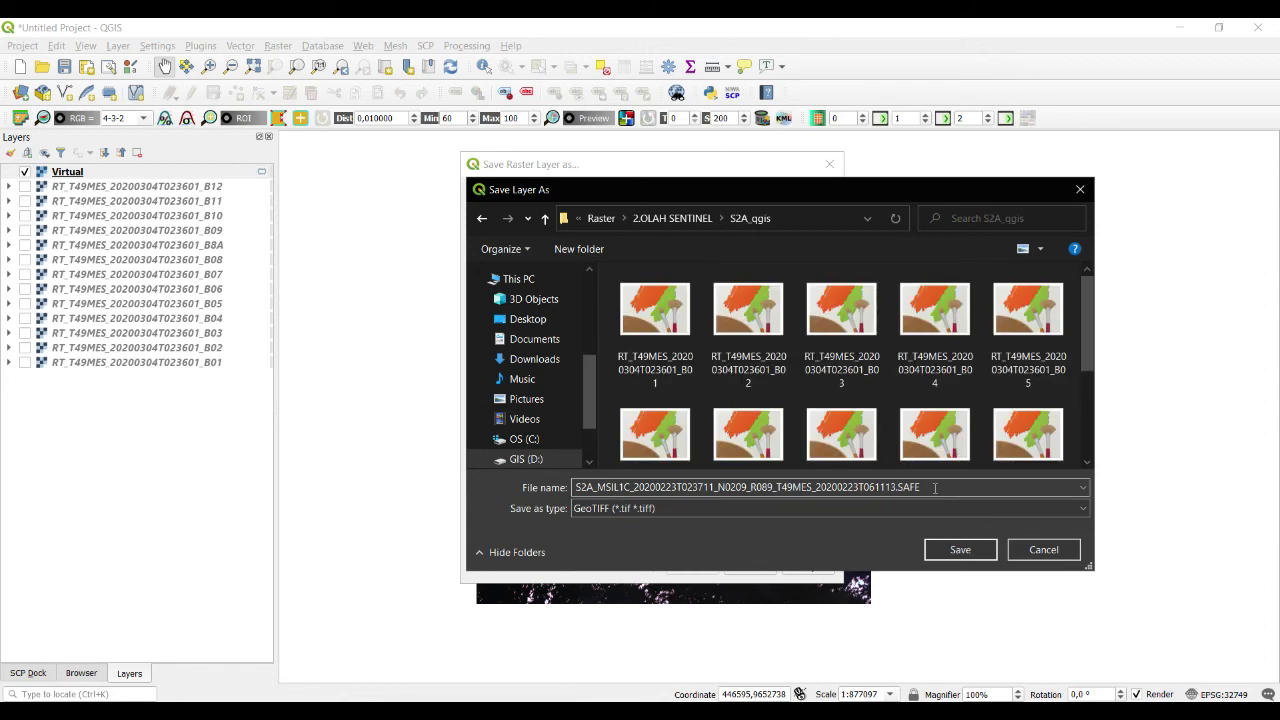
pyautogui.doubleClick(934, 487)
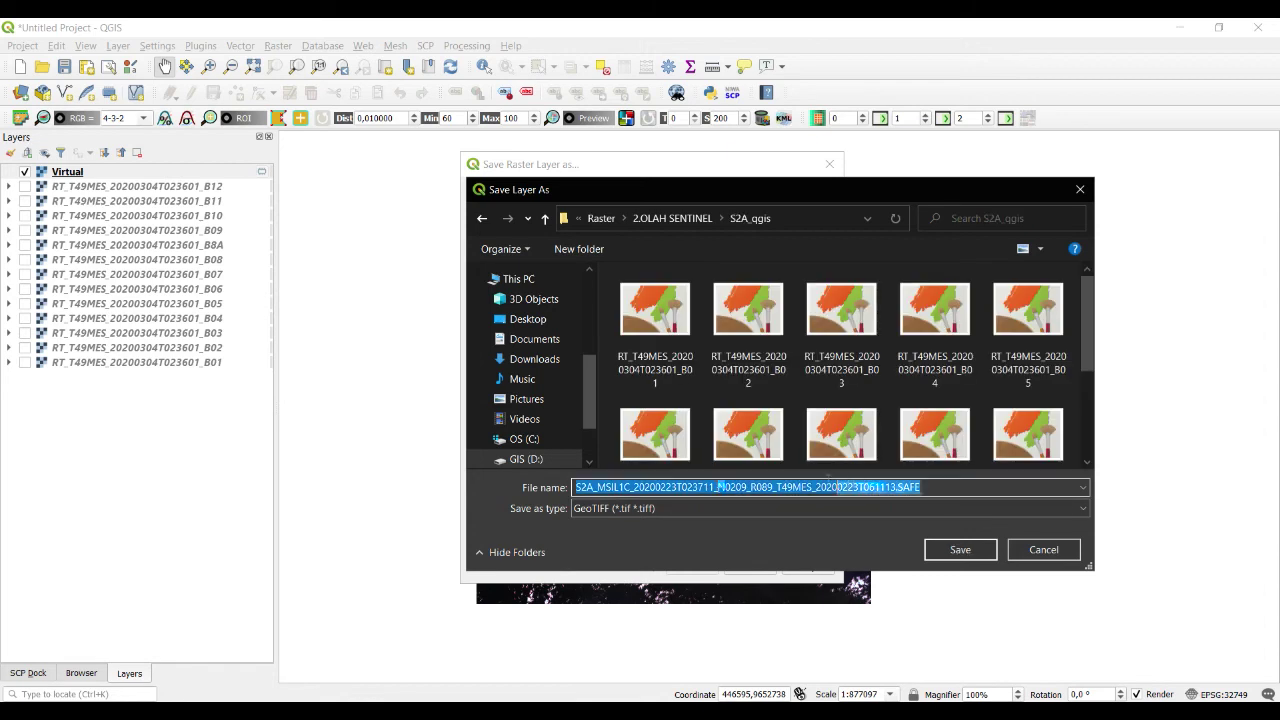
pyautogui.moveTo(716, 487); pyautogui.dragTo(925, 489)
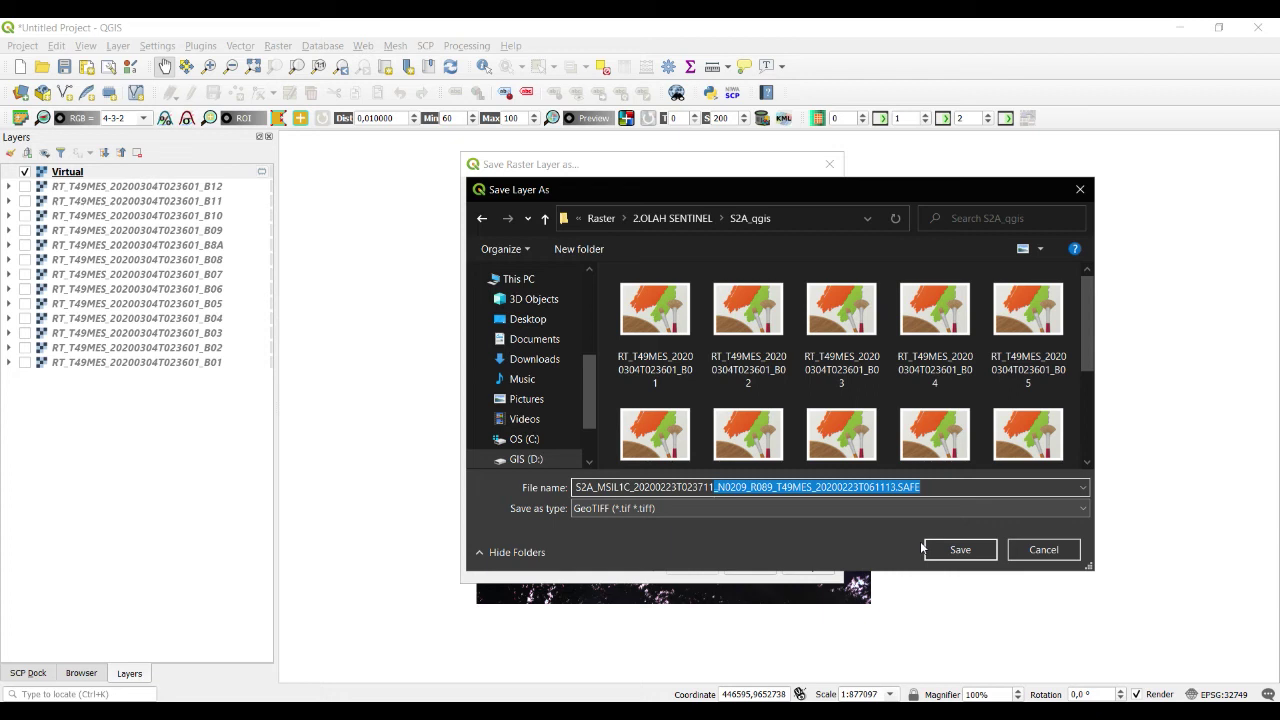
pyautogui.write('_compo')
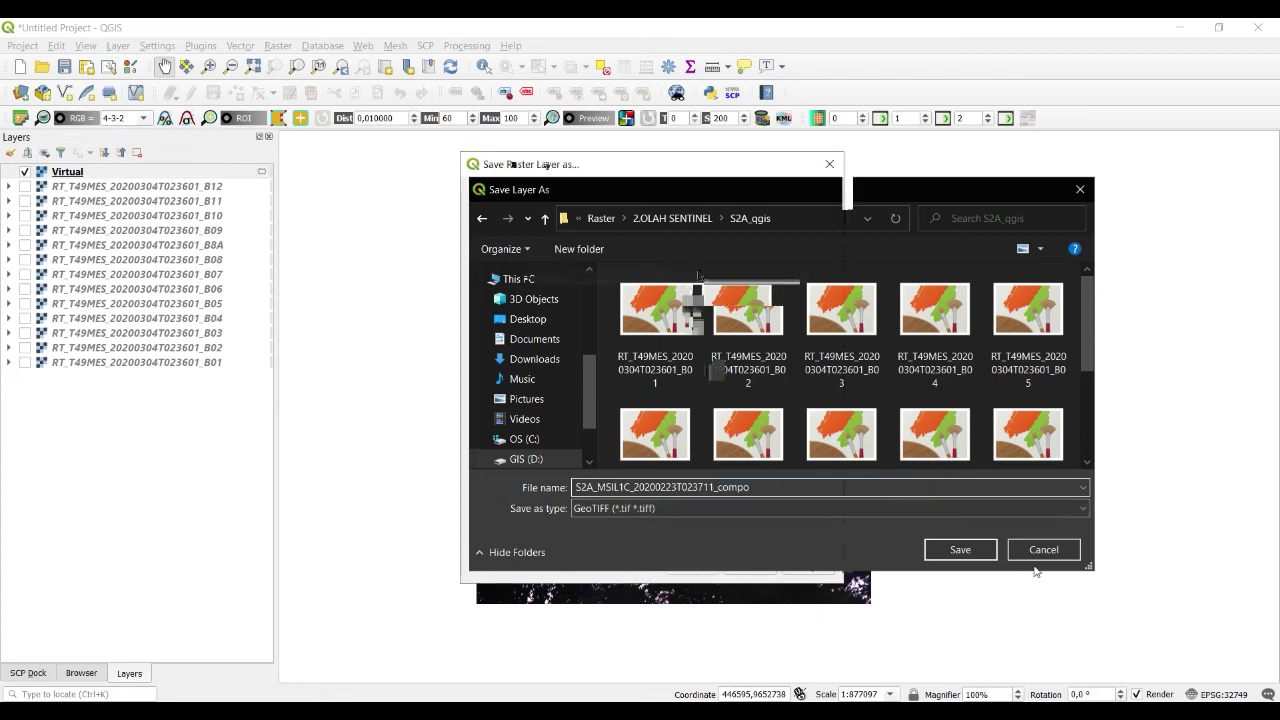
pyautogui.press('Return')
pyautogui.click(828, 356)
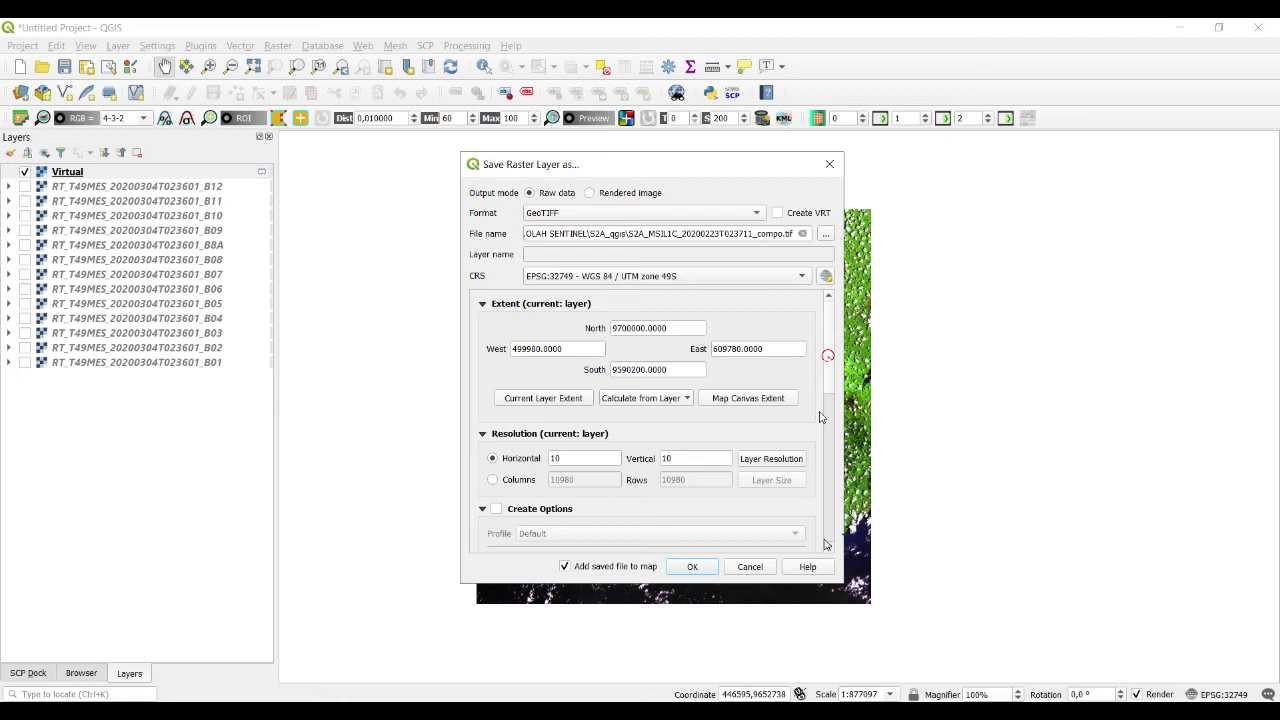
pyautogui.click(692, 566)
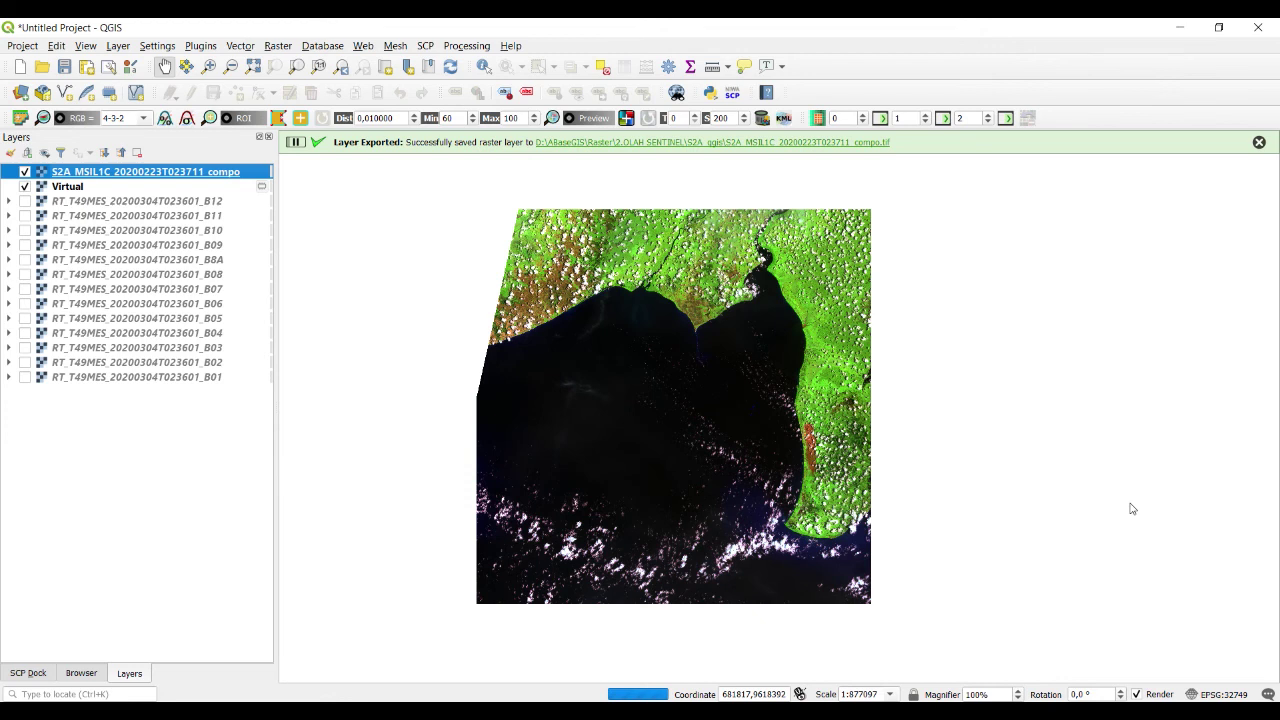
# Hide the Virtual layer and check the multiband color settings of the exported compo layer
pyautogui.click(25, 186)
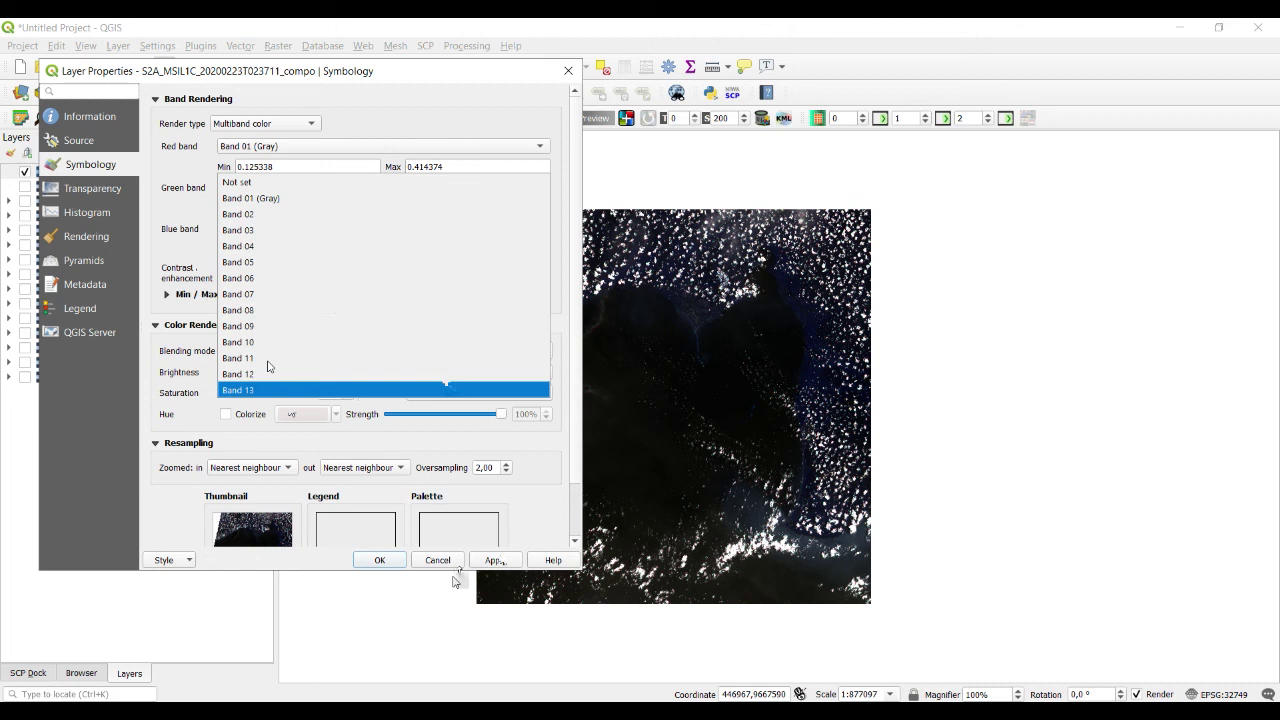
pyautogui.click(380, 562)
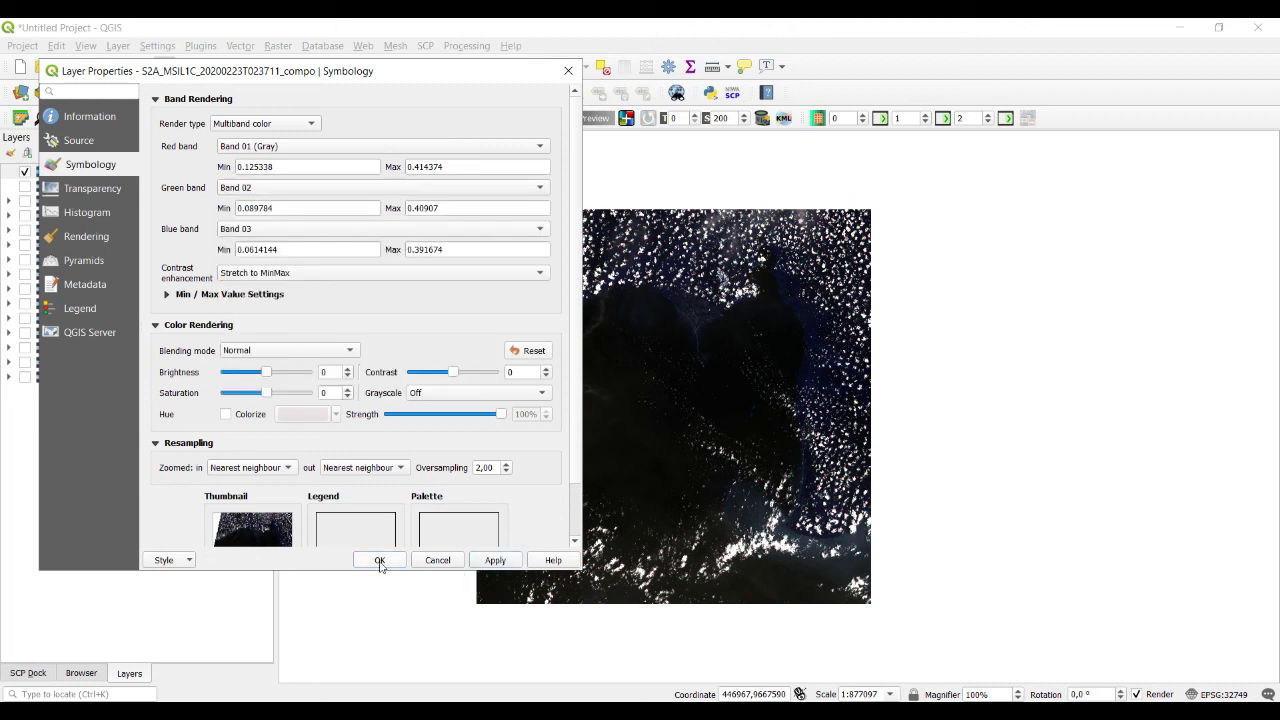